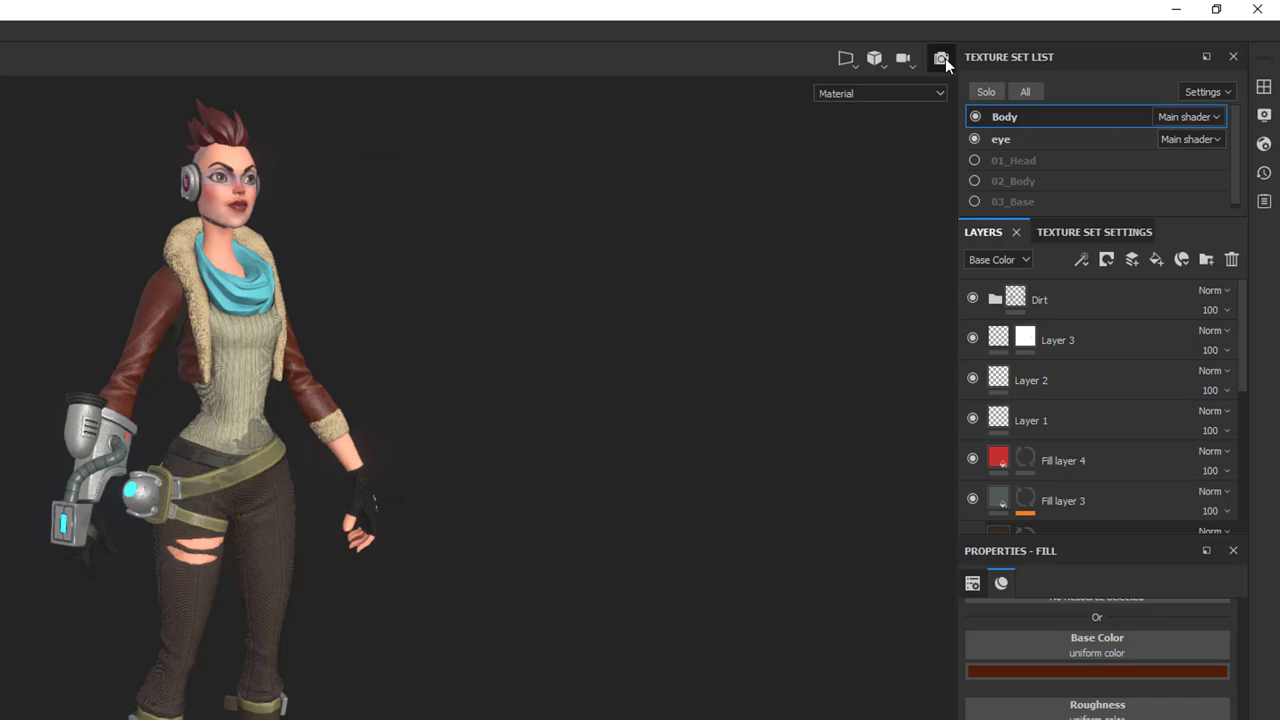
# Step: Switch the character to Iray rendering and look through its shader, viewport, camera and environment settings
pyautogui.click(941, 58)
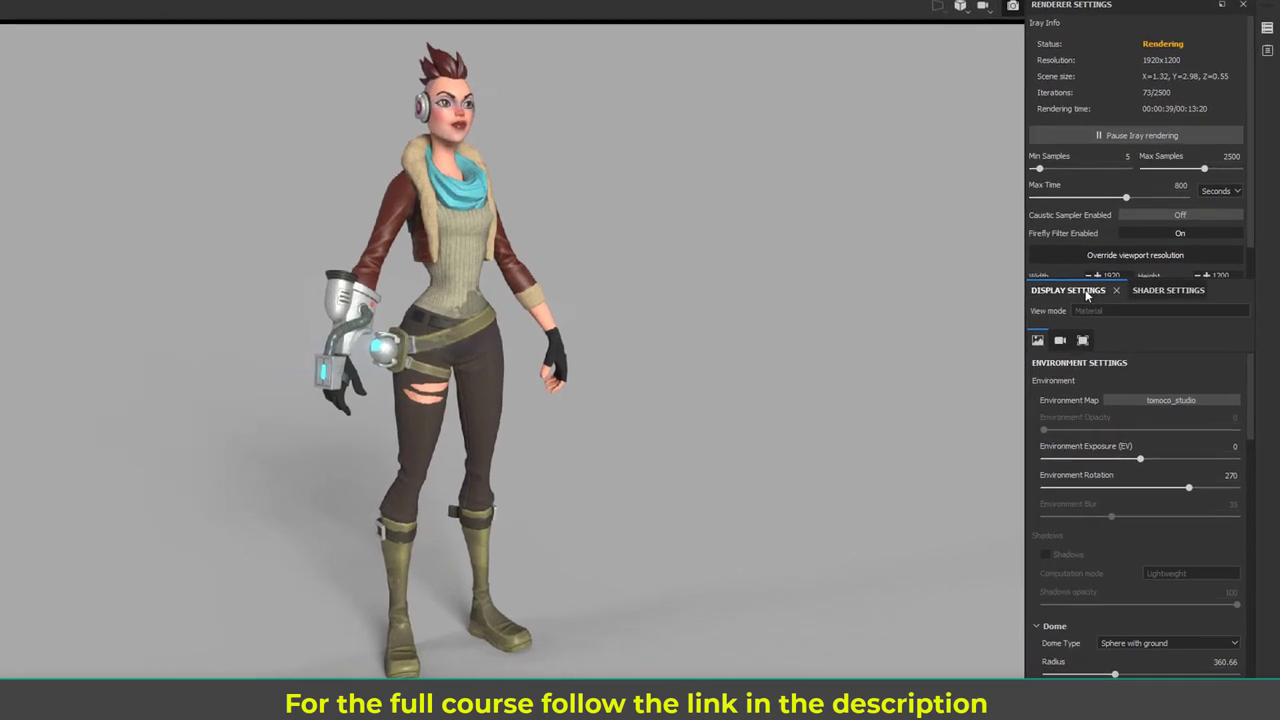
pyautogui.click(1143, 215)
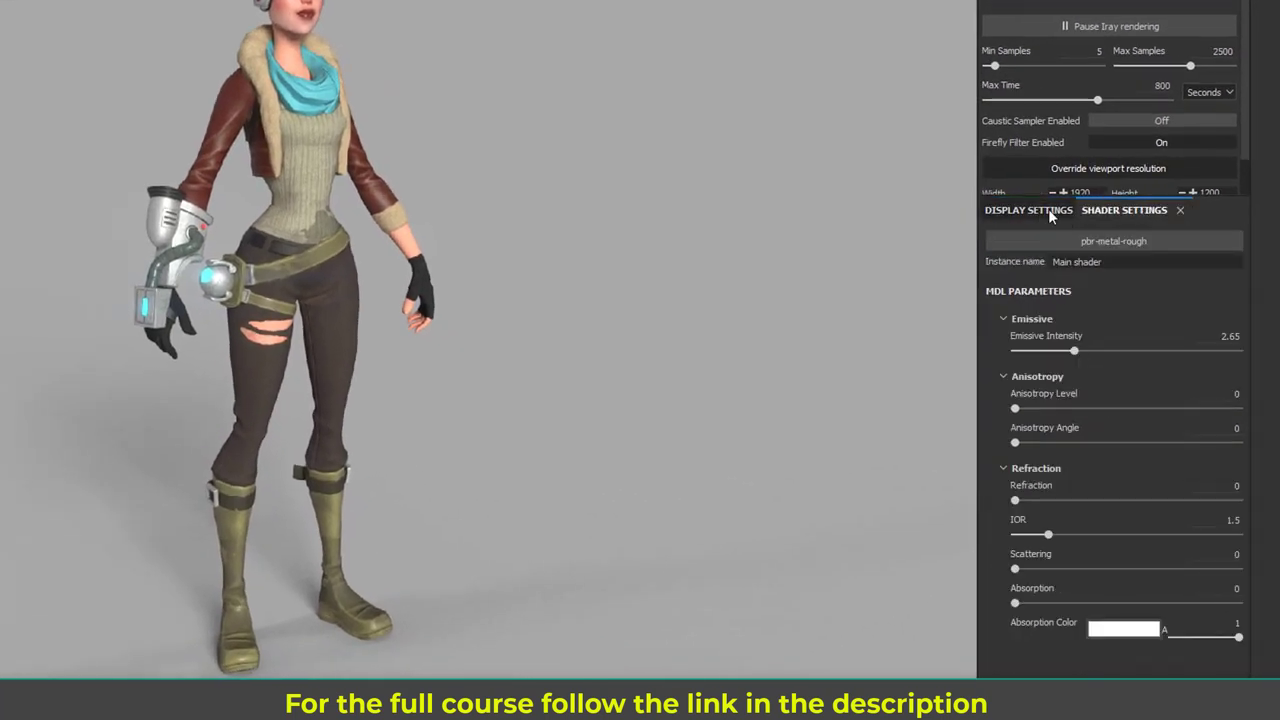
pyautogui.click(1045, 216)
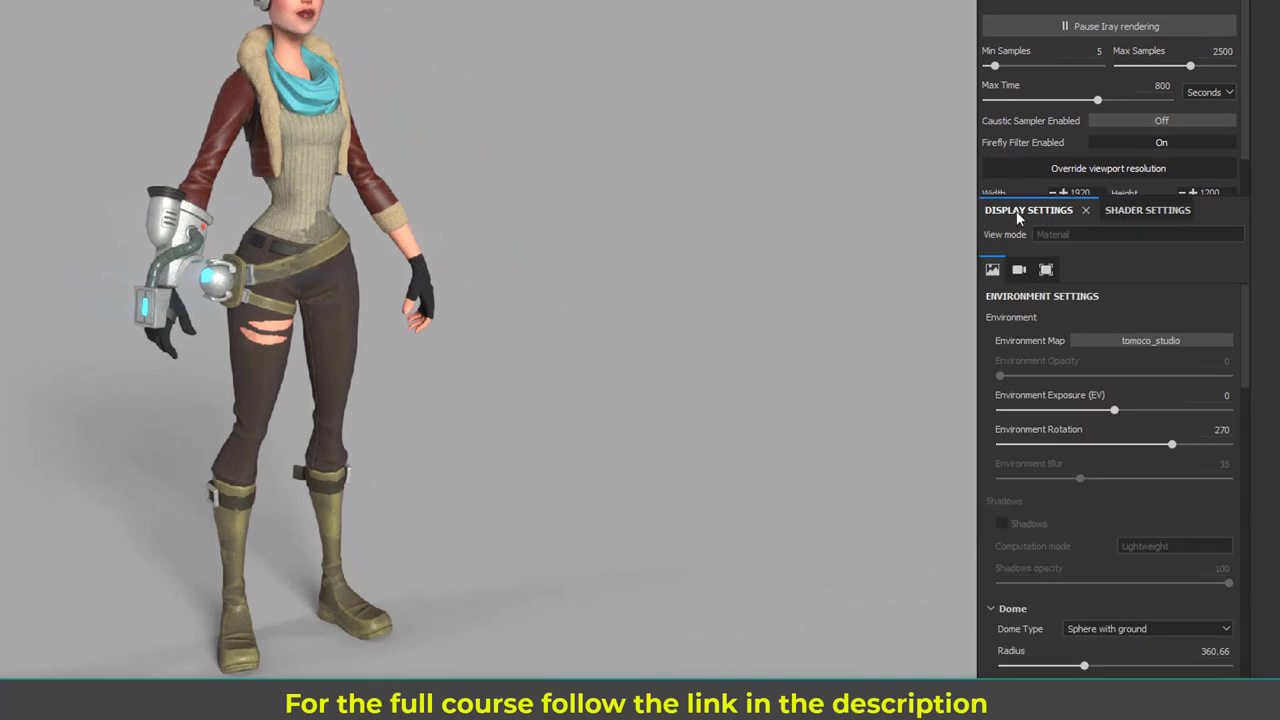
pyautogui.click(1019, 269)
pyautogui.click(1046, 269)
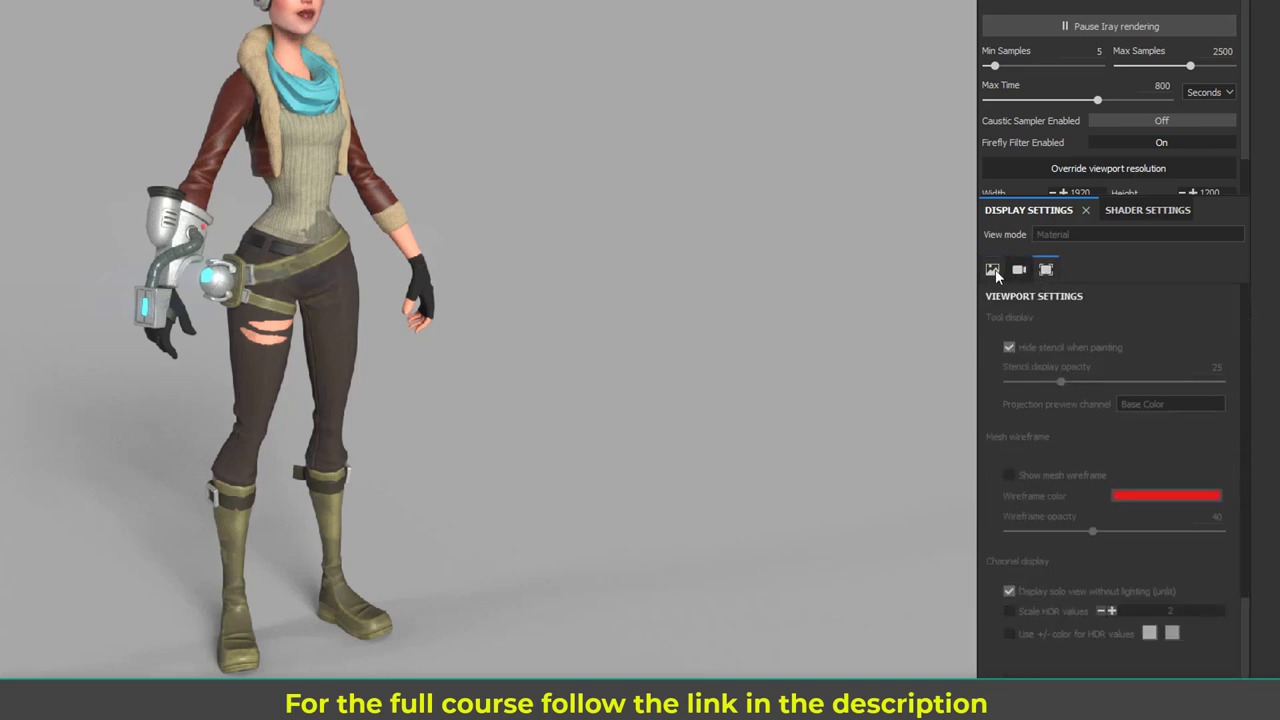
pyautogui.click(993, 269)
pyautogui.moveTo(1241, 372); pyautogui.dragTo(1226, 648)
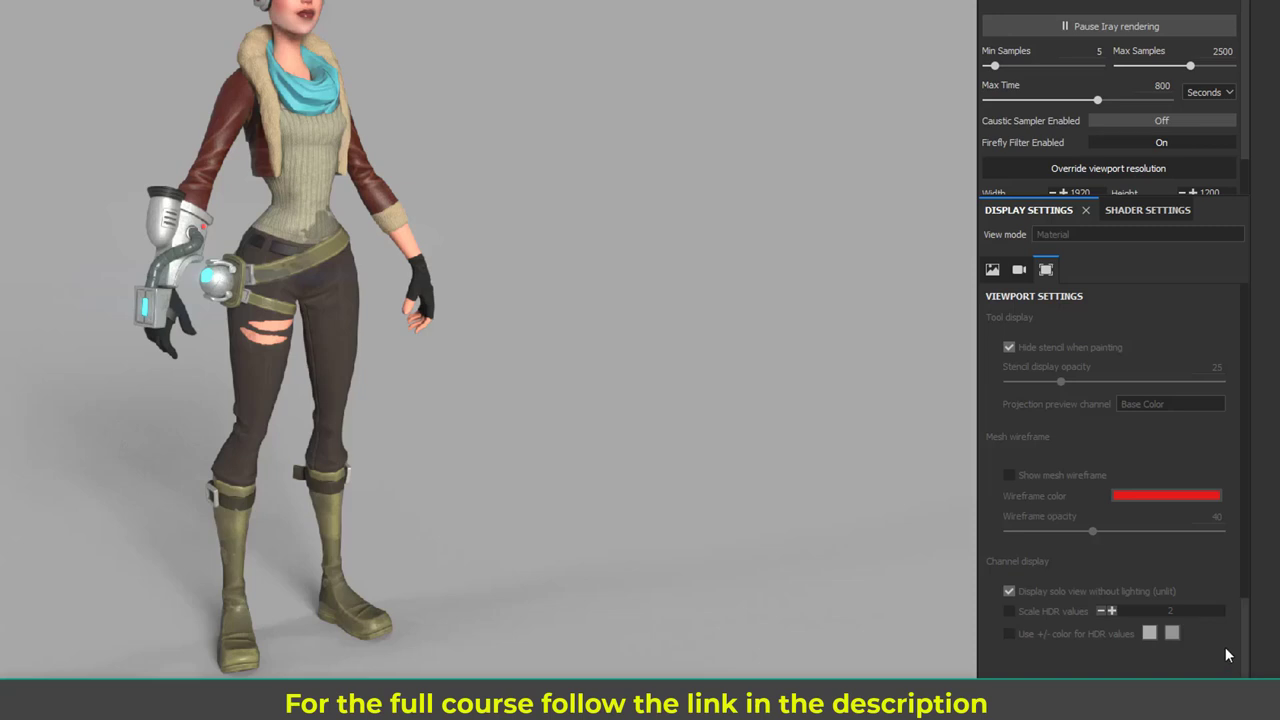
pyautogui.click(1019, 272)
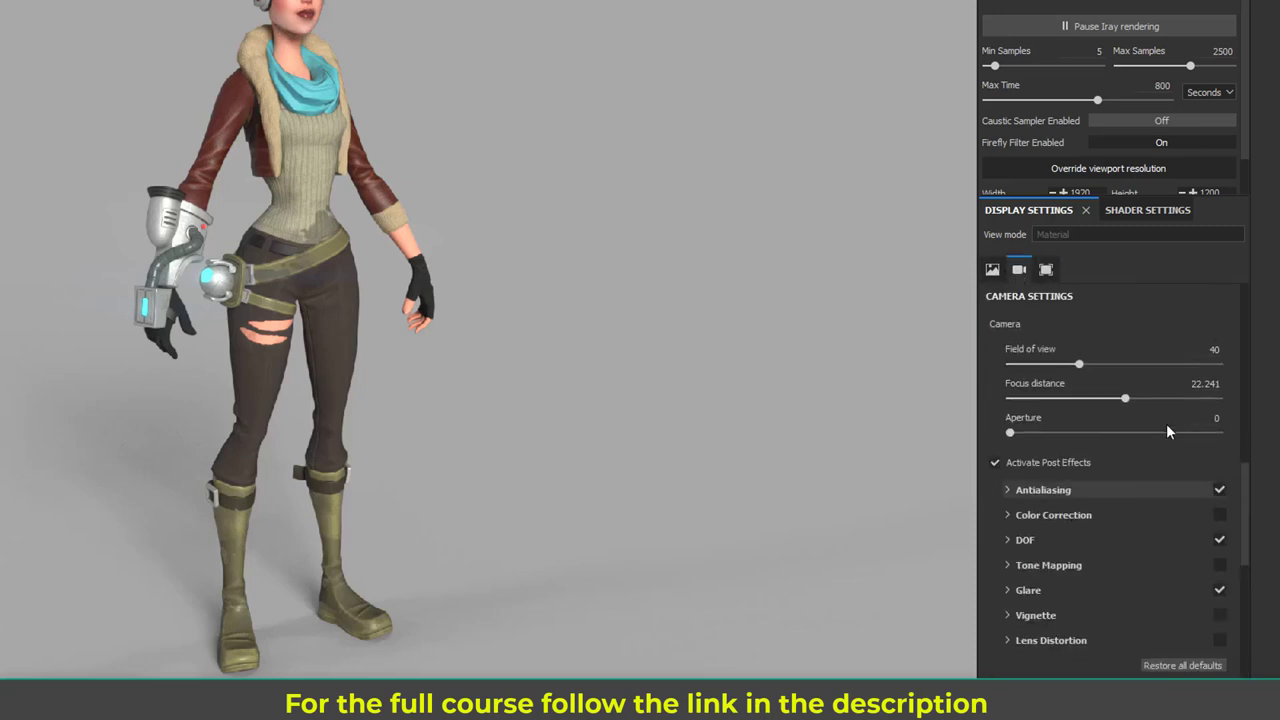
pyautogui.click(991, 270)
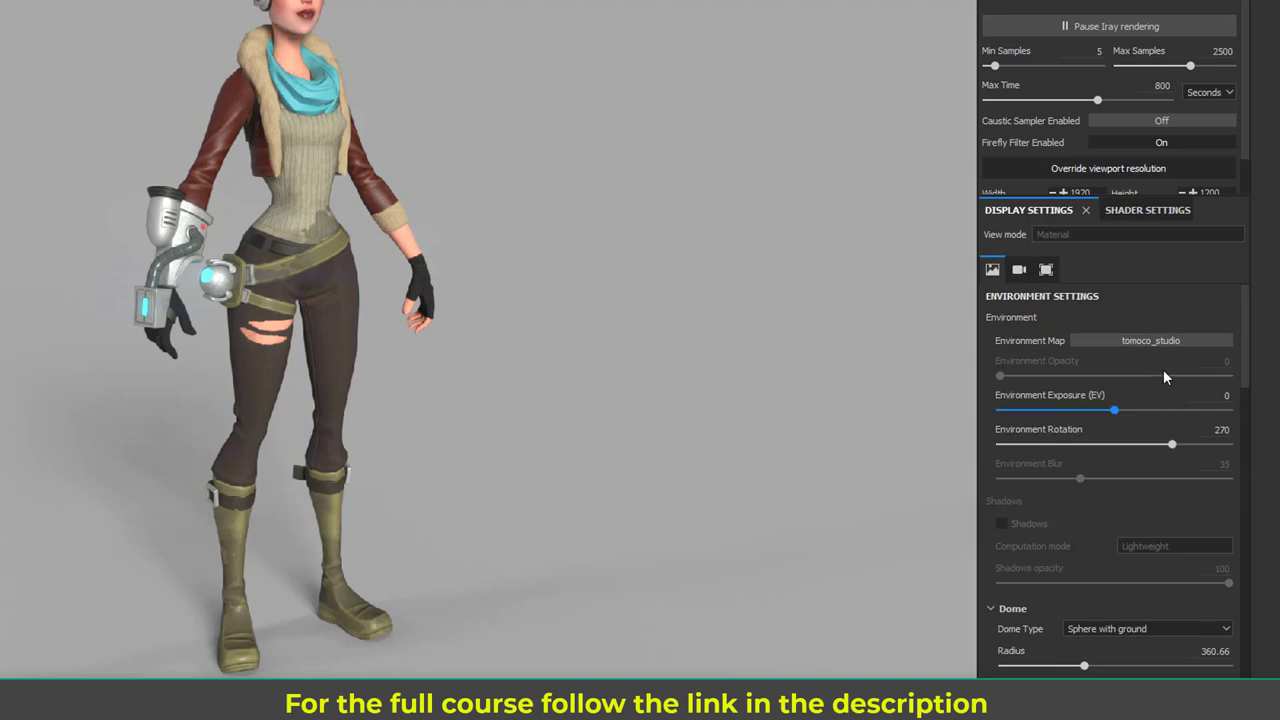
# Step: Browse the available environment maps and light the render with bonifacio_aragon_stairs
pyautogui.click(1152, 340)
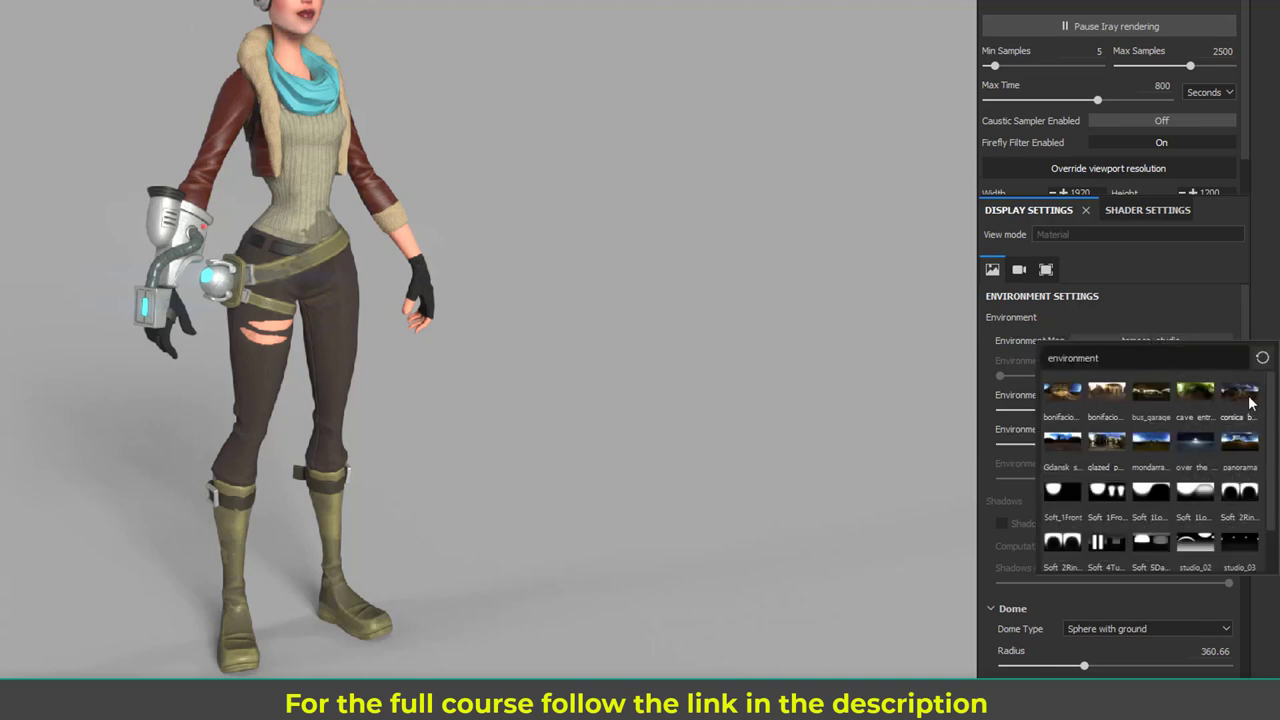
pyautogui.scroll(-1, 1272, 418)
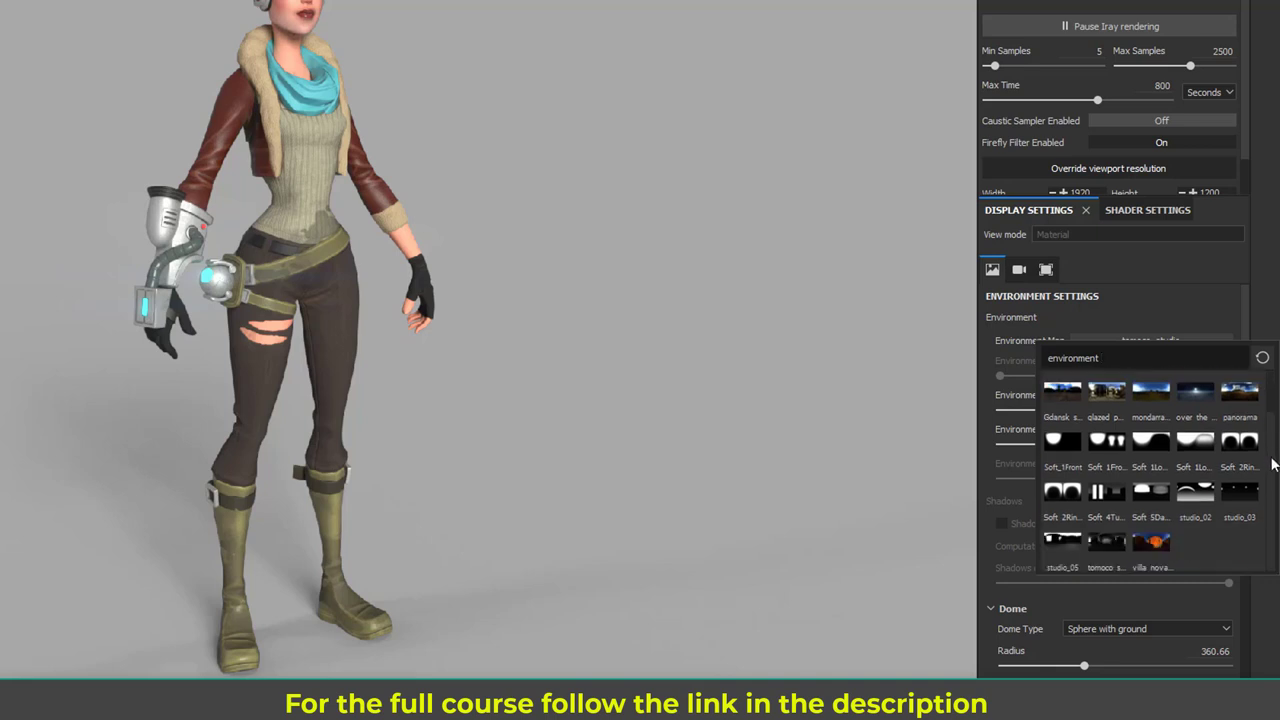
pyautogui.scroll(1, 1272, 466)
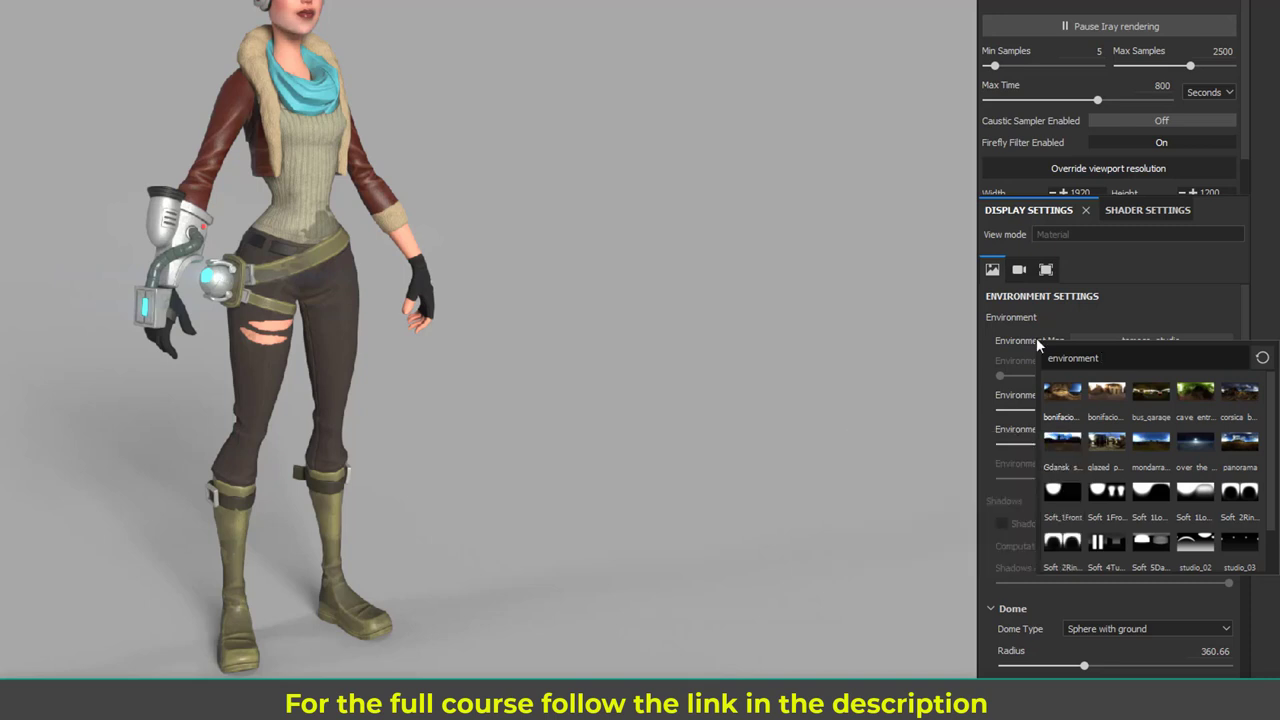
pyautogui.moveTo(1065, 402)
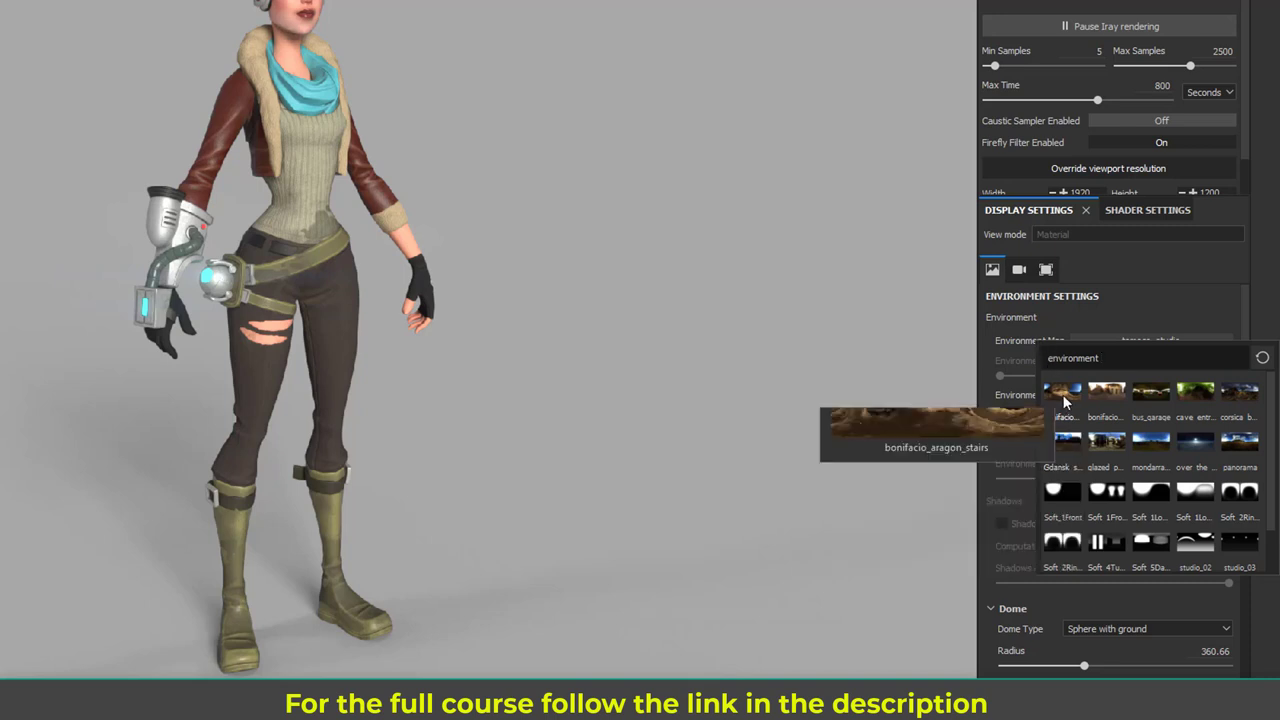
pyautogui.press('Escape')
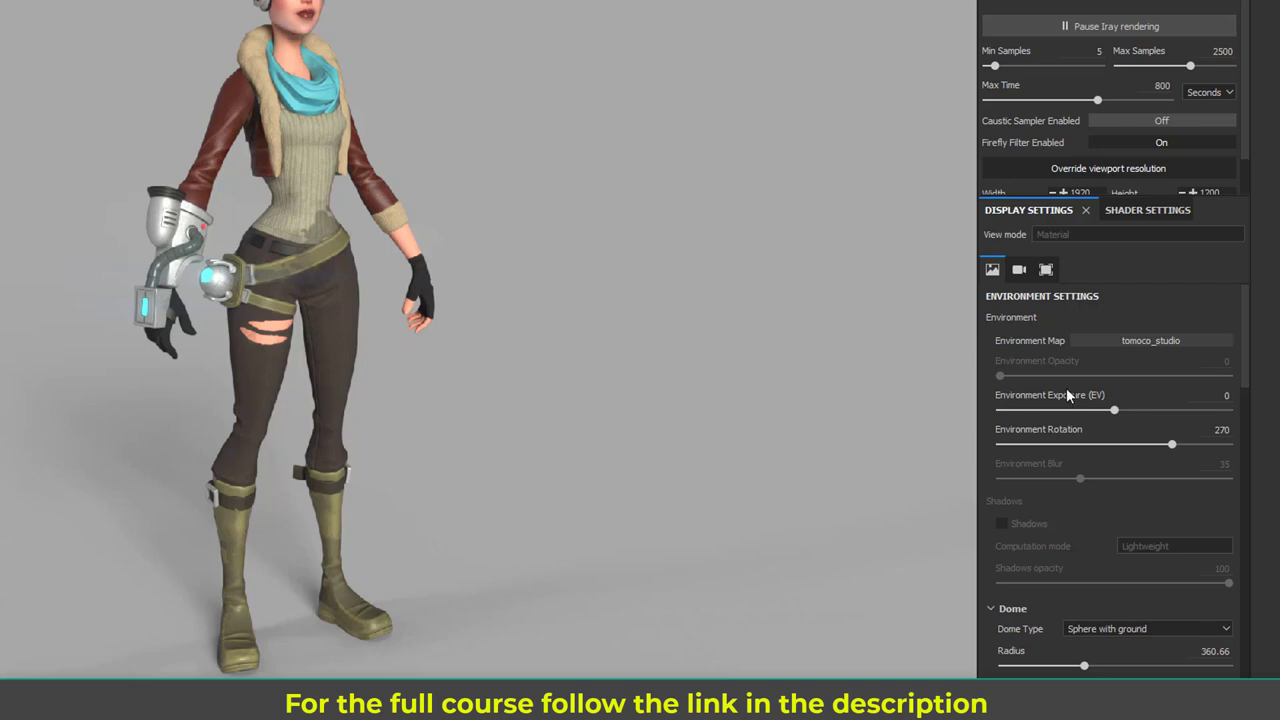
pyautogui.click(1111, 347)
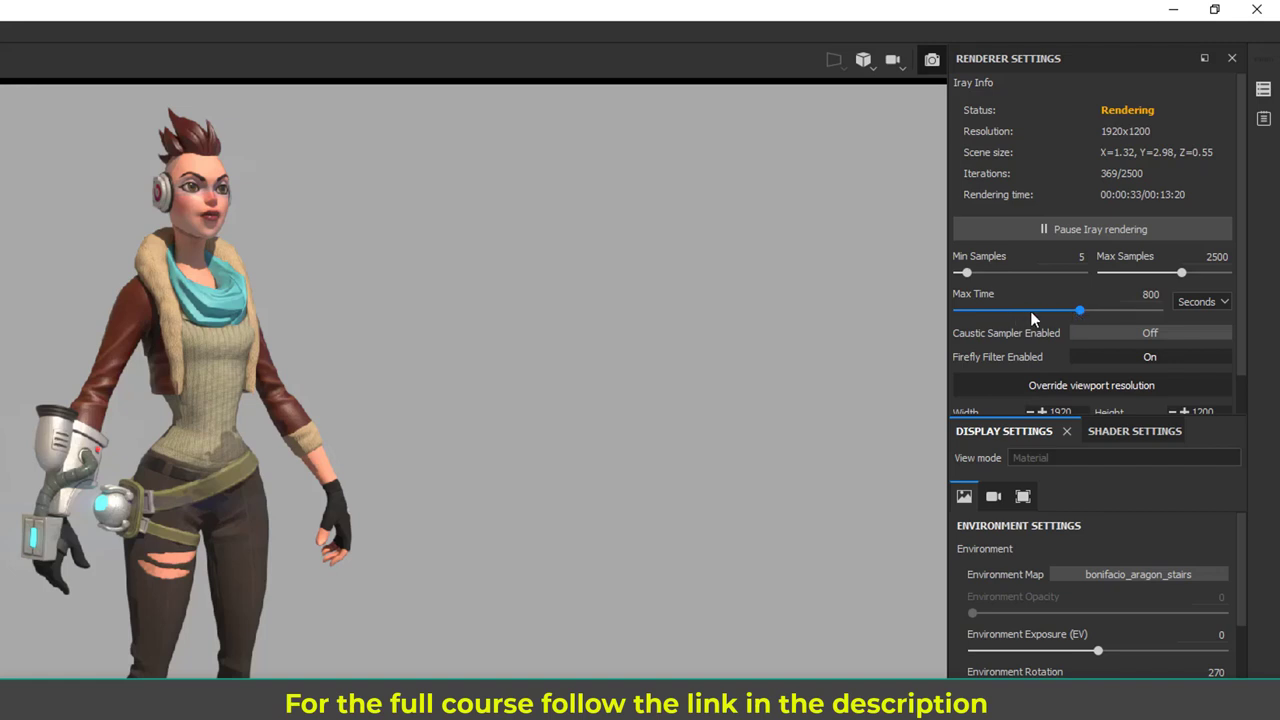
# Step: Set the maximum Iray rendering time to 8 seconds
pyautogui.moveTo(1008, 311); pyautogui.dragTo(998, 313)
pyautogui.click(992, 312)
pyautogui.moveTo(988, 318); pyautogui.dragTo(897, 314)
pyautogui.moveTo(977, 311); pyautogui.dragTo(996, 312)
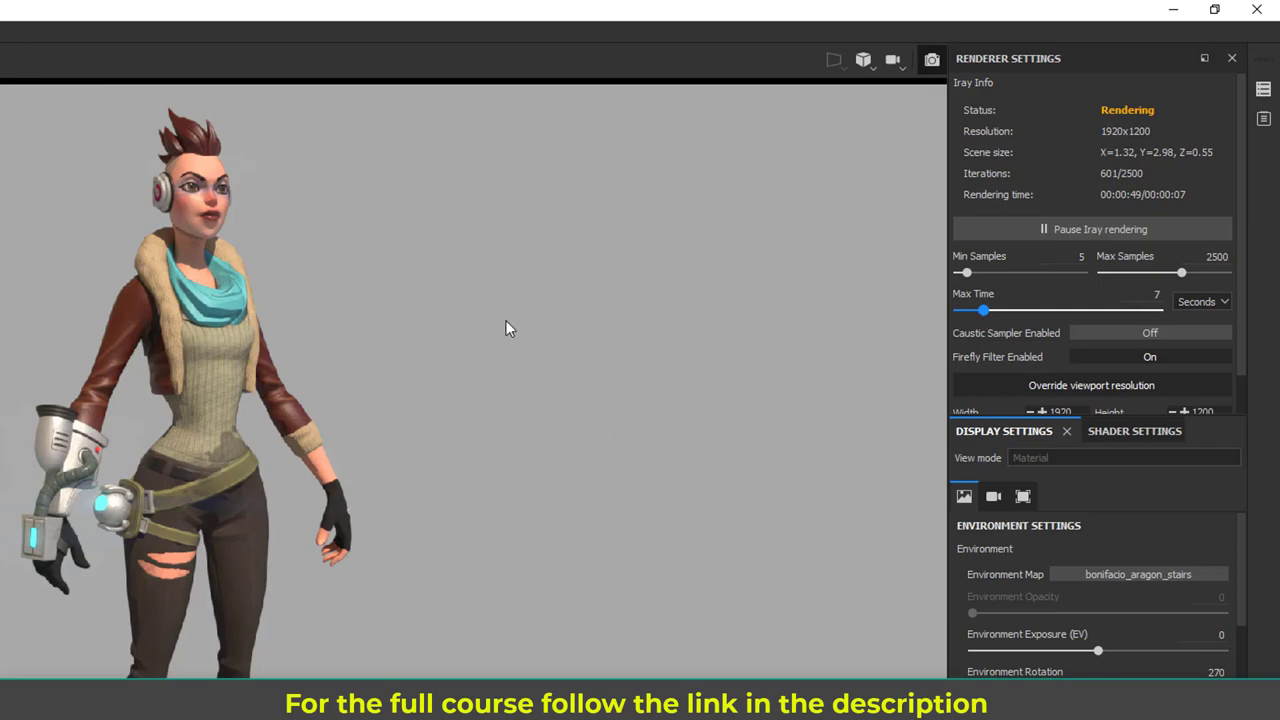
pyautogui.keyDown('alt'); pyautogui.moveTo(440, 503); pyautogui.dragTo(648, 502); pyautogui.keyUp('alt')
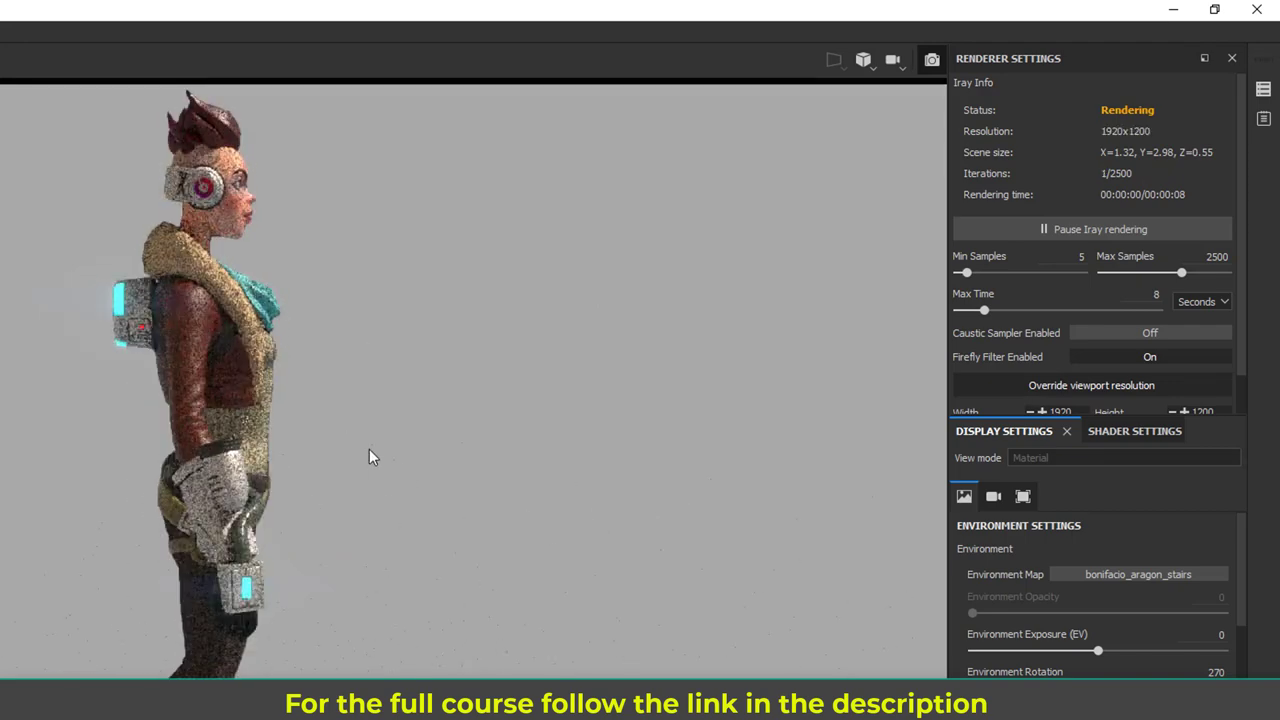
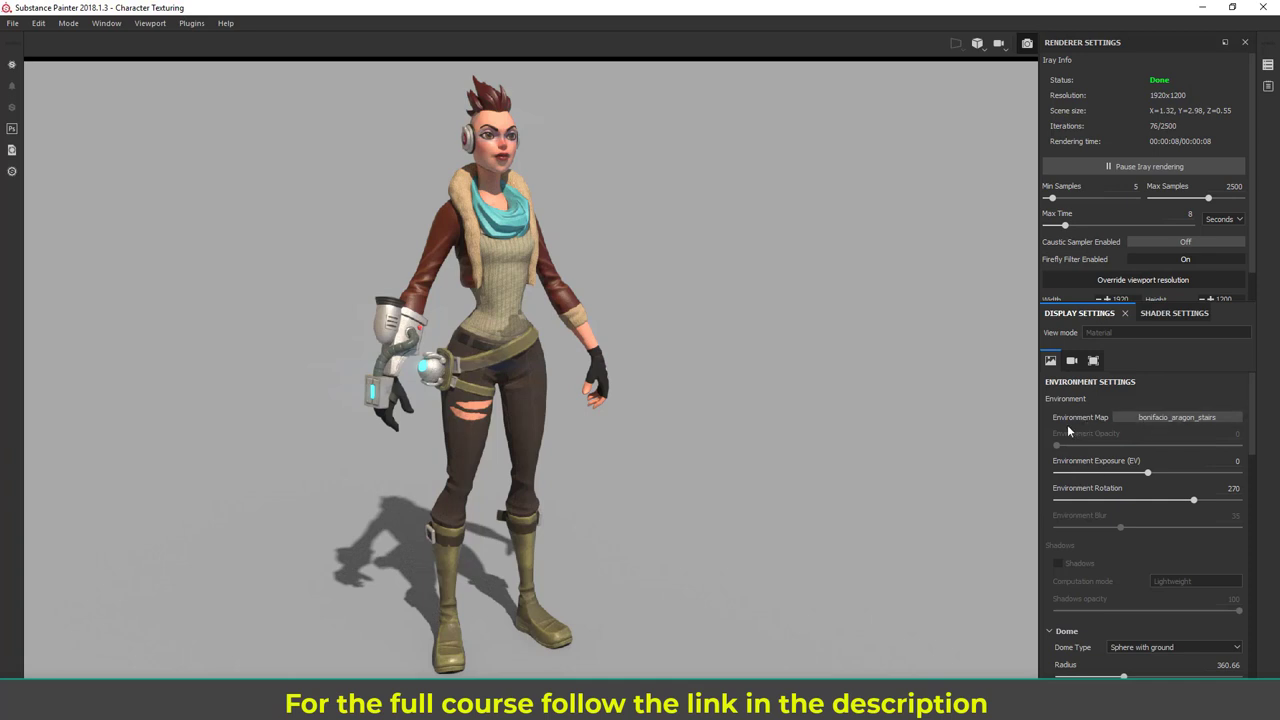
# Step: Try the bonifacio_street environment map and replace it with Gdansk_shipyard_buildings
pyautogui.click(1154, 415)
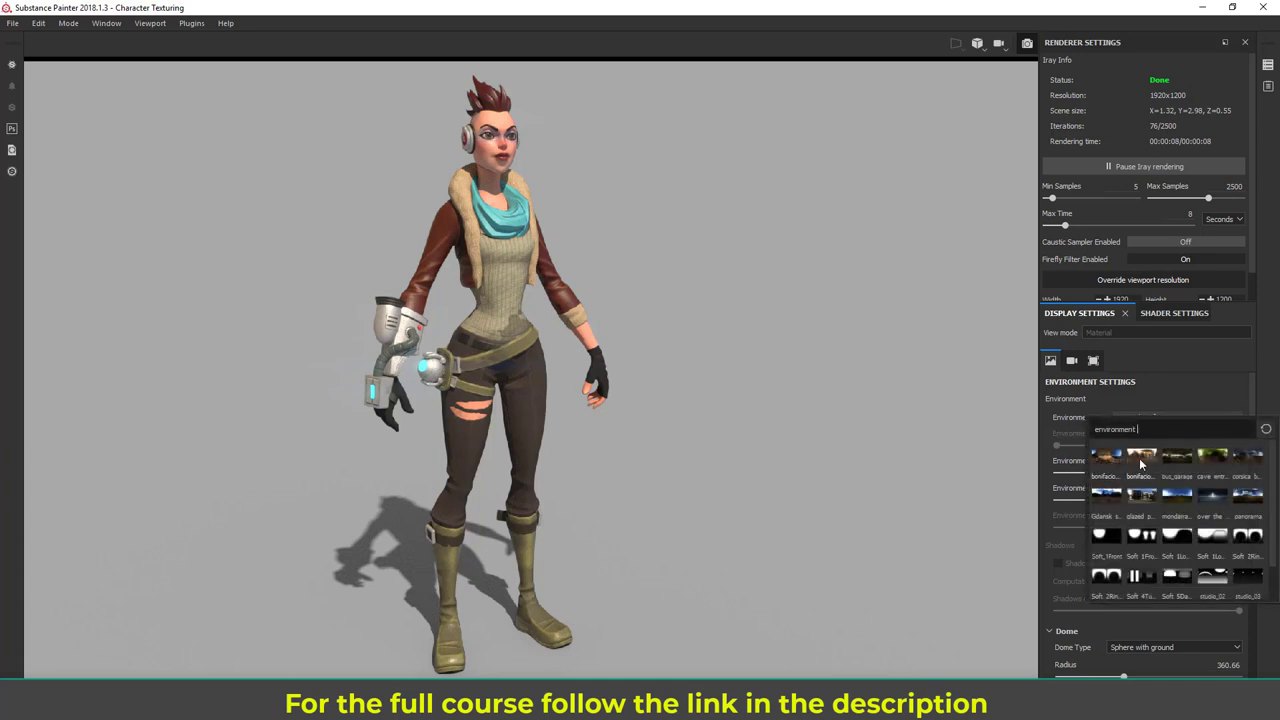
pyautogui.click(1142, 458)
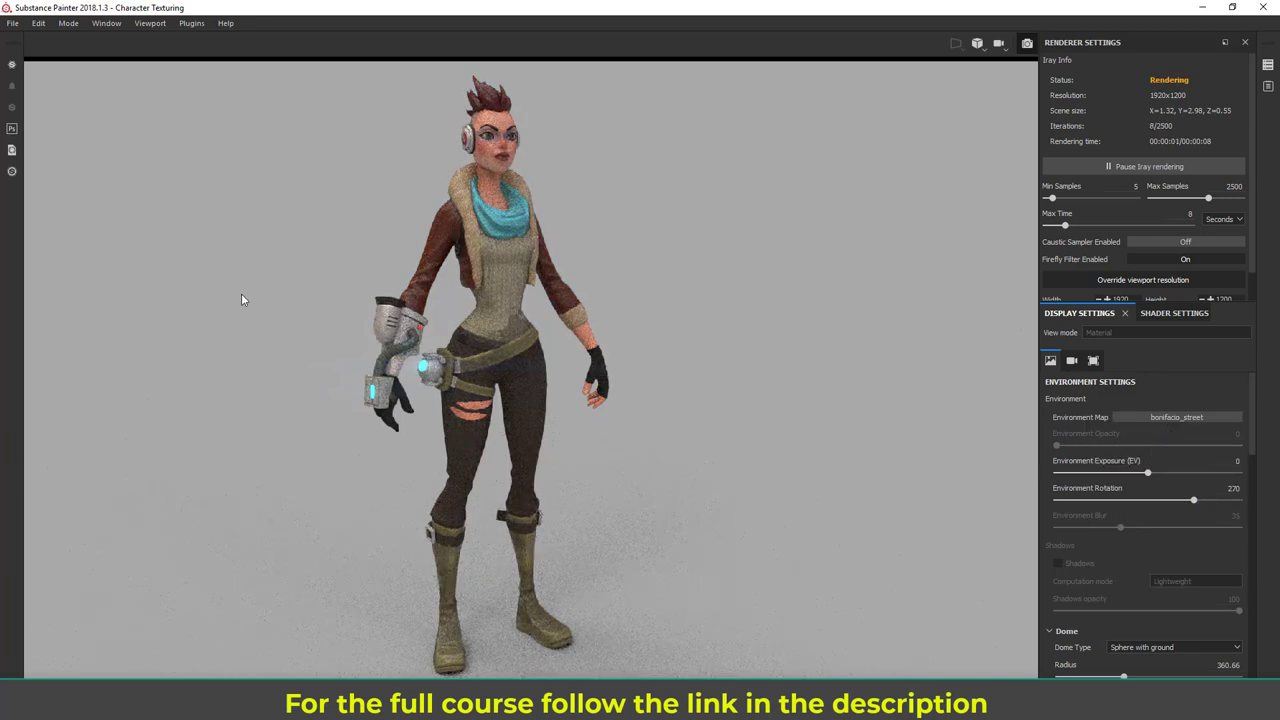
pyautogui.click(1146, 417)
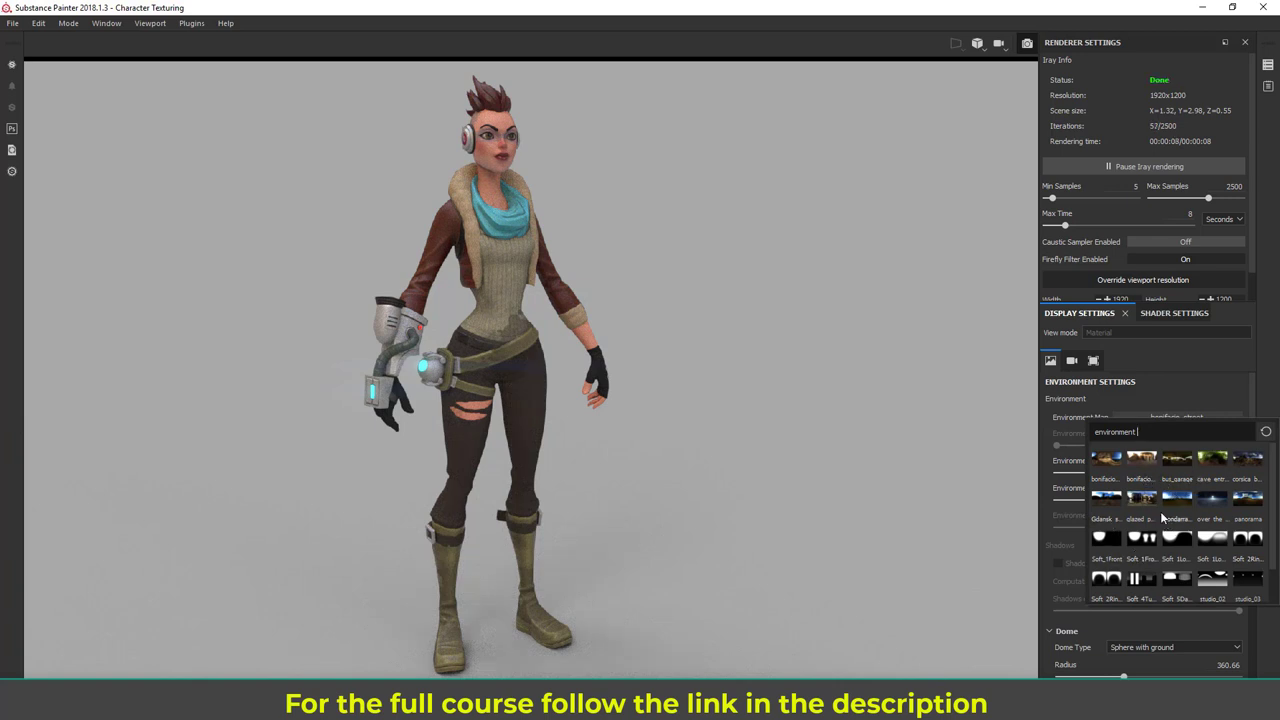
pyautogui.moveTo(1143, 463)
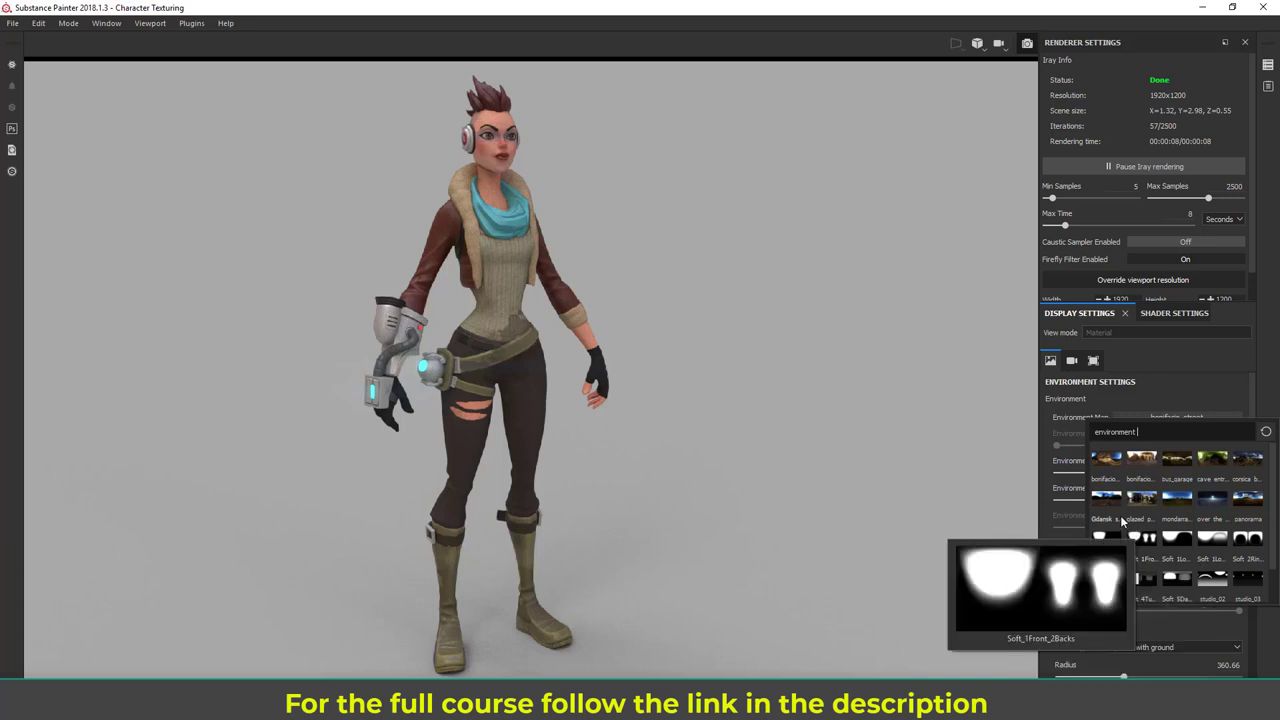
pyautogui.moveTo(1107, 506)
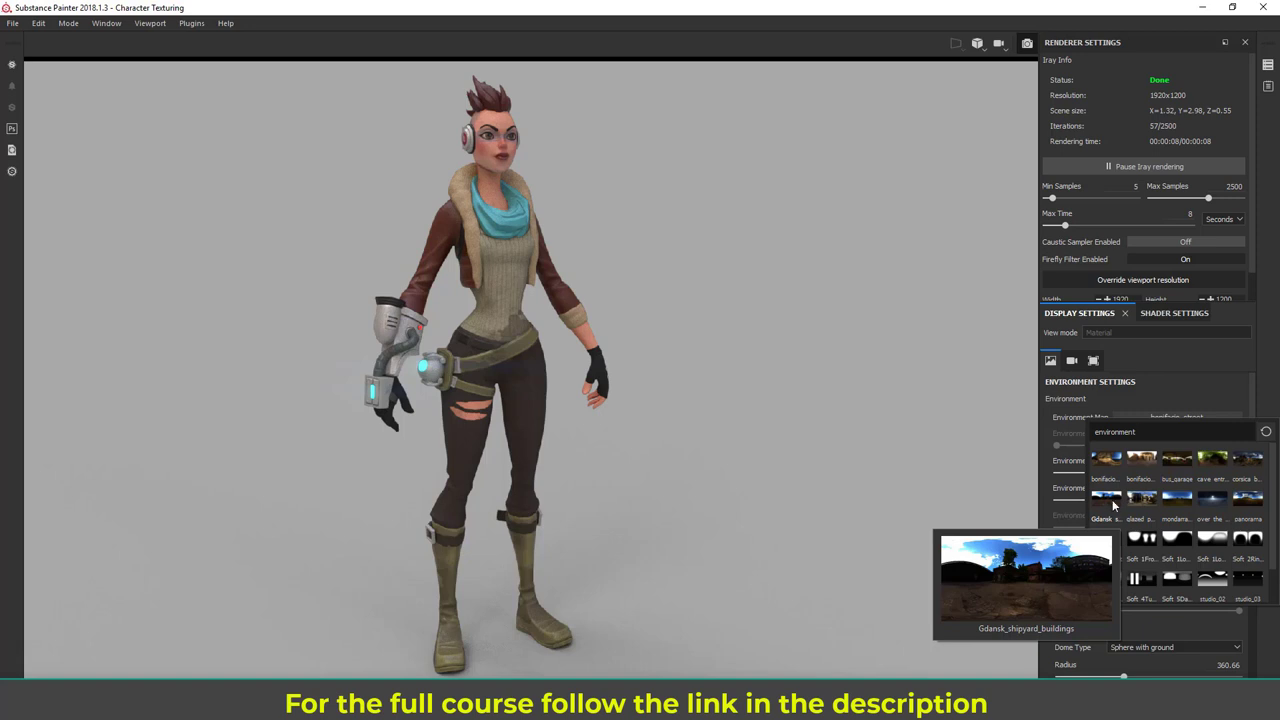
pyautogui.click(1112, 499)
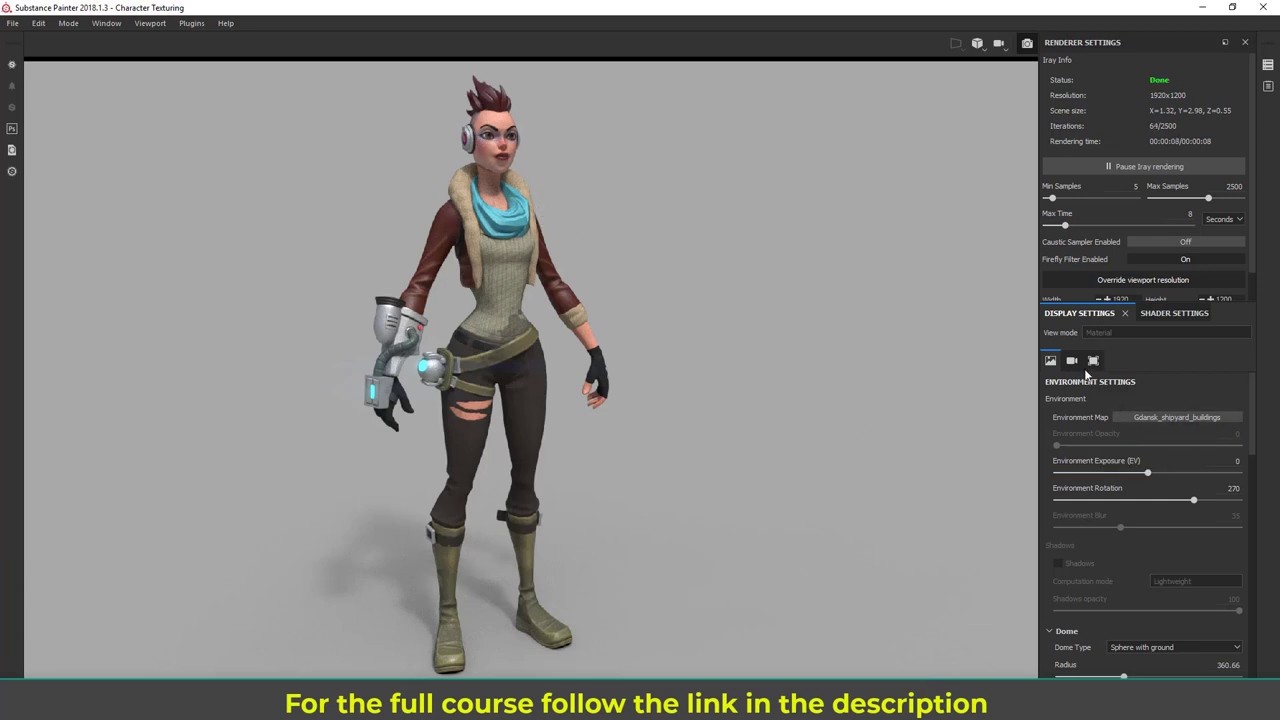
# Step: Try the tomoco_studio environment map on the render and return to Gdansk_shipyard_buildings
pyautogui.click(1148, 420)
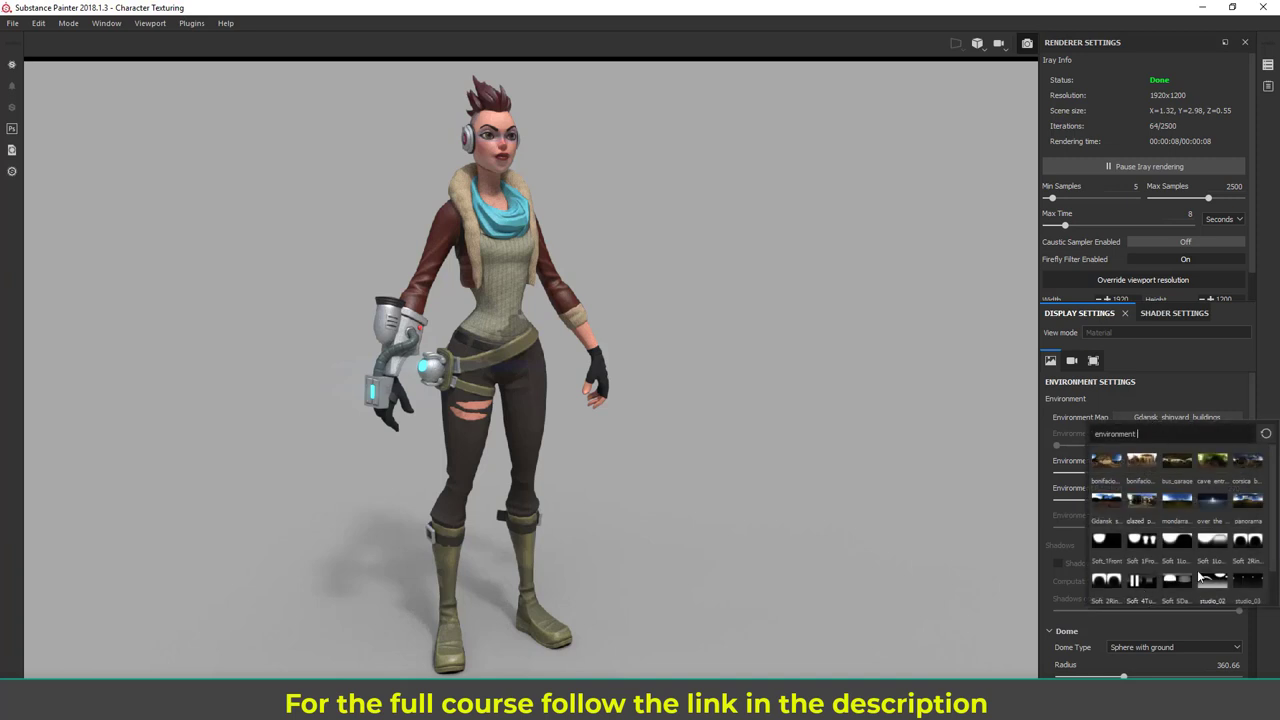
pyautogui.scroll(-1, 1197, 570)
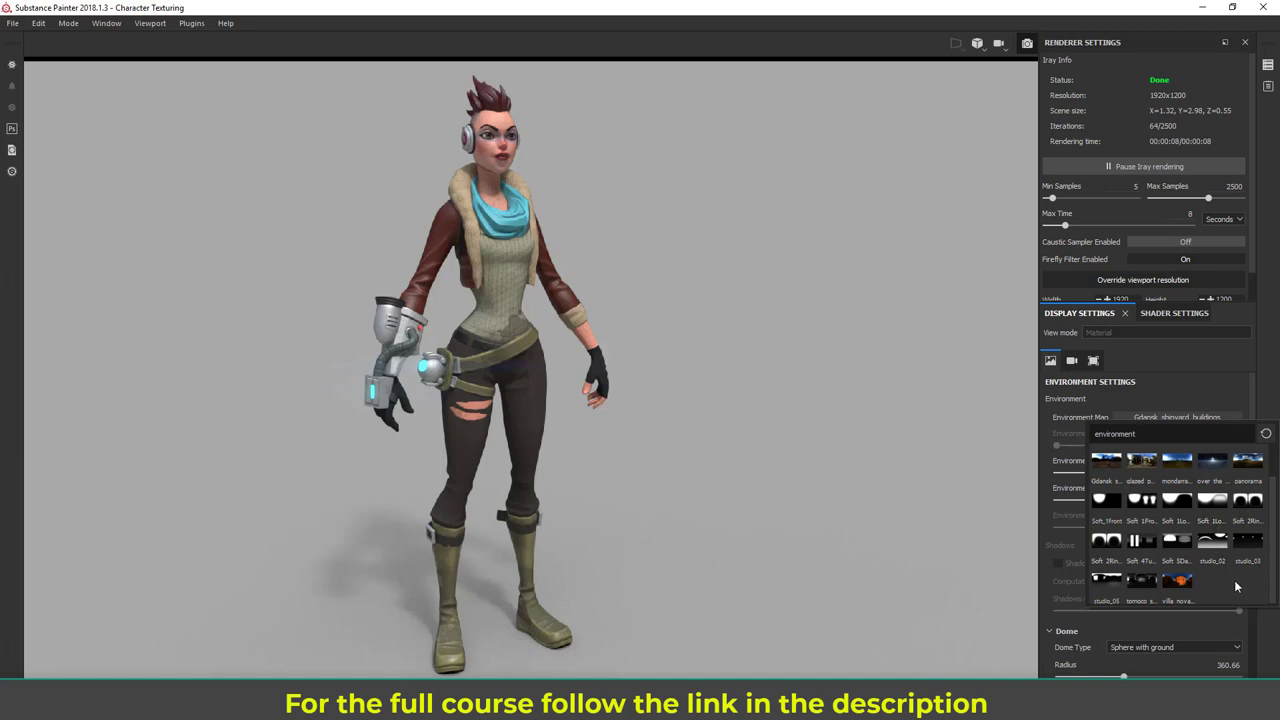
pyautogui.click(1142, 583)
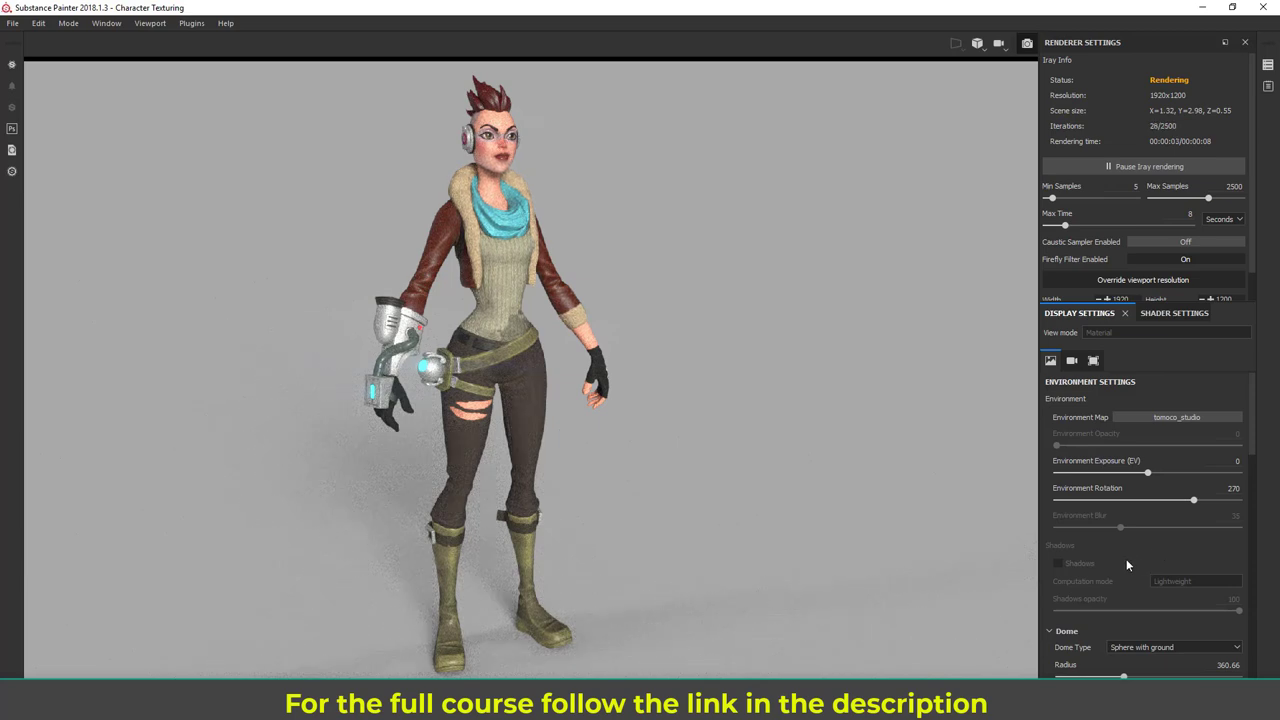
pyautogui.click(1164, 417)
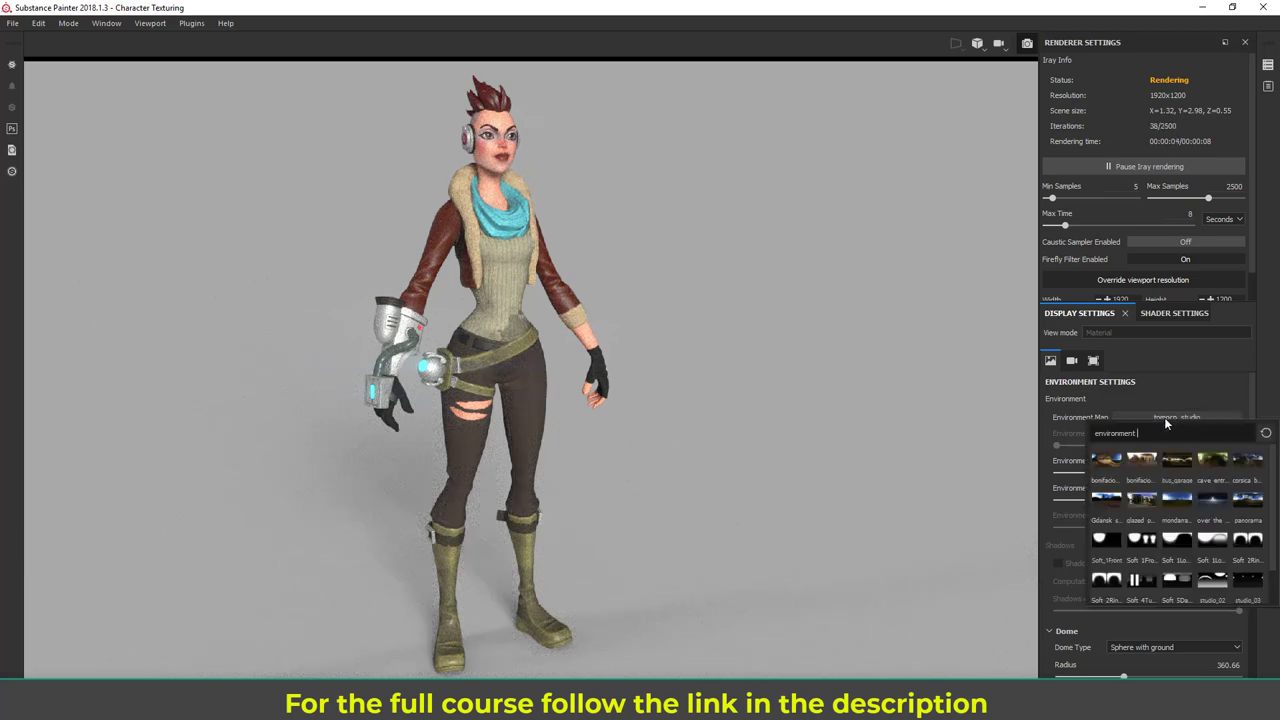
pyautogui.click(1108, 500)
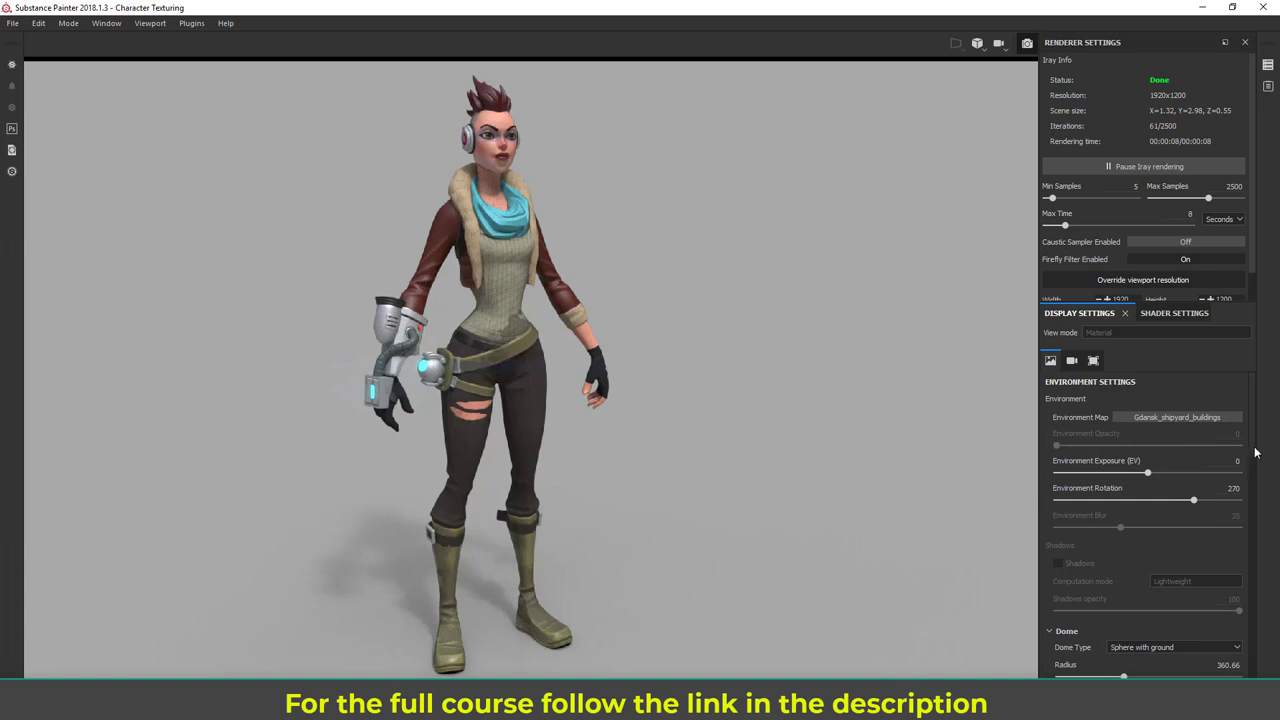
# Step: Try the Sphere dome type for the environment and restore Sphere with ground
pyautogui.moveTo(1251, 451); pyautogui.dragTo(1256, 517)
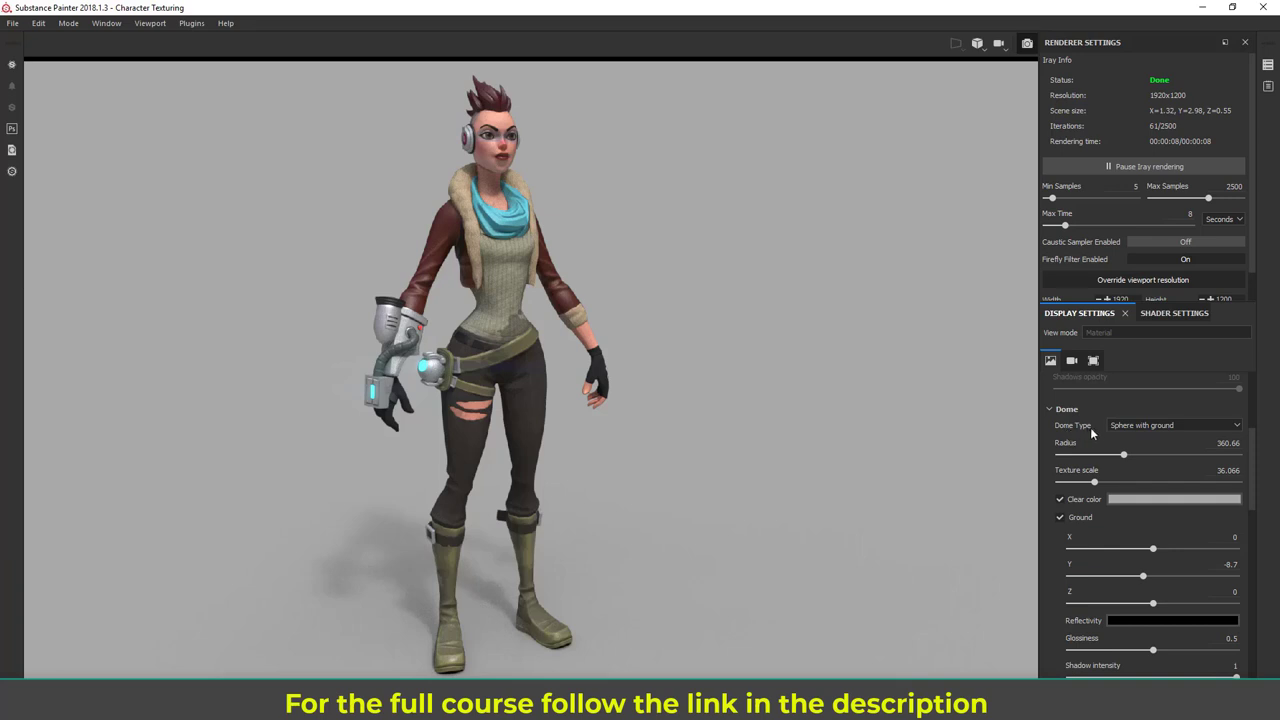
pyautogui.click(1163, 430)
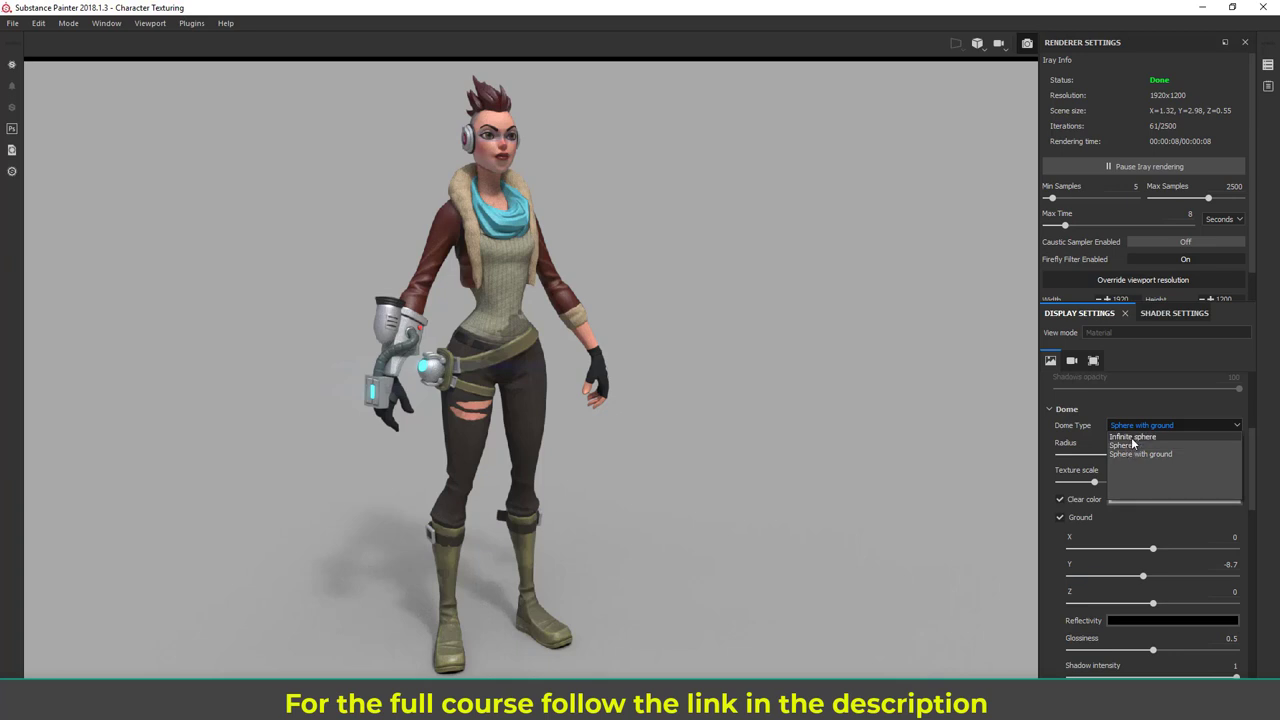
pyautogui.click(1127, 445)
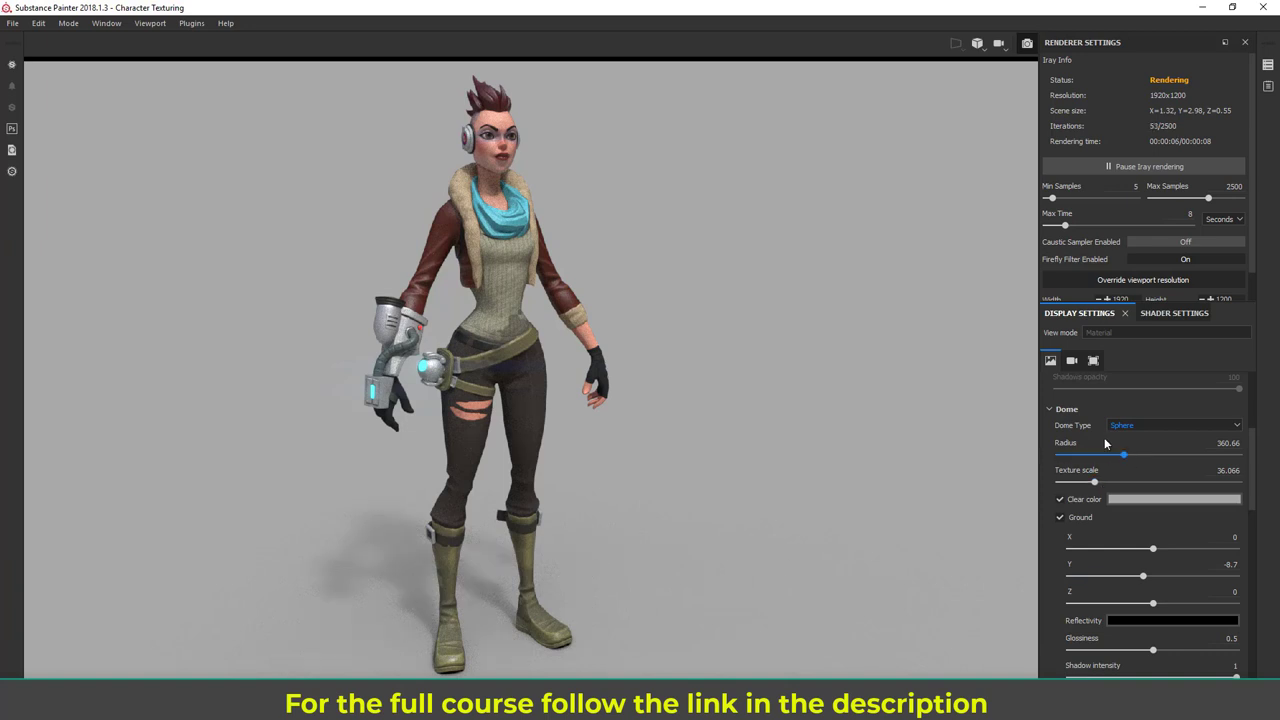
pyautogui.click(1144, 425)
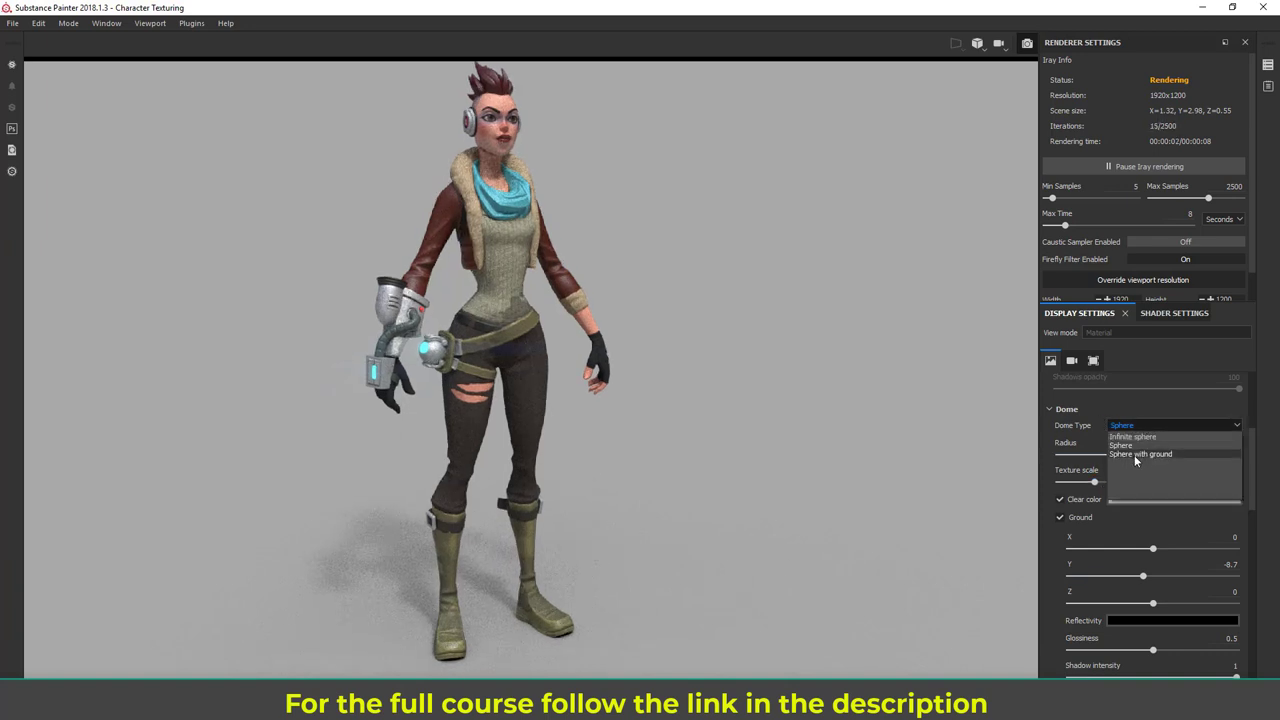
pyautogui.click(1133, 452)
pyautogui.scroll(-1, 1170, 428)
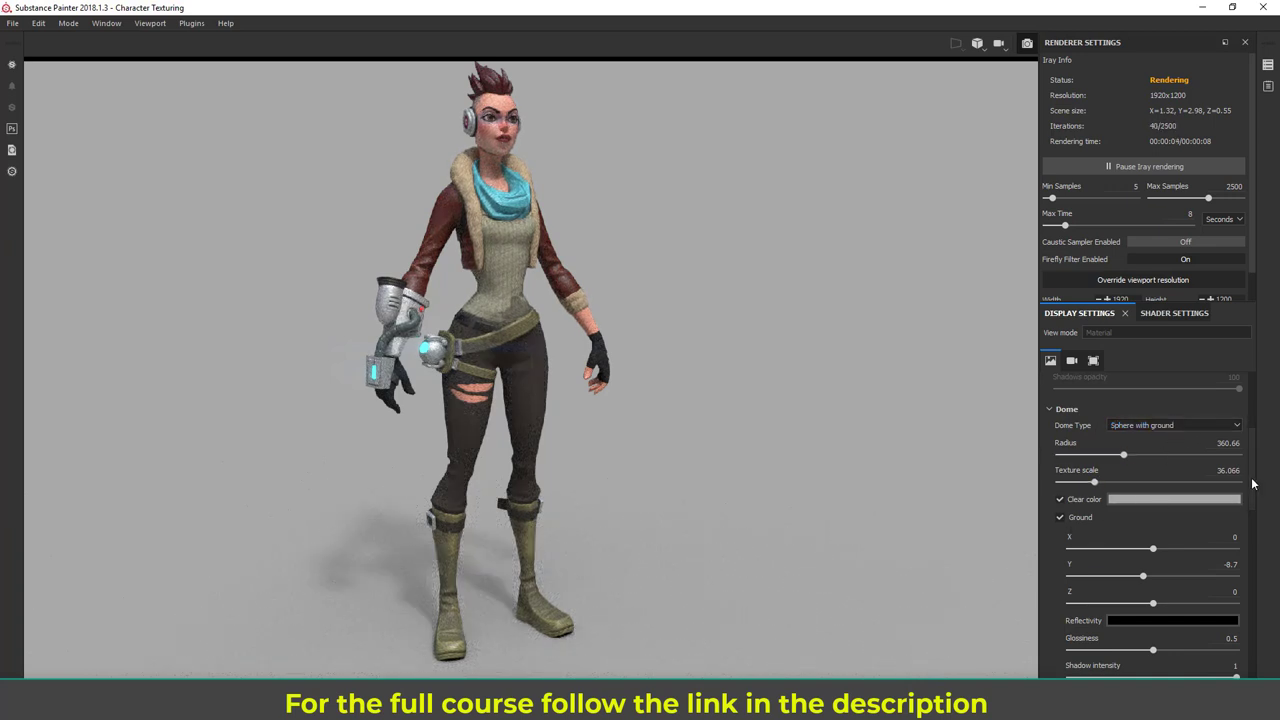
# Step: Set the camera's aperture to 0.072 to blur the rendered character with depth of field
pyautogui.moveTo(1252, 484); pyautogui.dragTo(1259, 420)
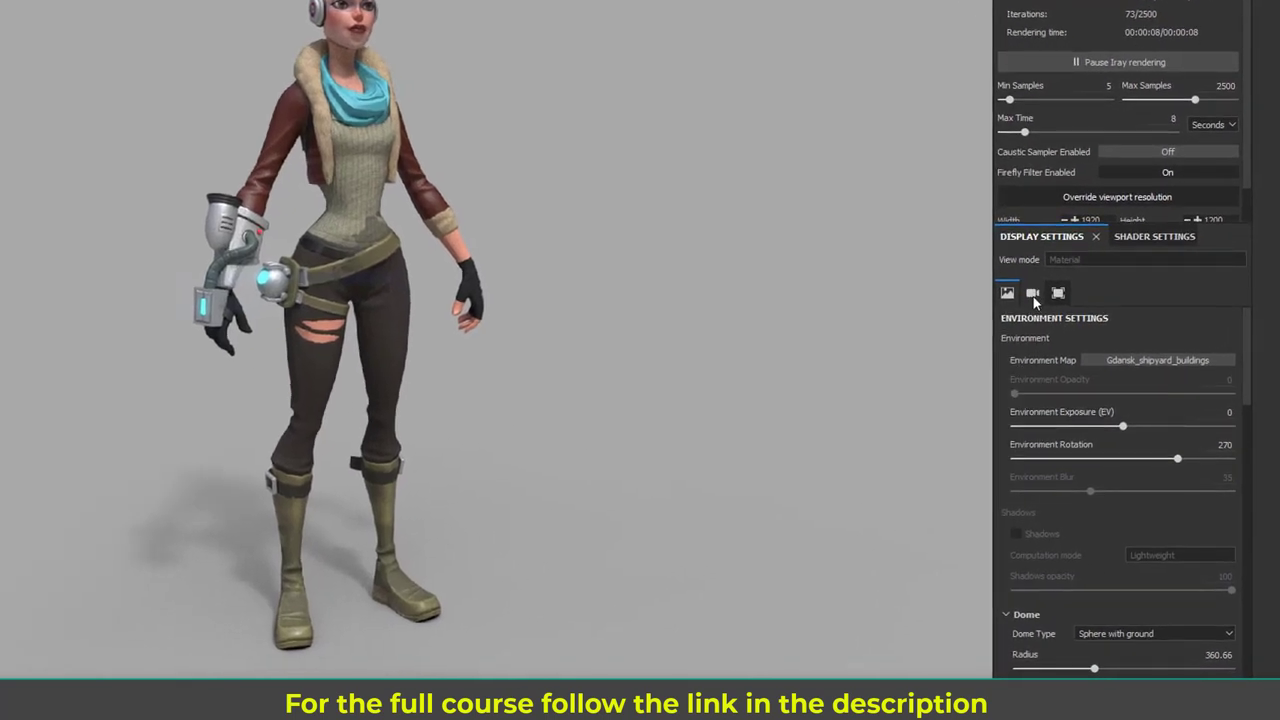
pyautogui.click(1033, 294)
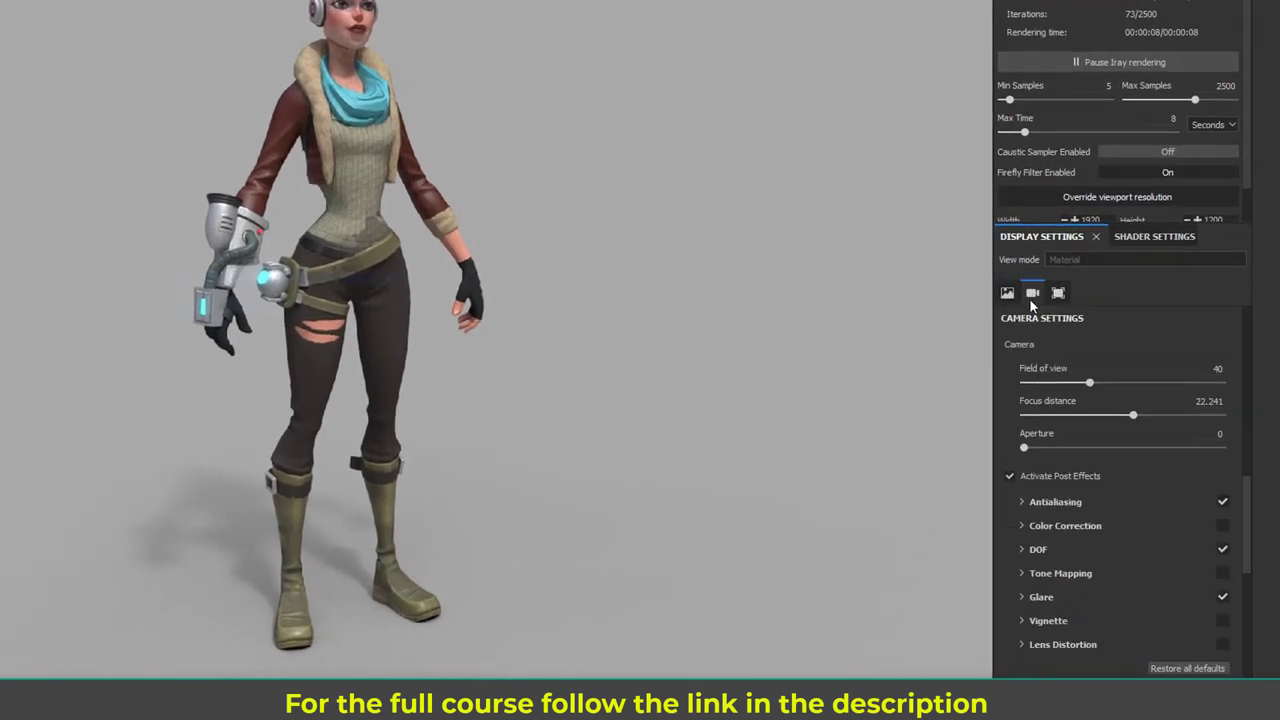
pyautogui.click(1043, 447)
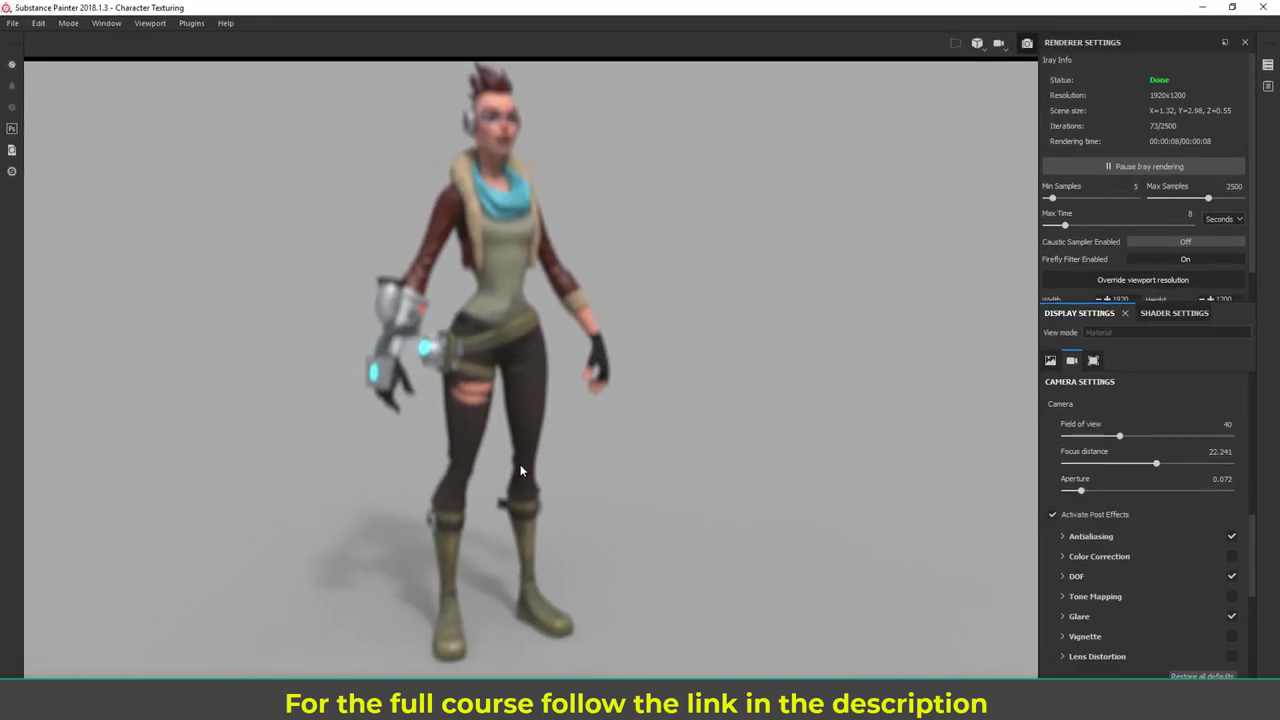
# Step: Set the camera's aperture to 0.216 and refocus on the character's face, boot and hip device in turn
pyautogui.keyDown('ctrl'); pyautogui.click(498, 134); pyautogui.keyUp('ctrl')
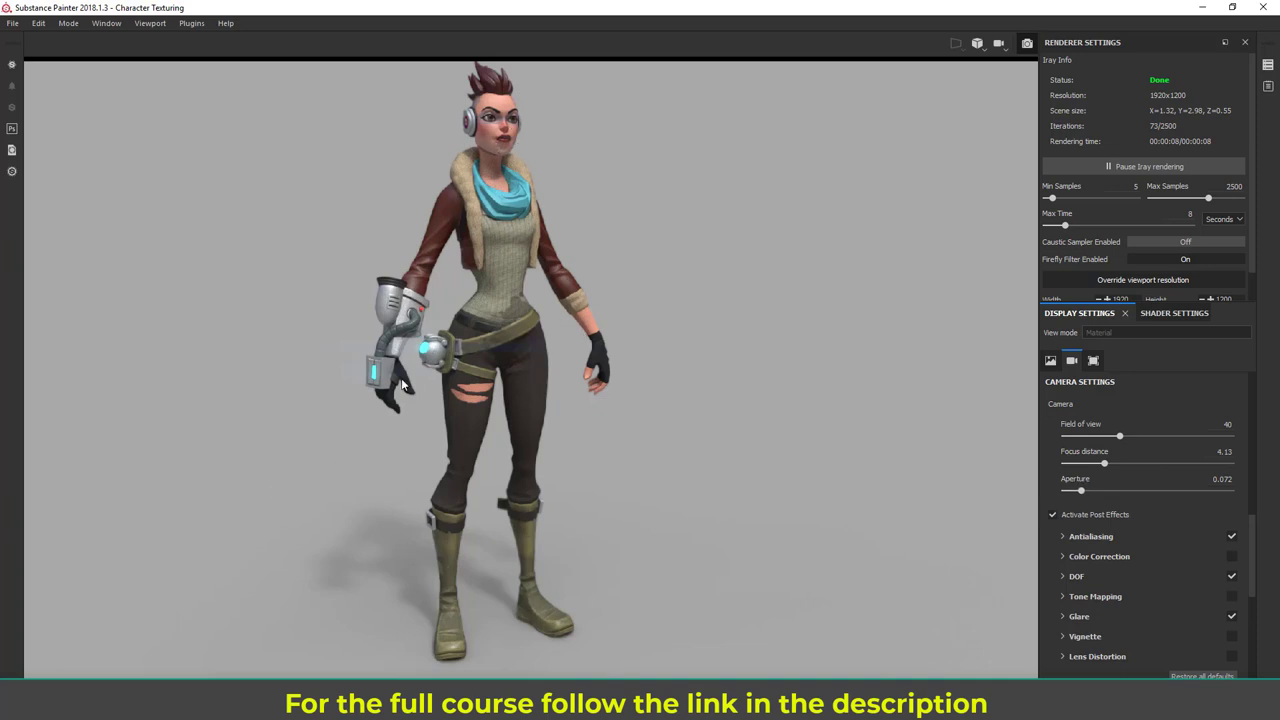
pyautogui.click(1093, 492)
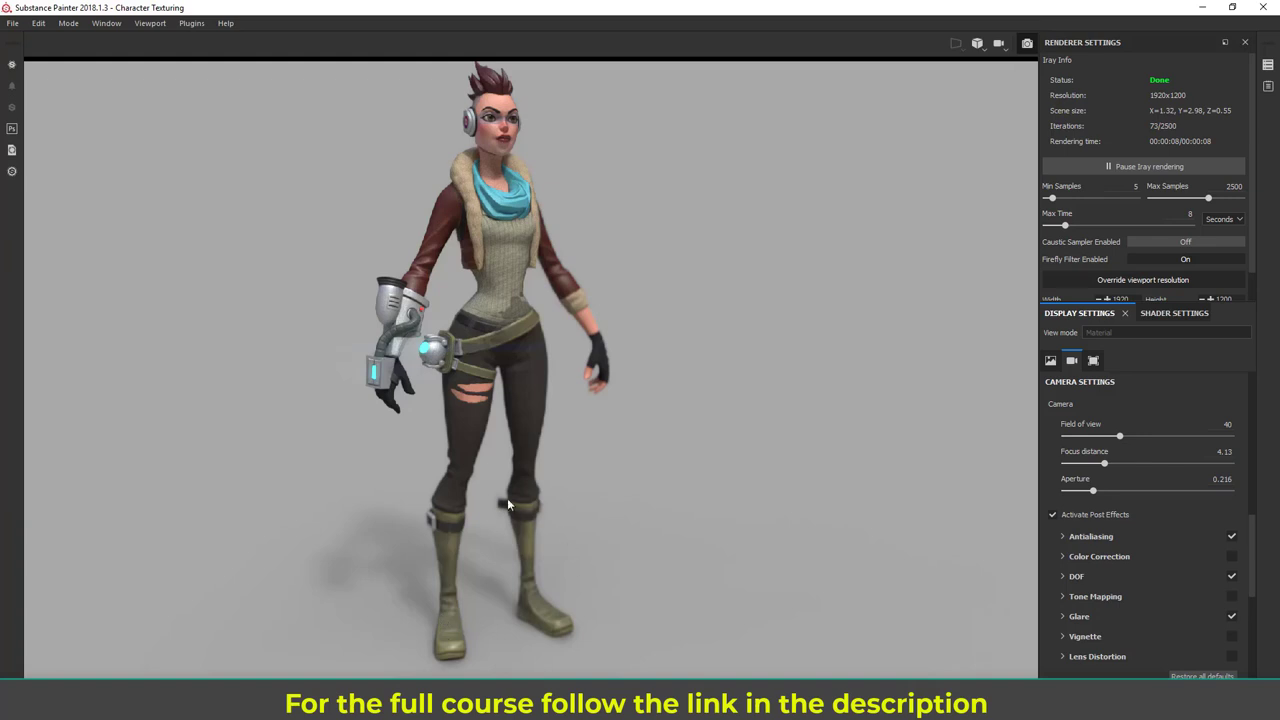
pyautogui.click(501, 145)
pyautogui.click(448, 539)
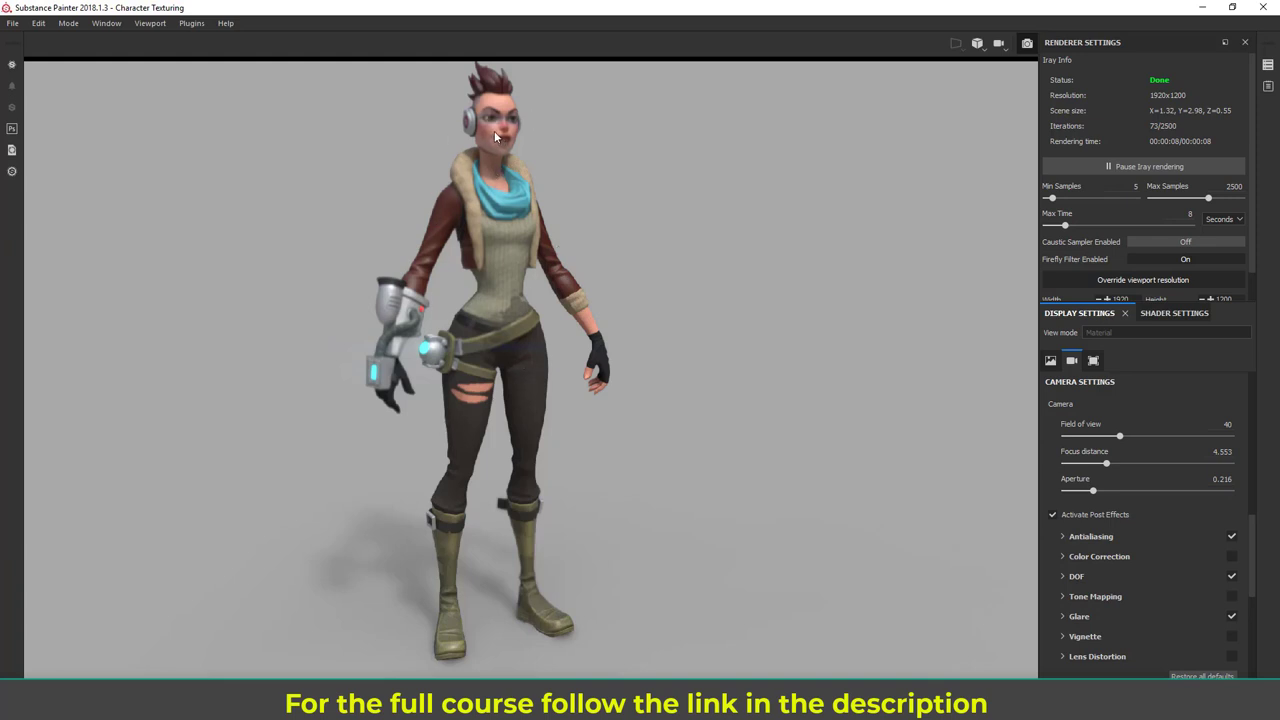
pyautogui.click(453, 328)
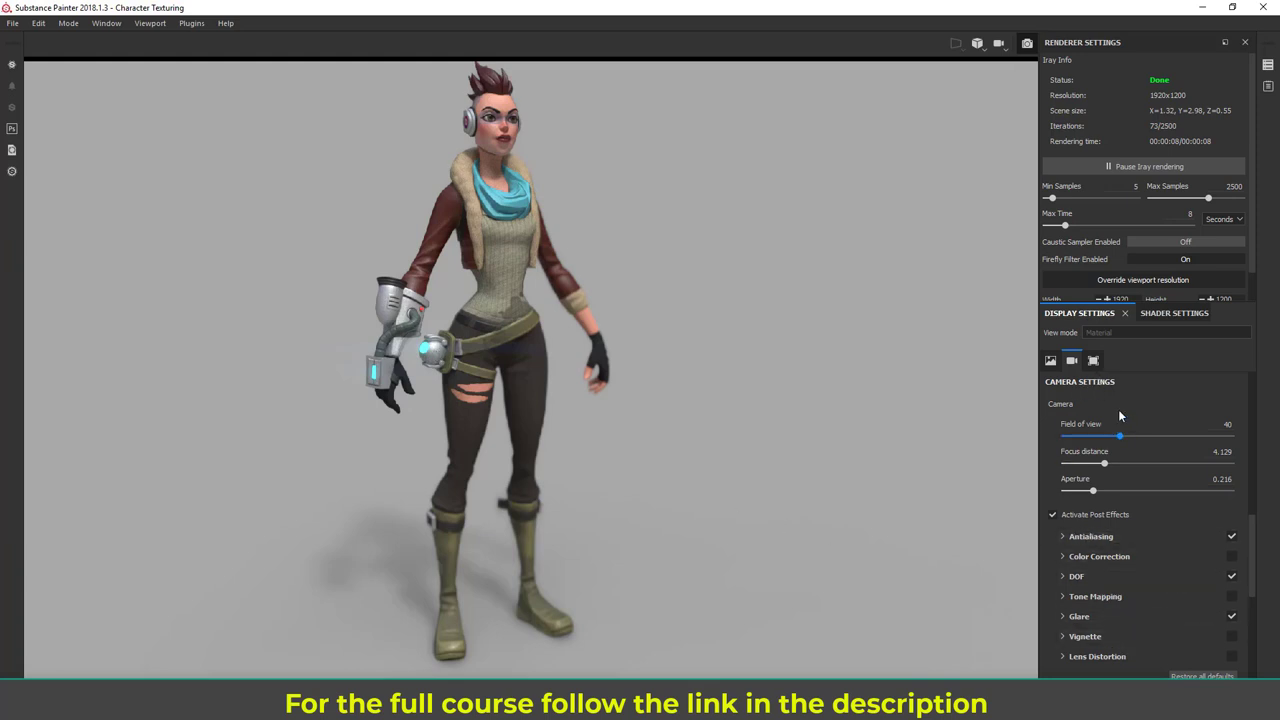
# Step: Review the environment, viewport and shader settings, and inspect the rendered character from behind and in front
pyautogui.scroll(5, 1118, 409)
pyautogui.scroll(5, 1113, 422)
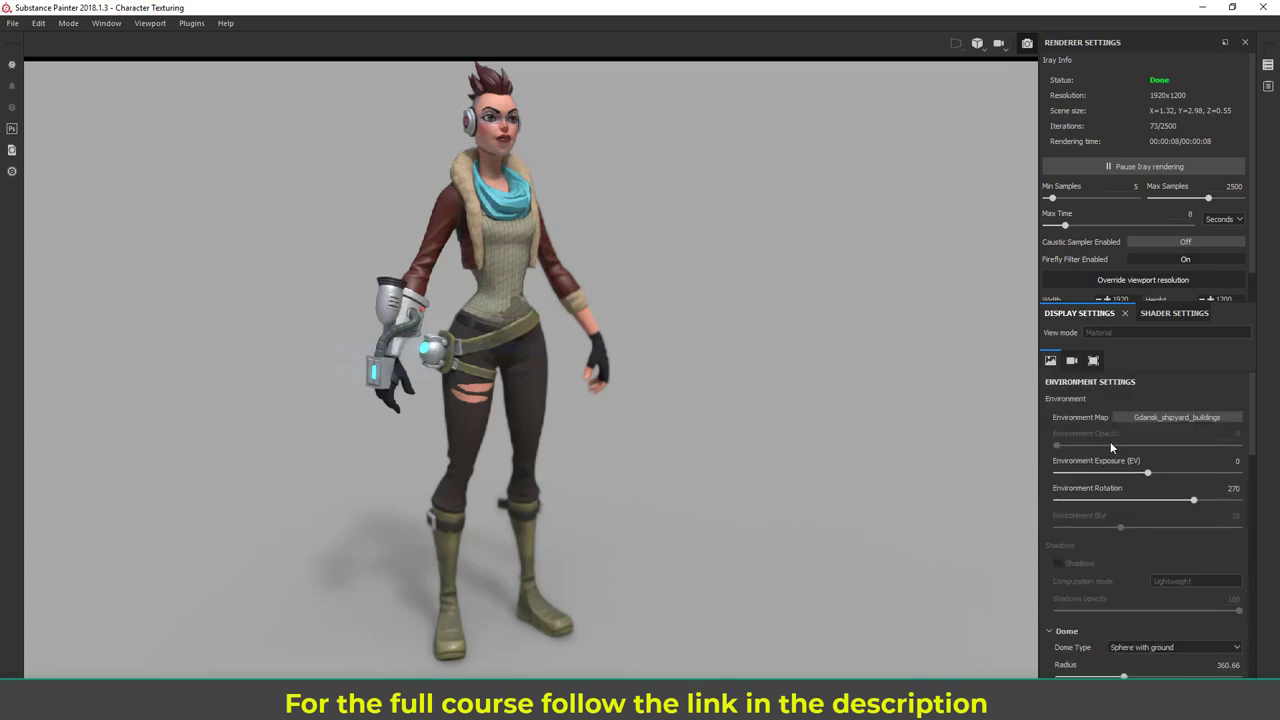
pyautogui.click(1093, 362)
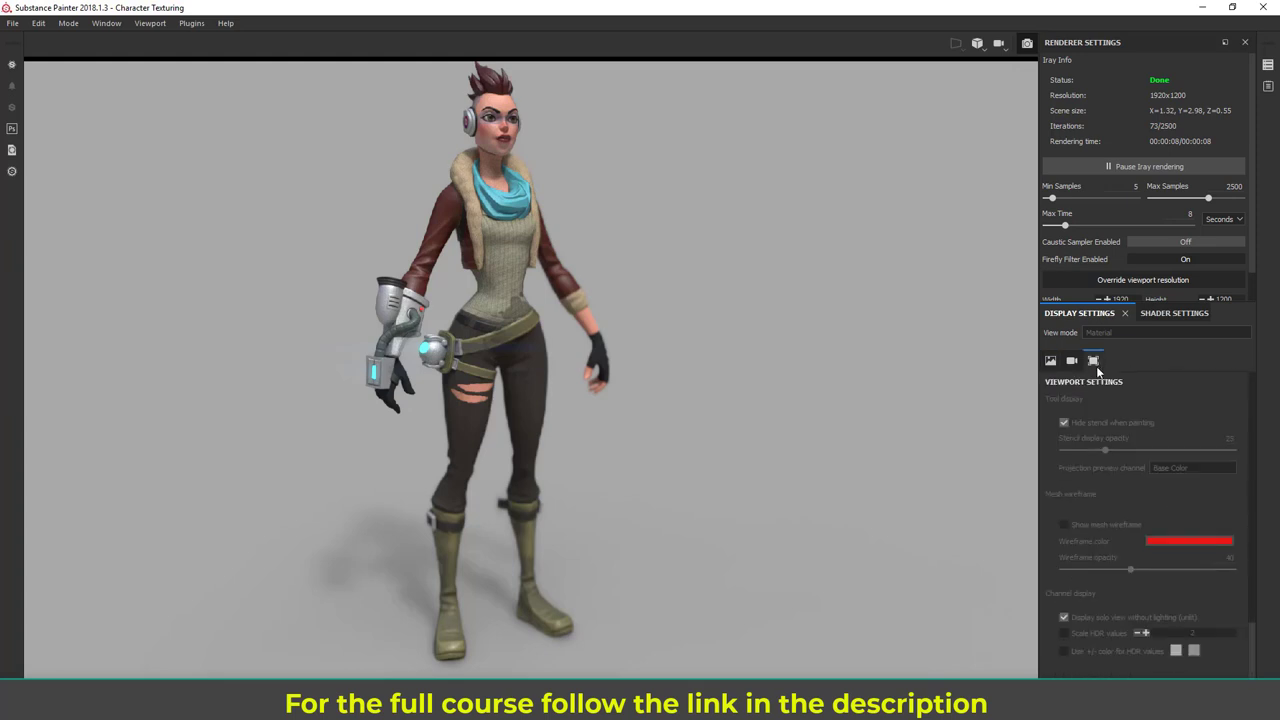
pyautogui.click(1161, 314)
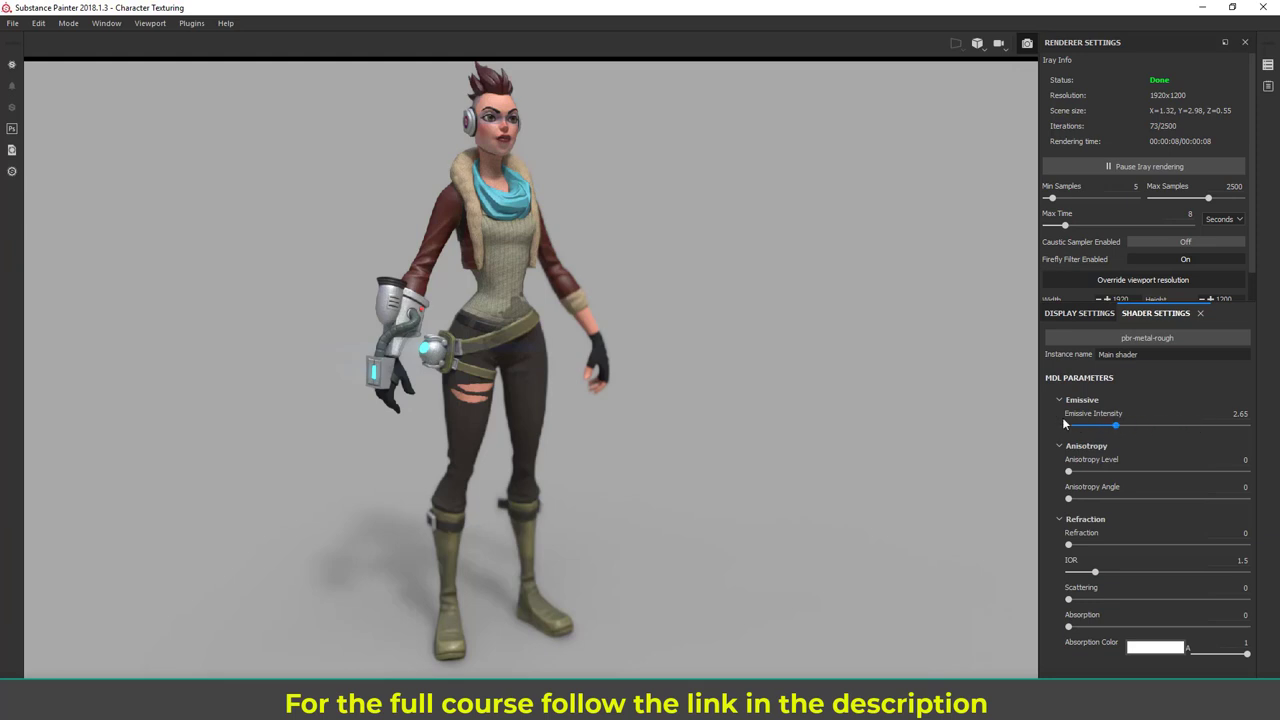
pyautogui.keyDown('alt'); pyautogui.moveTo(670, 393); pyautogui.dragTo(831, 398); pyautogui.keyUp('alt')
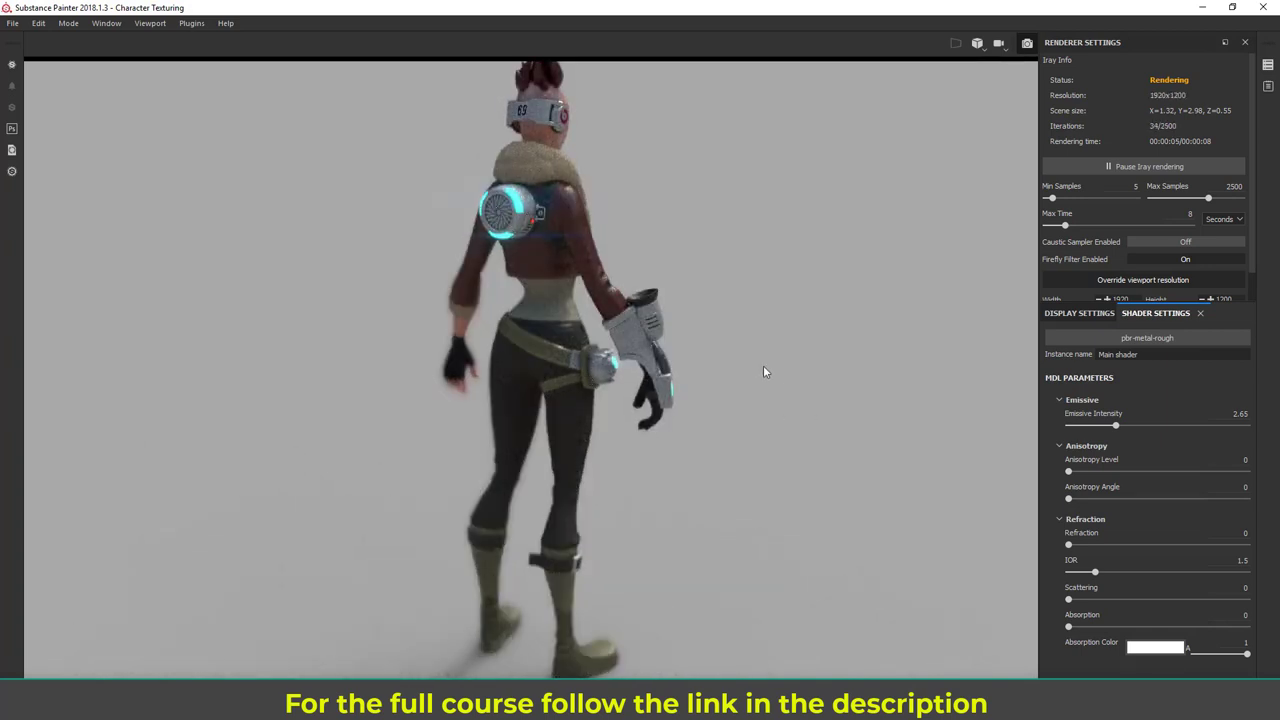
pyautogui.keyDown('alt'); pyautogui.moveTo(371, 337); pyautogui.dragTo(525, 360); pyautogui.keyUp('alt')
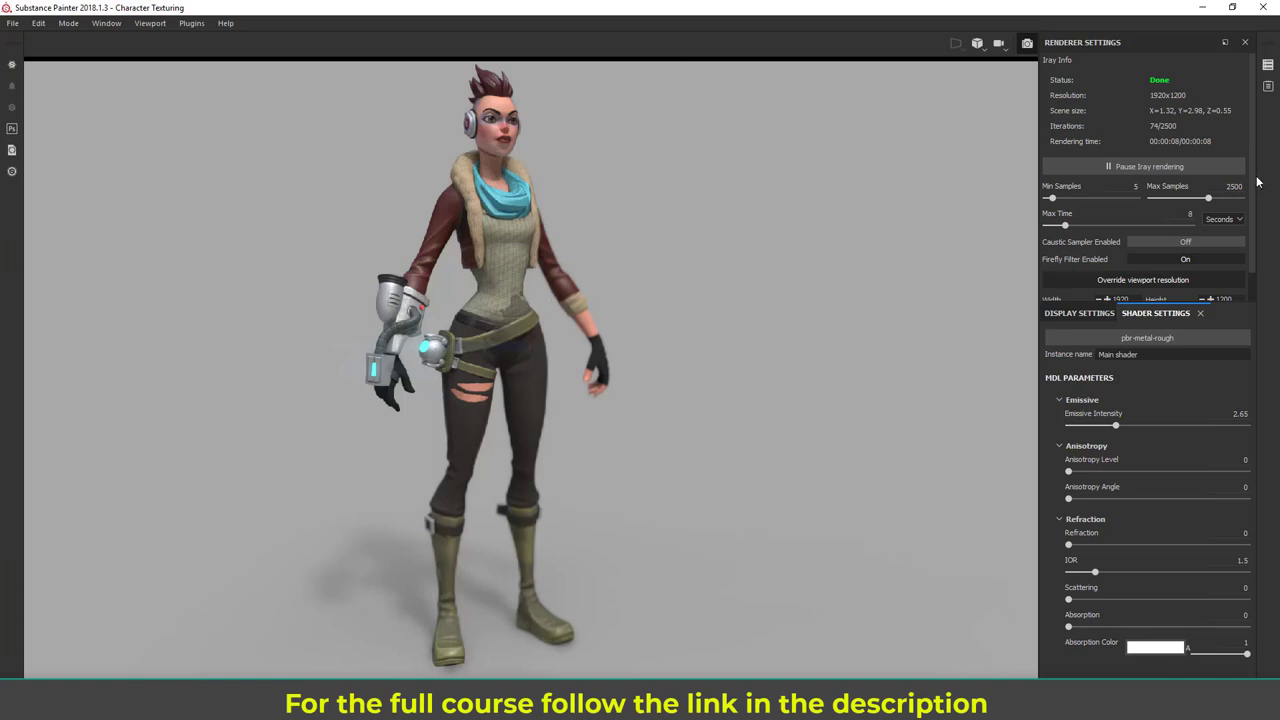
# Step: Set the render's override resolution height to 1080
pyautogui.scroll(-2, 1251, 195)
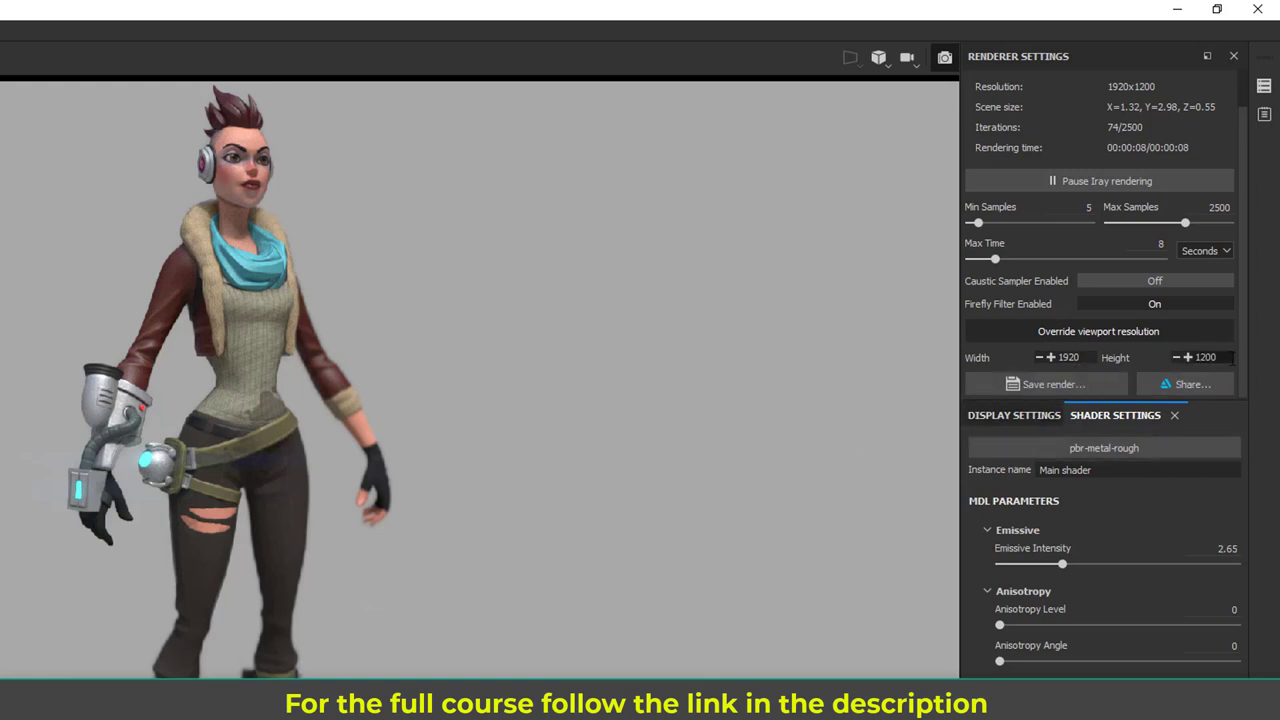
pyautogui.moveTo(1228, 358); pyautogui.dragTo(1191, 360)
pyautogui.write('1080')
pyautogui.press('Return')
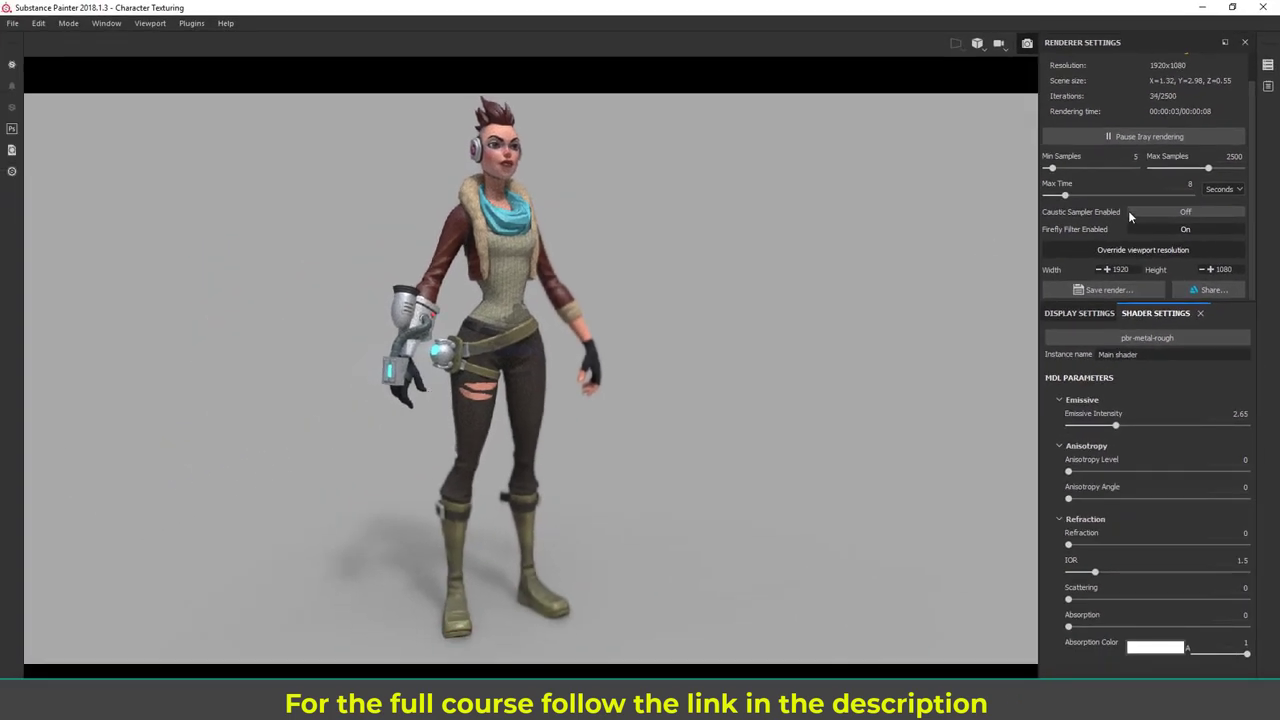
pyautogui.scroll(1, 1128, 210)
pyautogui.scroll(-1, 1170, 160)
pyautogui.scroll(1, 1160, 200)
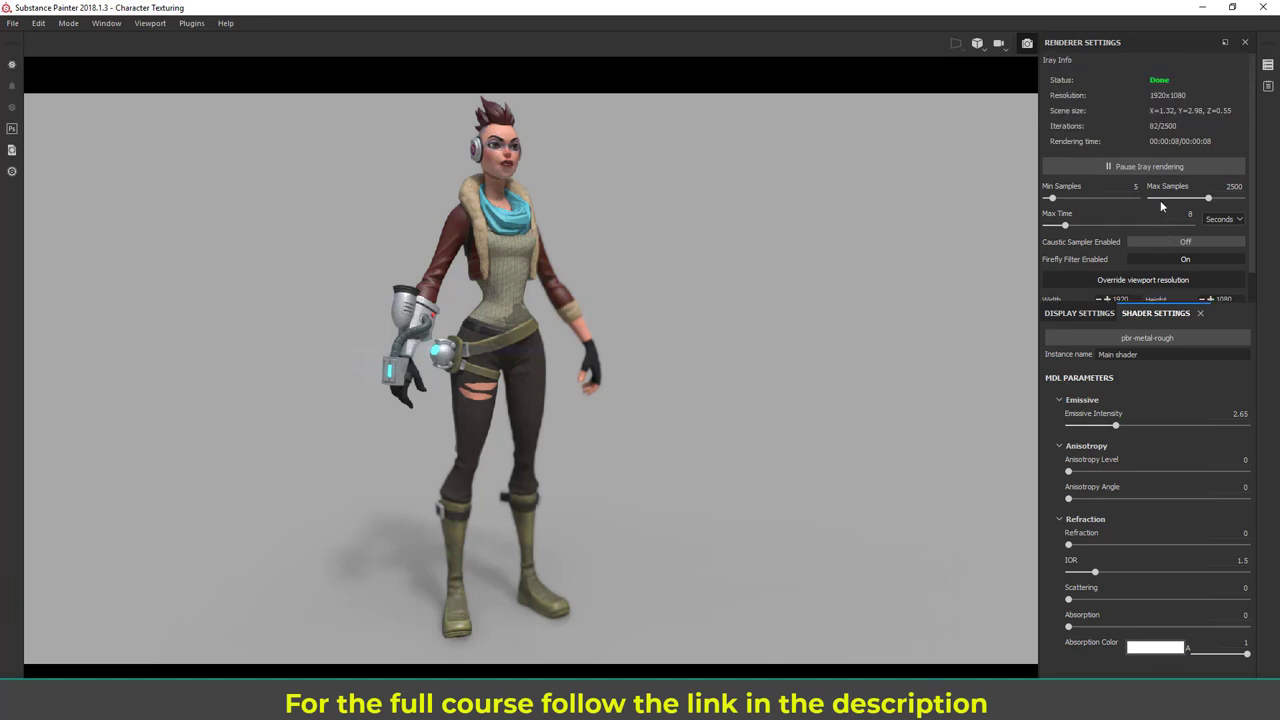
# Step: Start saving the render and open the Zbrush folder inside the Course 04 folder as the destination
pyautogui.scroll(-1, 1140, 100)
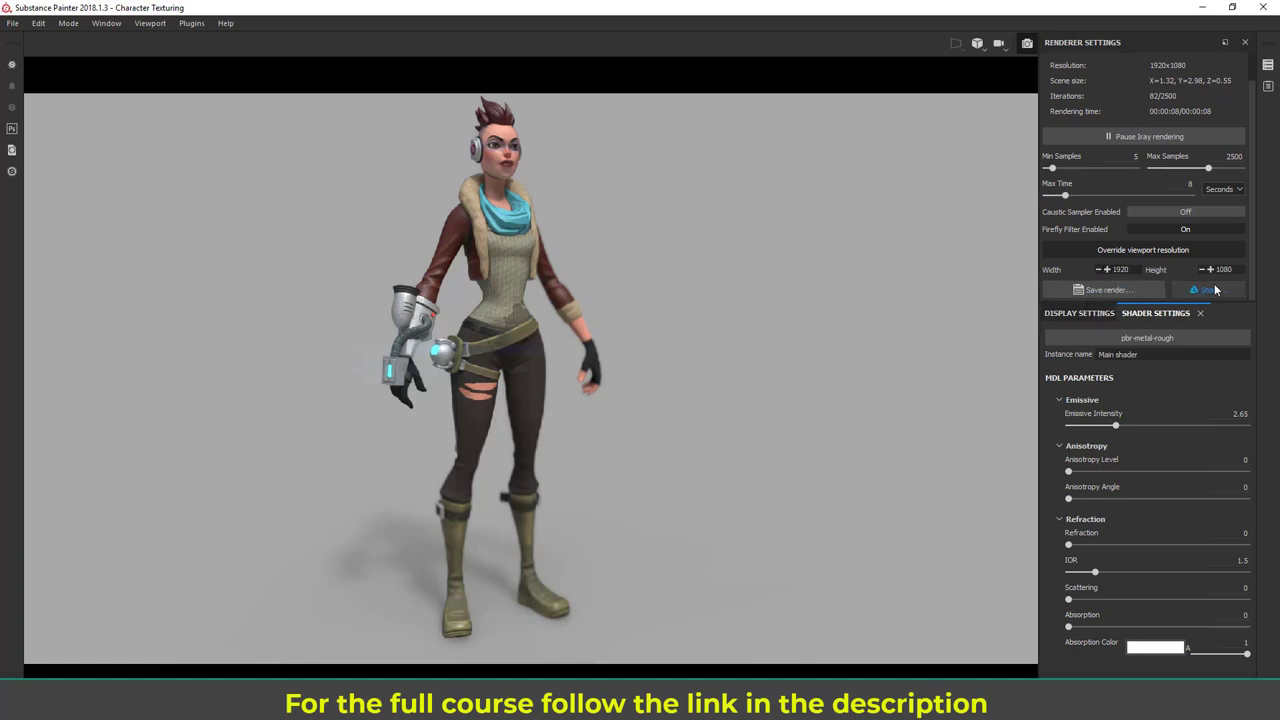
pyautogui.click(1105, 289)
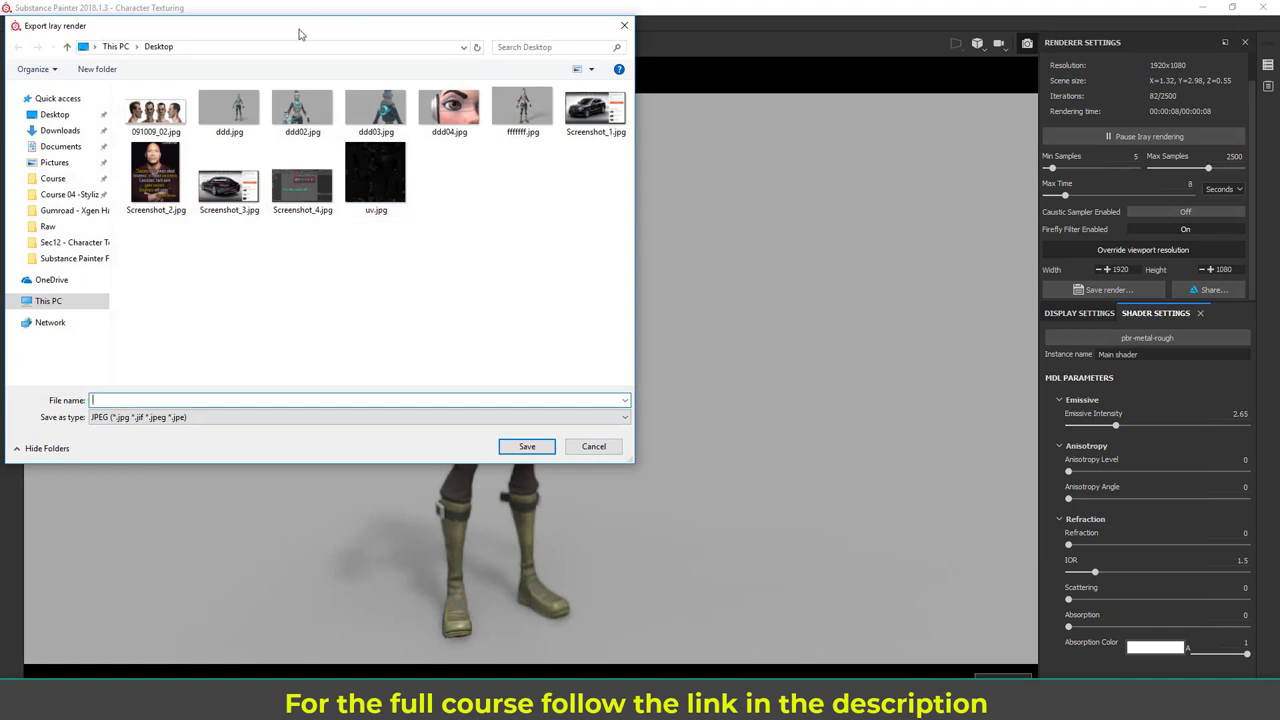
pyautogui.moveTo(300, 30); pyautogui.dragTo(512, 46)
pyautogui.click(280, 210)
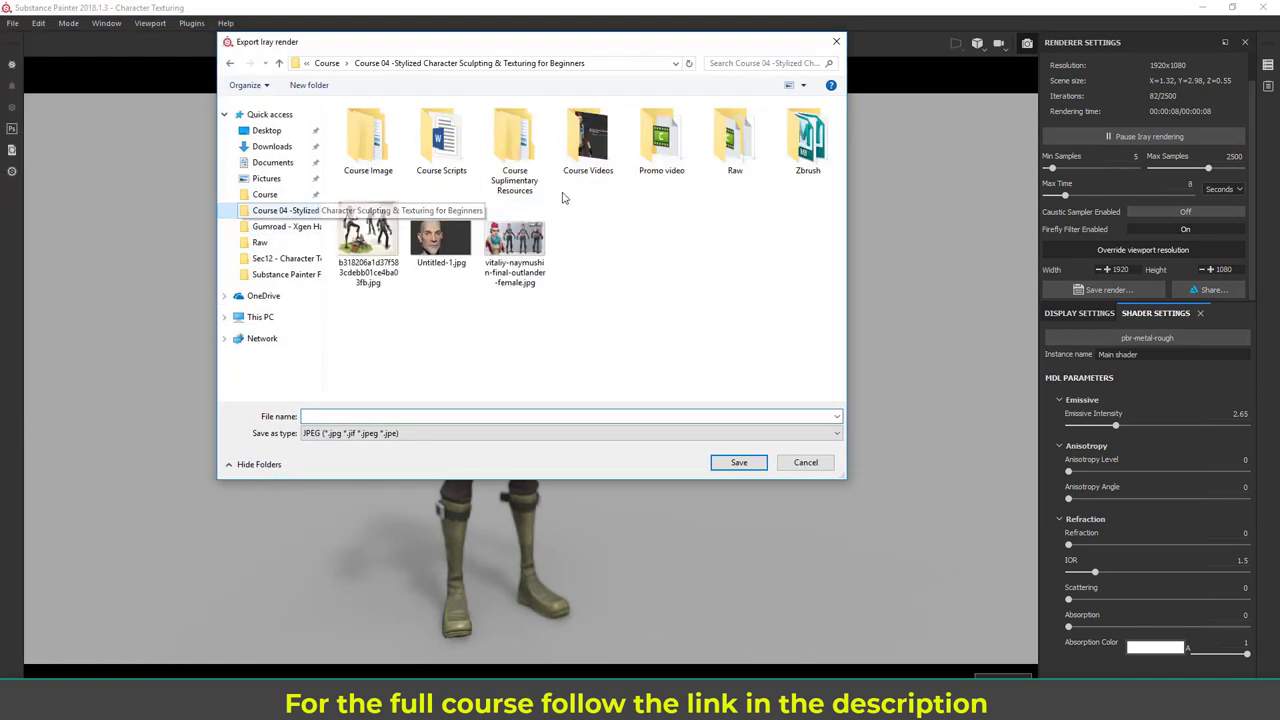
pyautogui.doubleClick(795, 160)
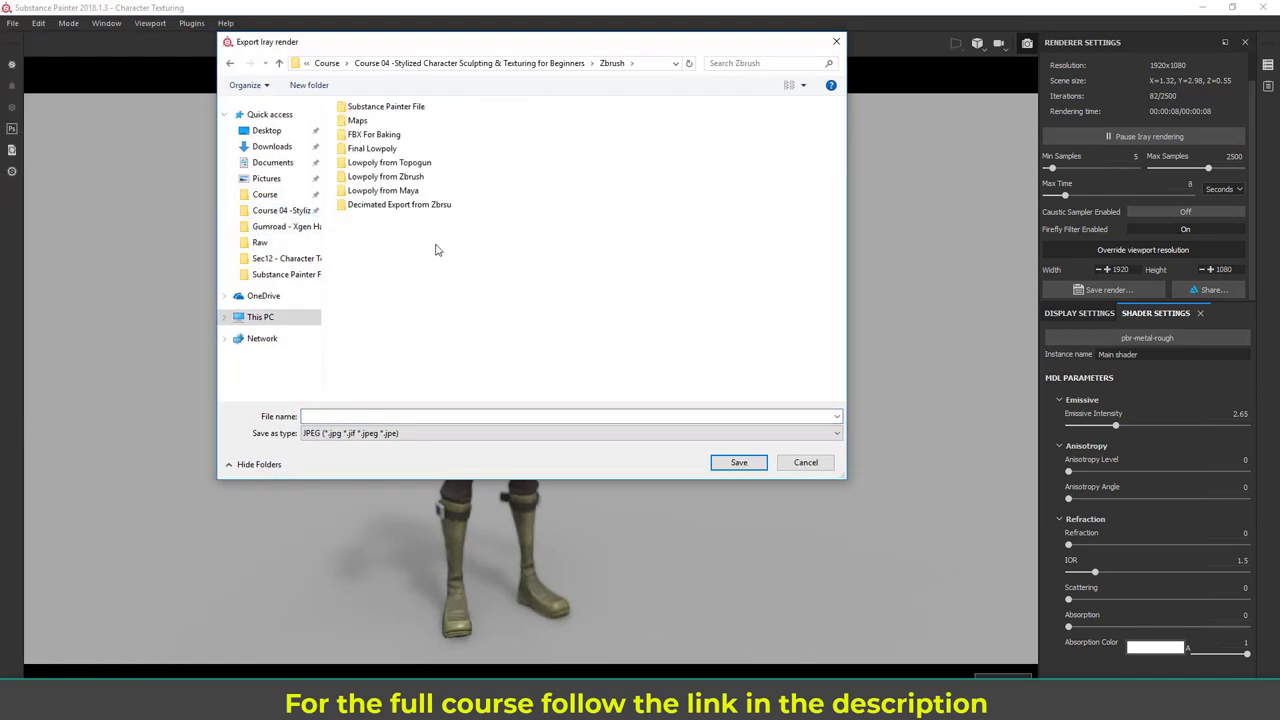
# Step: Create a folder named Final renders in the Zbrush folder and open it
pyautogui.rightClick(469, 268)
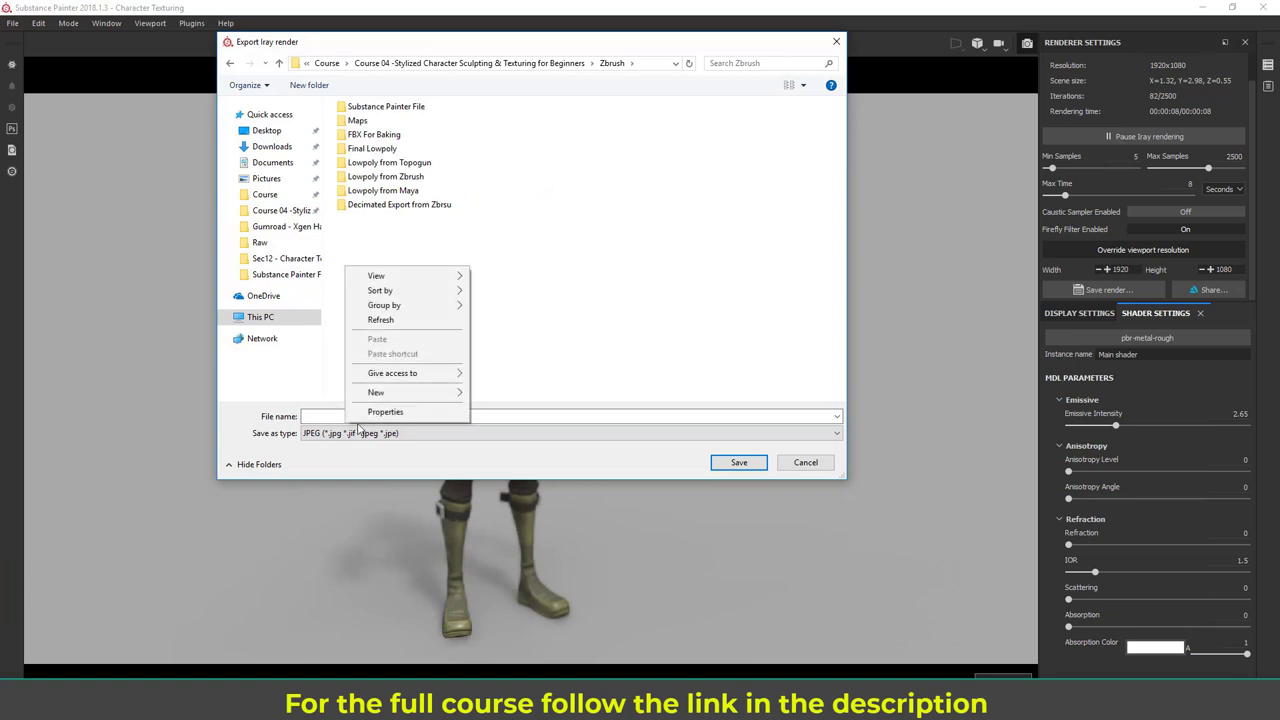
pyautogui.moveTo(386, 392)
pyautogui.click(500, 395)
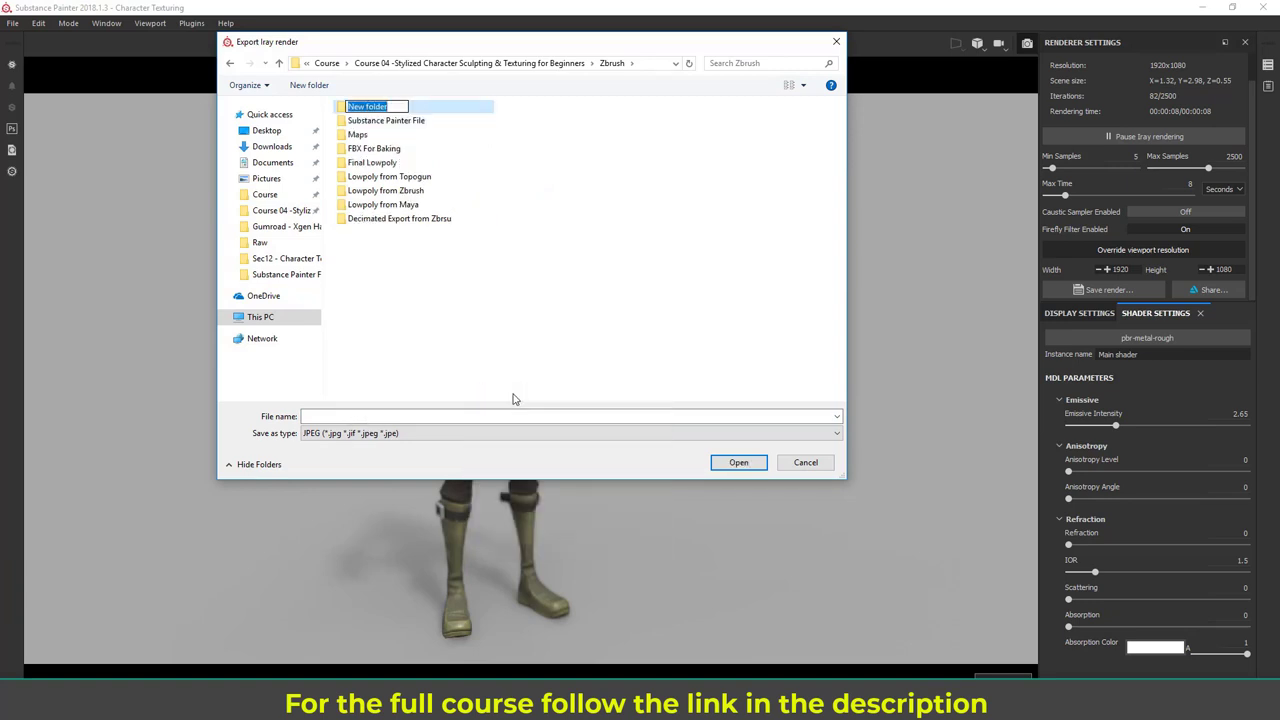
pyautogui.write('Final renders')
pyautogui.press('Return')
pyautogui.press('Return')
# Step: Save the render as the JPEG image01
pyautogui.click(391, 416)
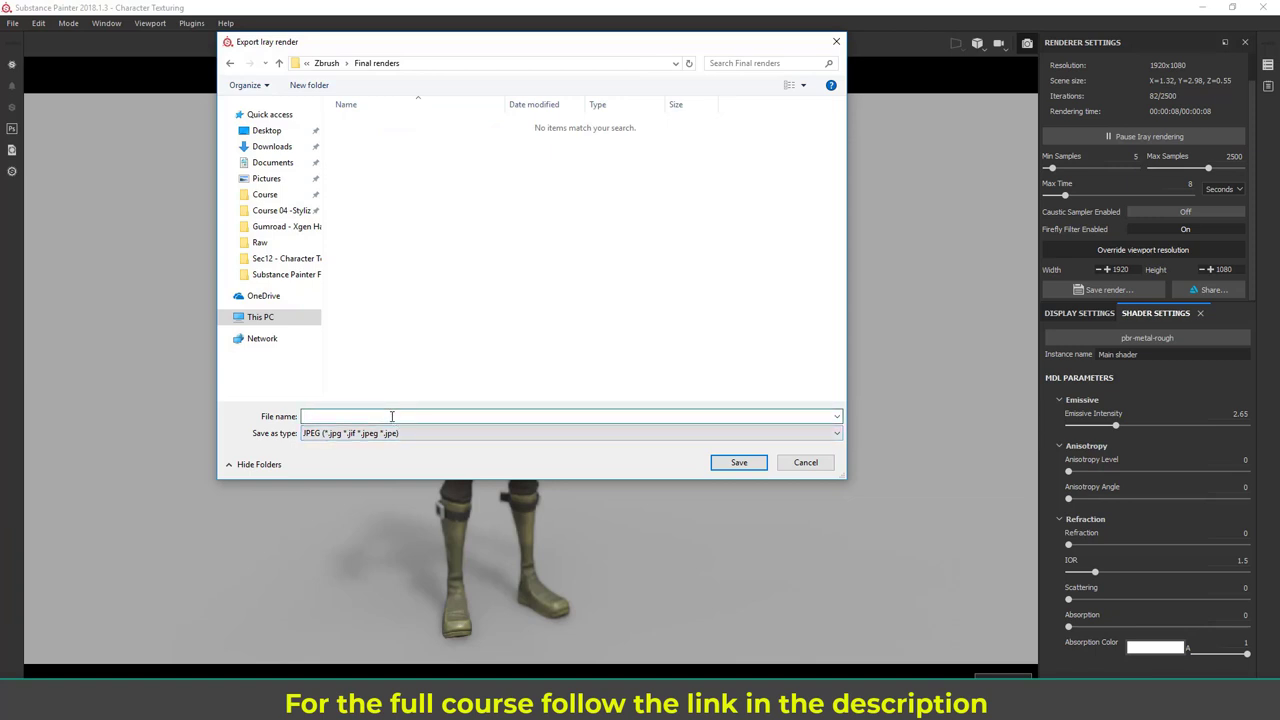
pyautogui.write('image01')
pyautogui.click(740, 462)
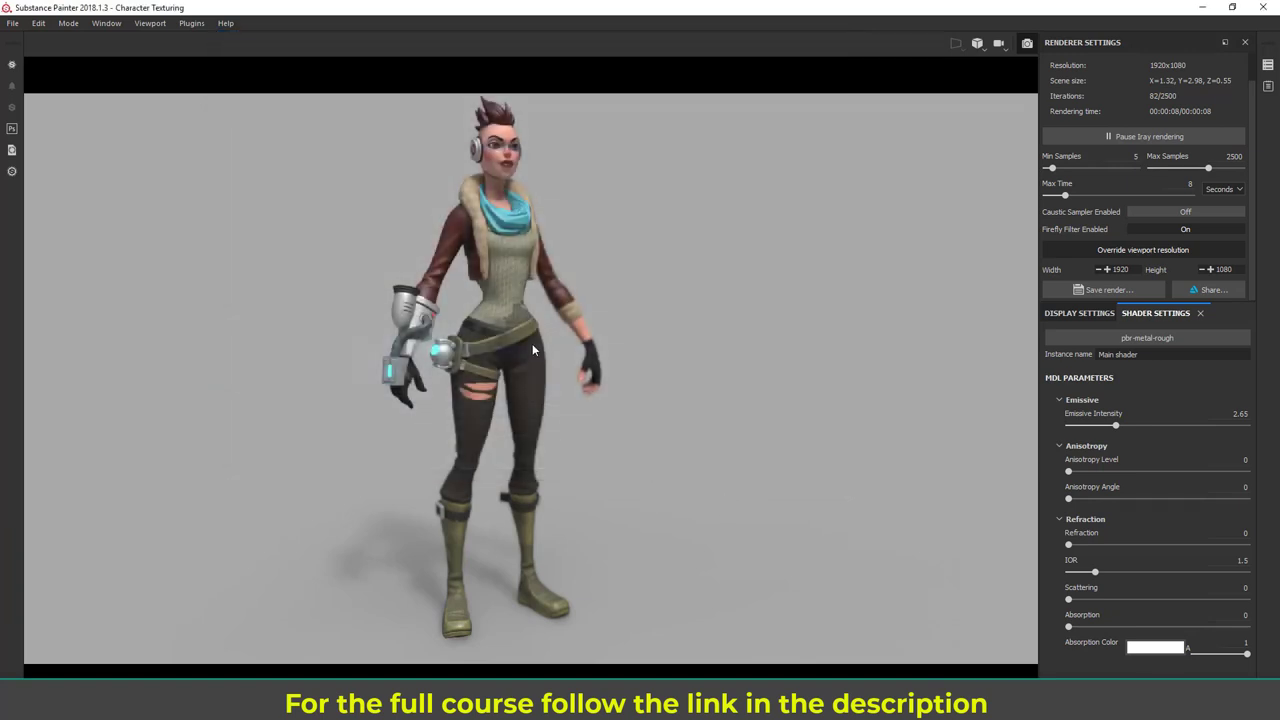
# Step: Switch to File Explorer, open image01.jpg from the Final renders folder to check it, and return to Substance Painter
pyautogui.press('super+e')
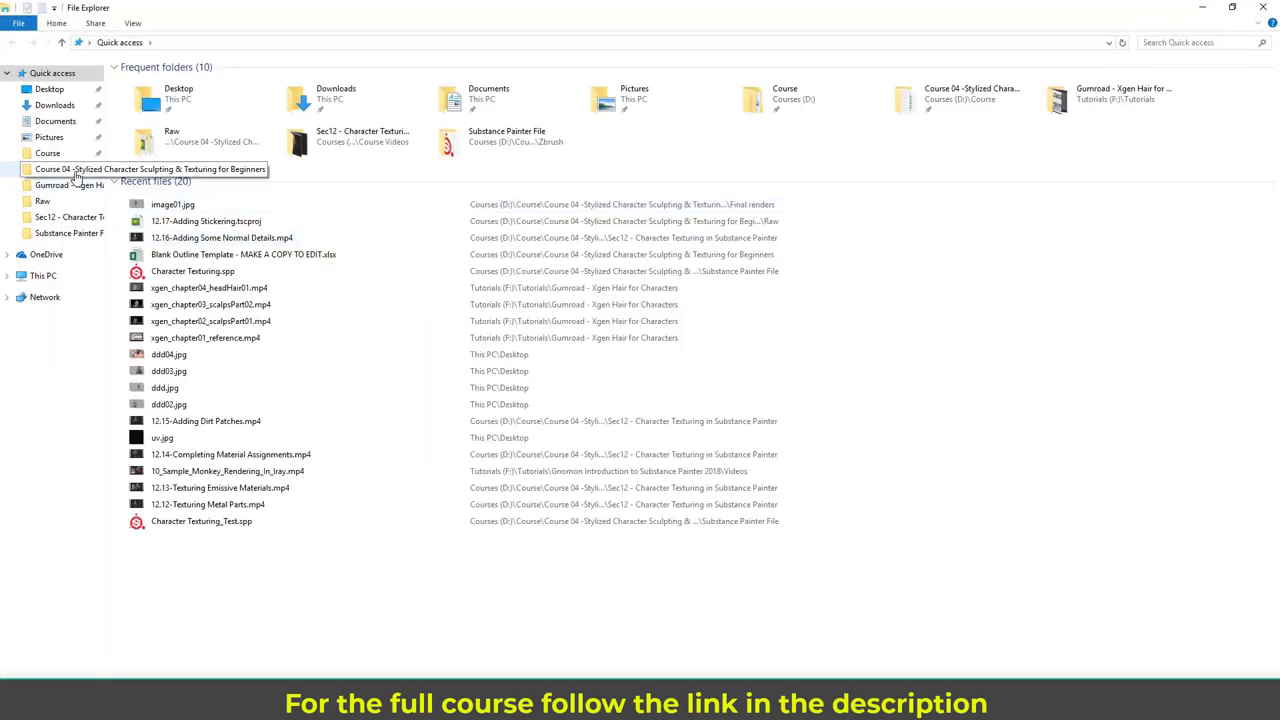
pyautogui.click(76, 171)
pyautogui.doubleClick(586, 118)
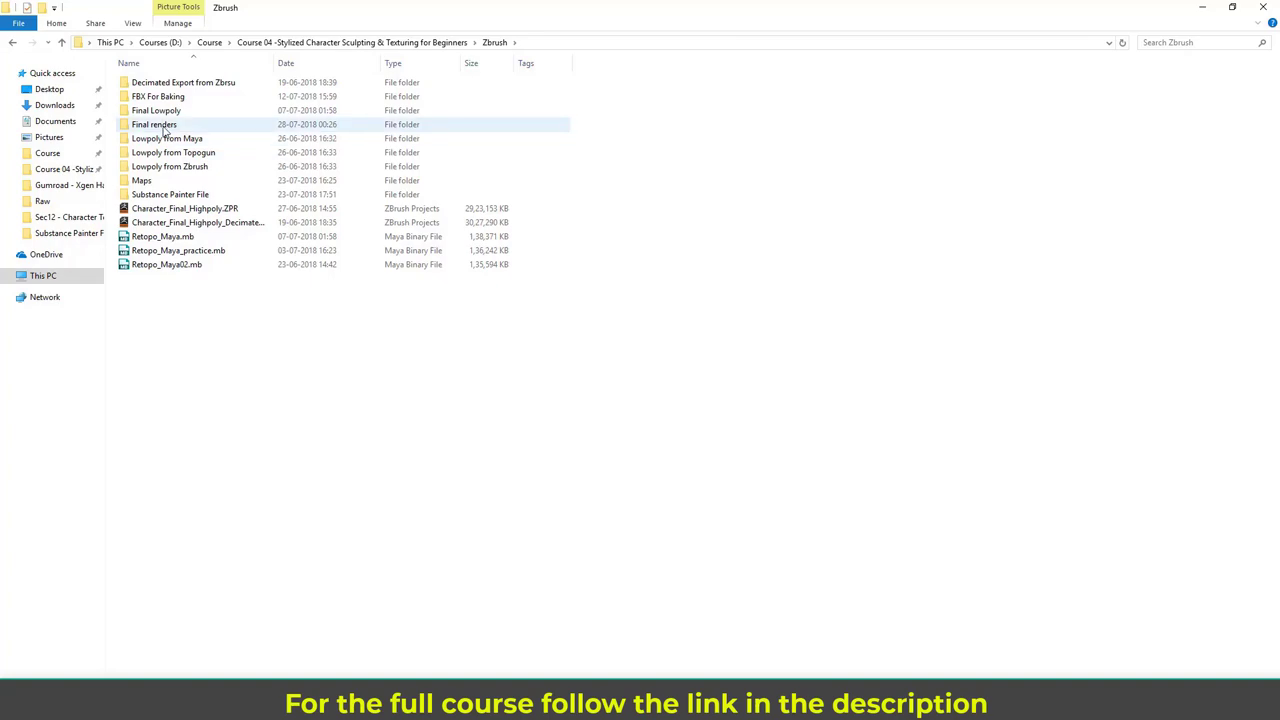
pyautogui.doubleClick(155, 125)
pyautogui.doubleClick(170, 90)
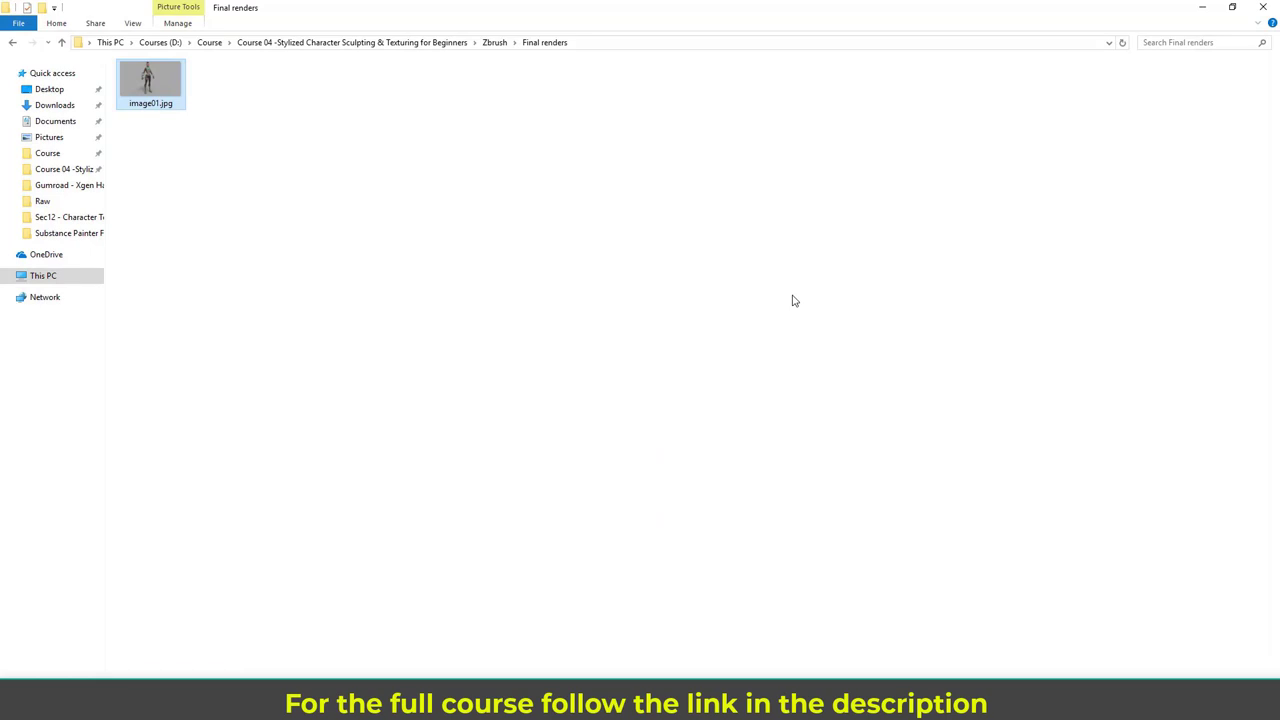
pyautogui.hotkey('alt', 'Tab')
pyautogui.click(571, 268)
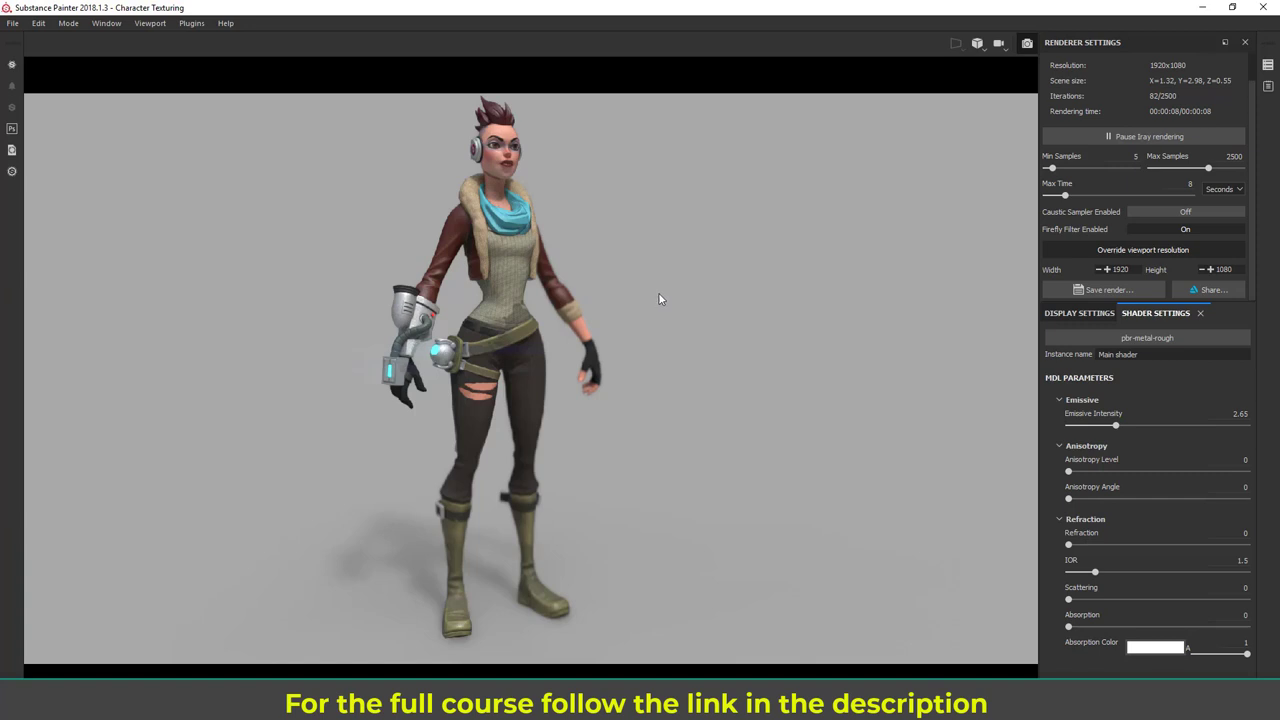
# Step: Leave Iray for the painting view, briefly preview the character's upper body in Iray, and return to painting
pyautogui.click(1027, 43)
pyautogui.keyDown('alt'); pyautogui.moveTo(575, 311); pyautogui.dragTo(743, 314); pyautogui.keyUp('alt')
pyautogui.keyDown('alt'); pyautogui.moveTo(743, 314); pyautogui.dragTo(903, 383, button='right'); pyautogui.keyUp('alt')
pyautogui.scroll(3, 686, 380)
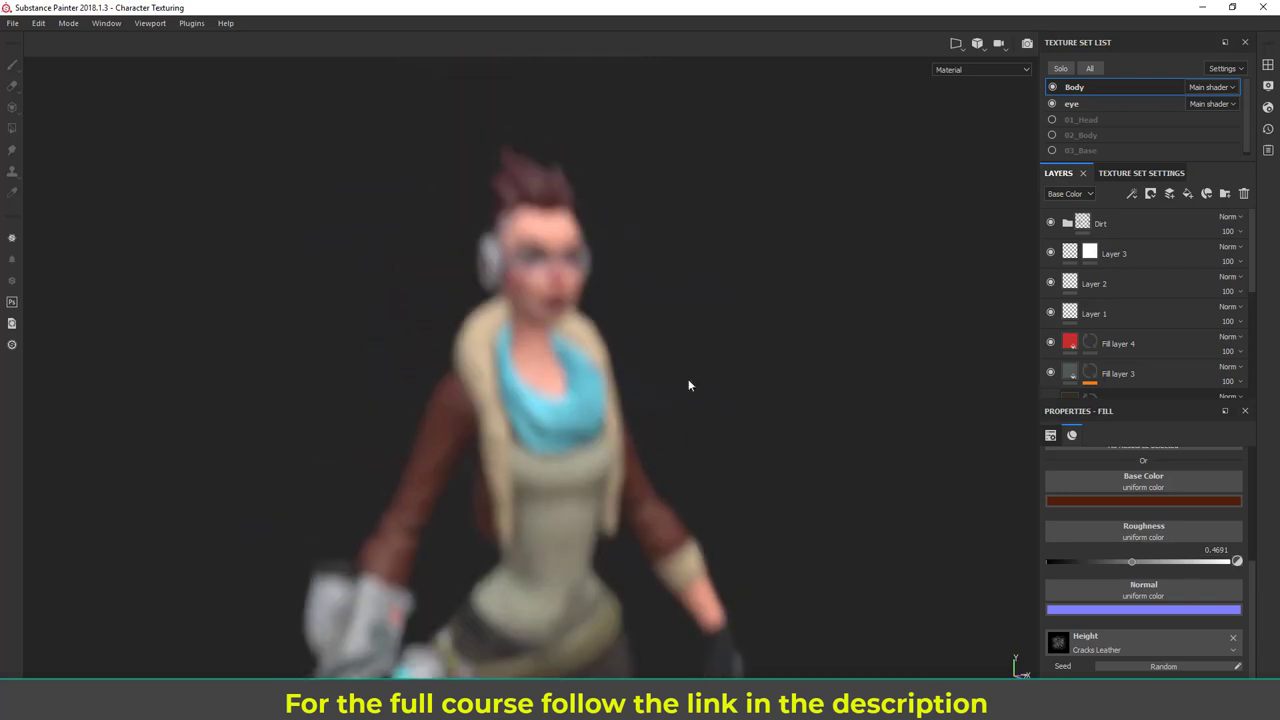
pyautogui.keyDown('alt'); pyautogui.moveTo(686, 380); pyautogui.dragTo(529, 391); pyautogui.keyUp('alt')
pyautogui.scroll(-3, 529, 391)
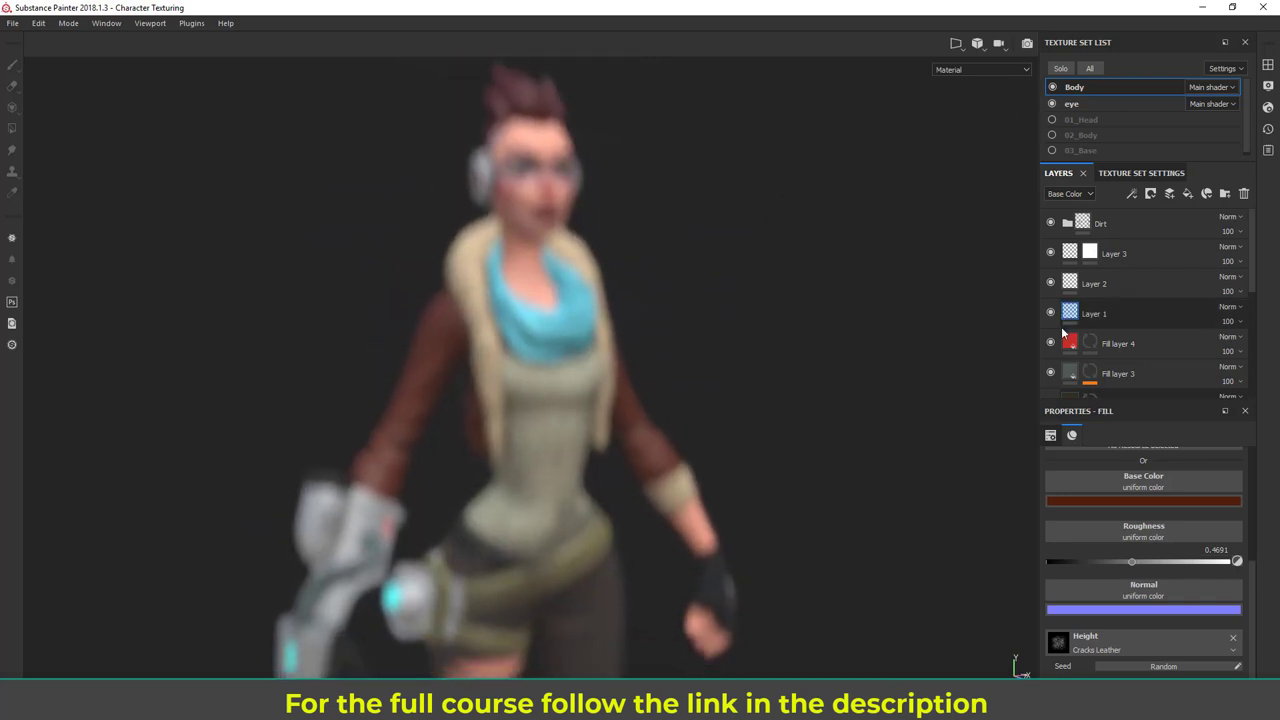
pyautogui.click(1027, 44)
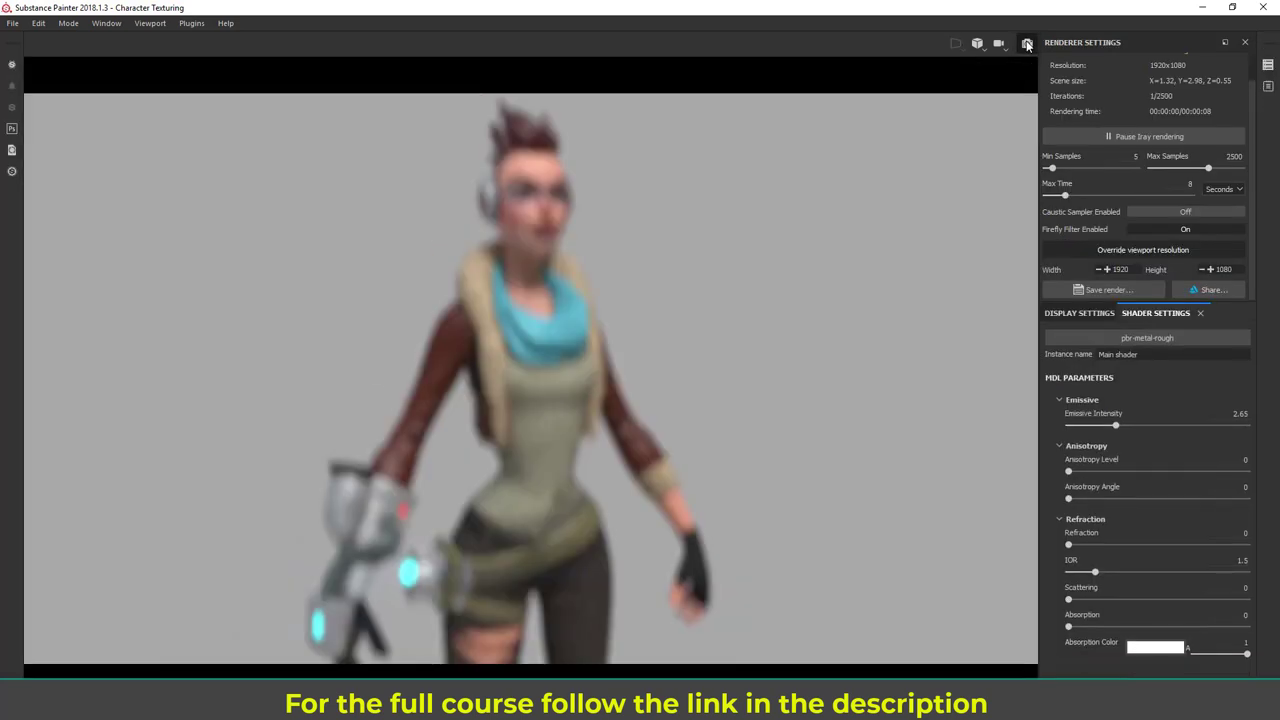
pyautogui.click(1027, 44)
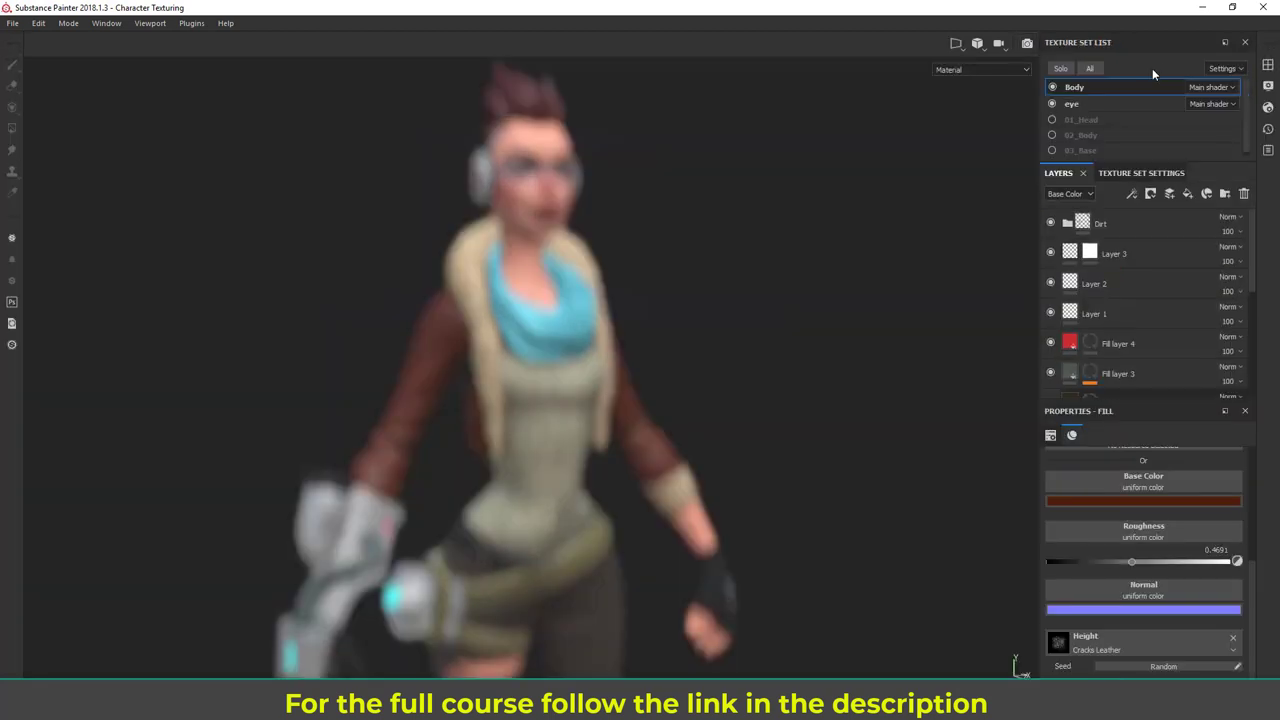
# Step: Set the camera's aperture to 0 to remove the depth-of-field blur in the painting view
pyautogui.click(1268, 86)
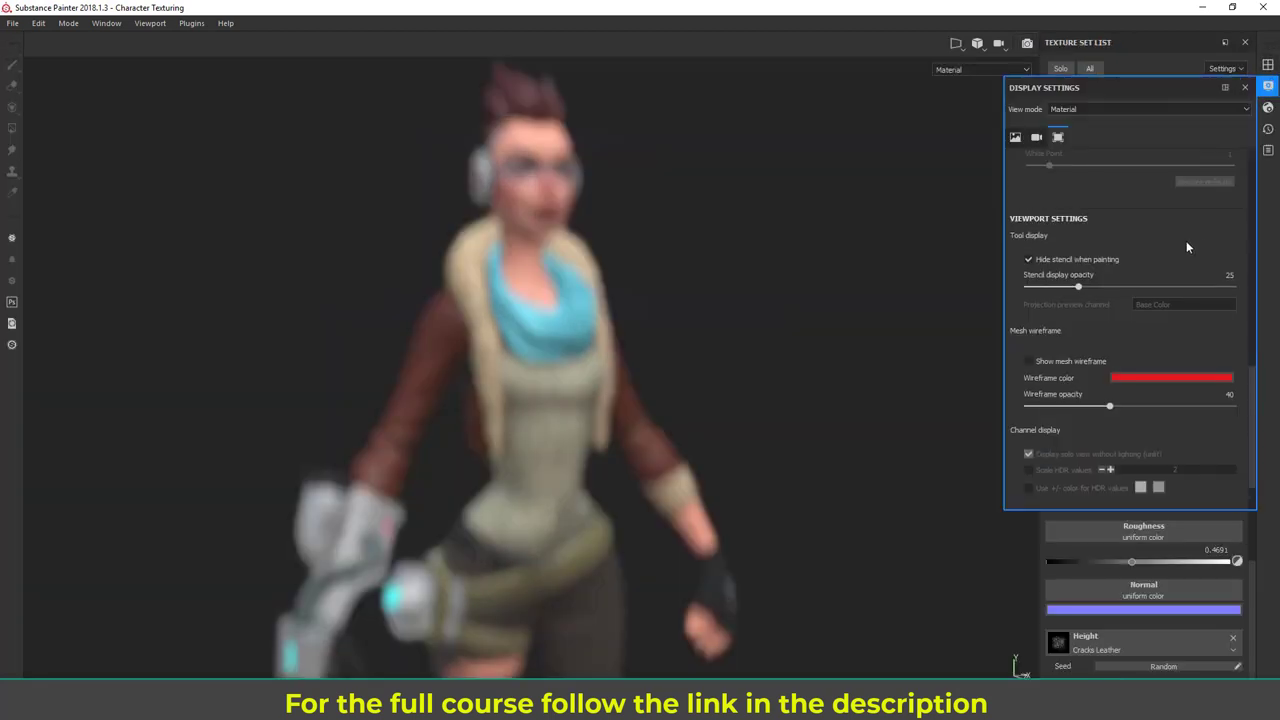
pyautogui.click(1037, 140)
pyautogui.moveTo(1048, 267); pyautogui.dragTo(908, 263)
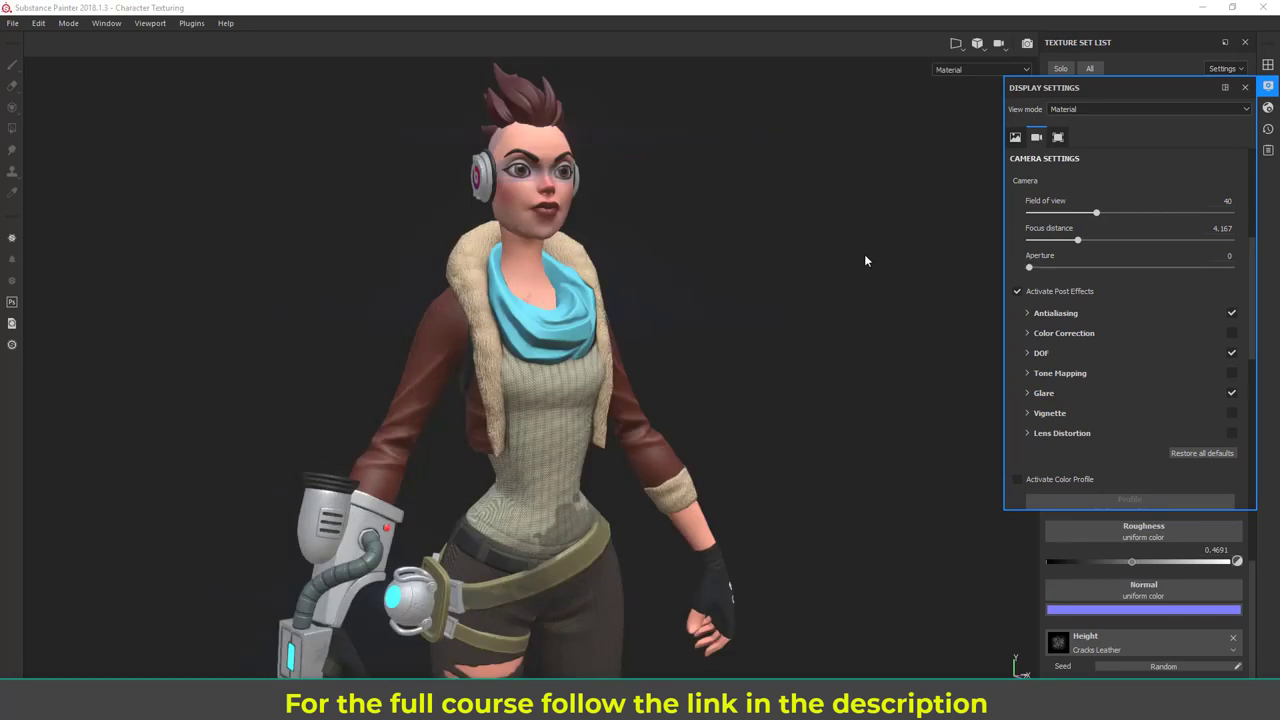
pyautogui.click(1268, 86)
# Step: Add a fill layer above the Dirt folder in the Body texture set
pyautogui.keyDown('alt'); pyautogui.moveTo(716, 343); pyautogui.dragTo(522, 335); pyautogui.keyUp('alt')
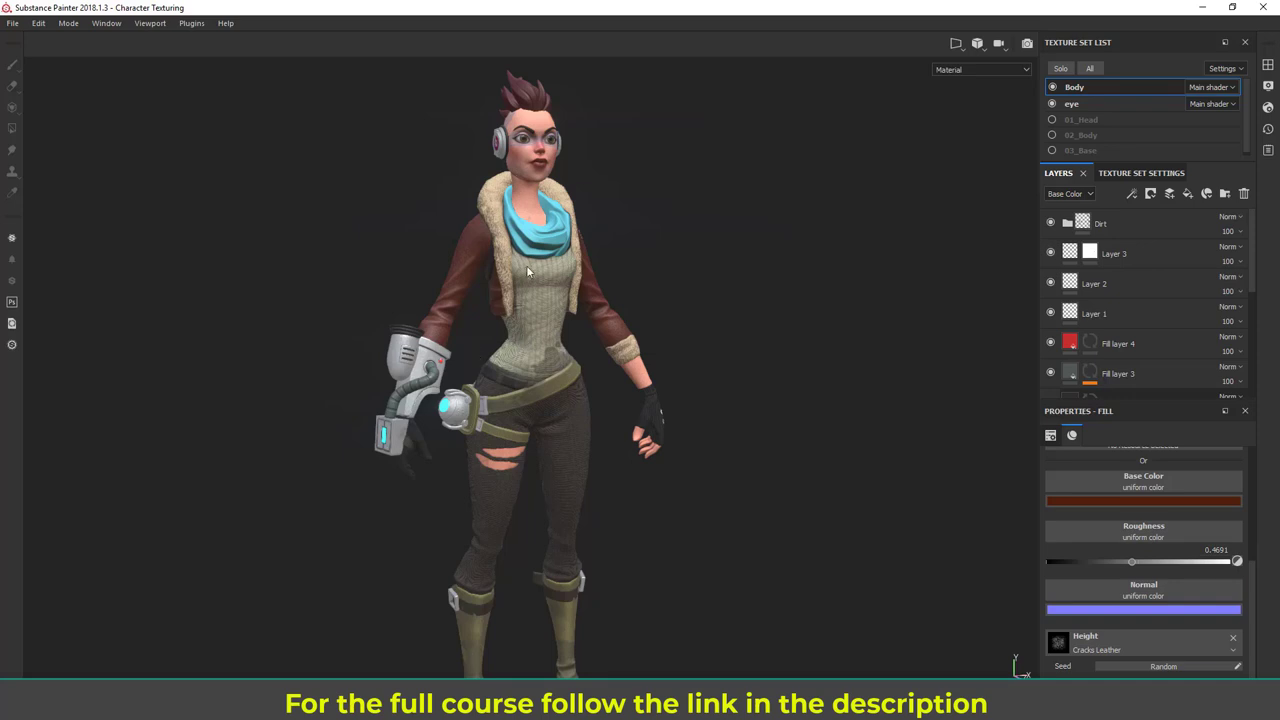
pyautogui.keyDown('alt'); pyautogui.moveTo(726, 441); pyautogui.dragTo(557, 291); pyautogui.keyUp('alt')
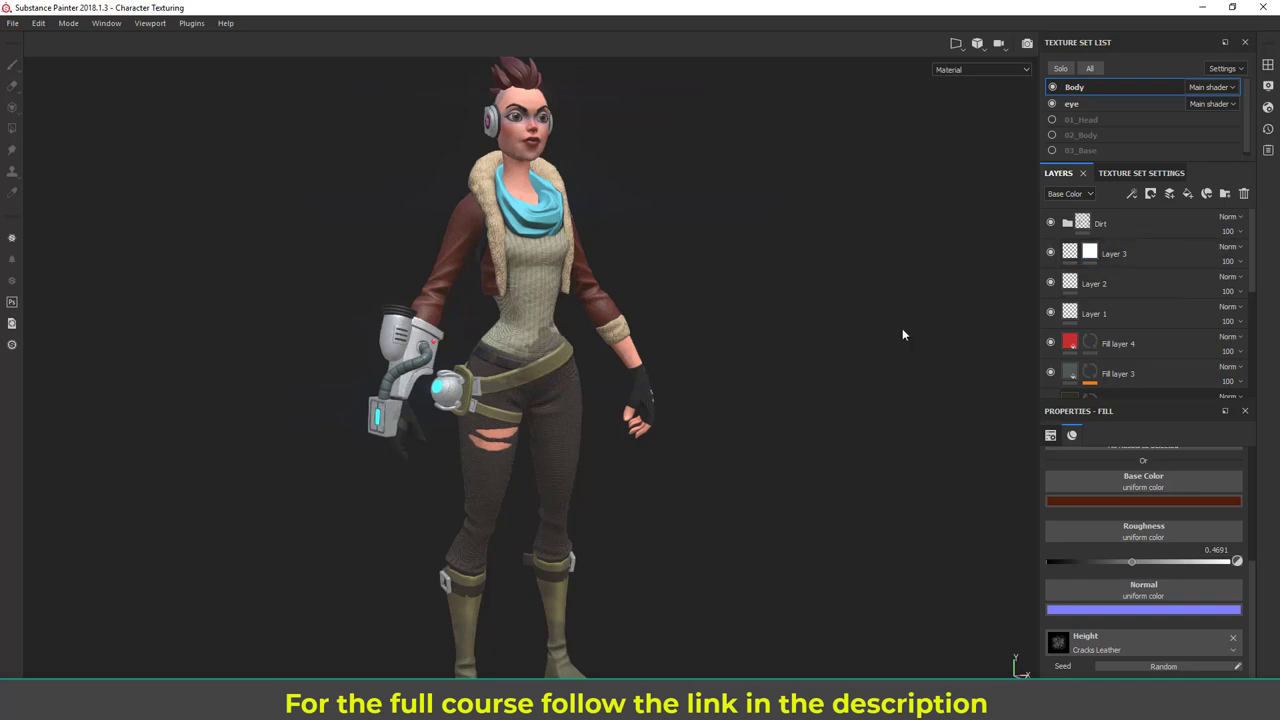
pyautogui.doubleClick(1130, 255)
pyautogui.click(1155, 255)
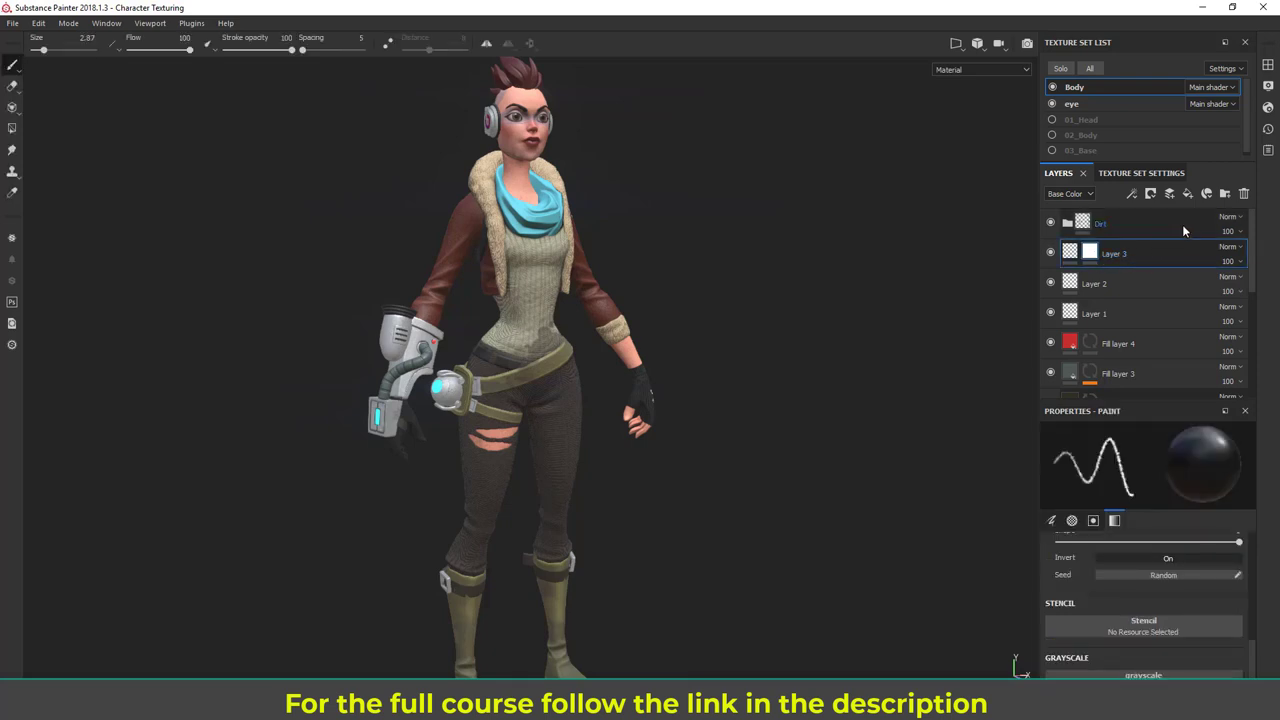
pyautogui.click(1135, 234)
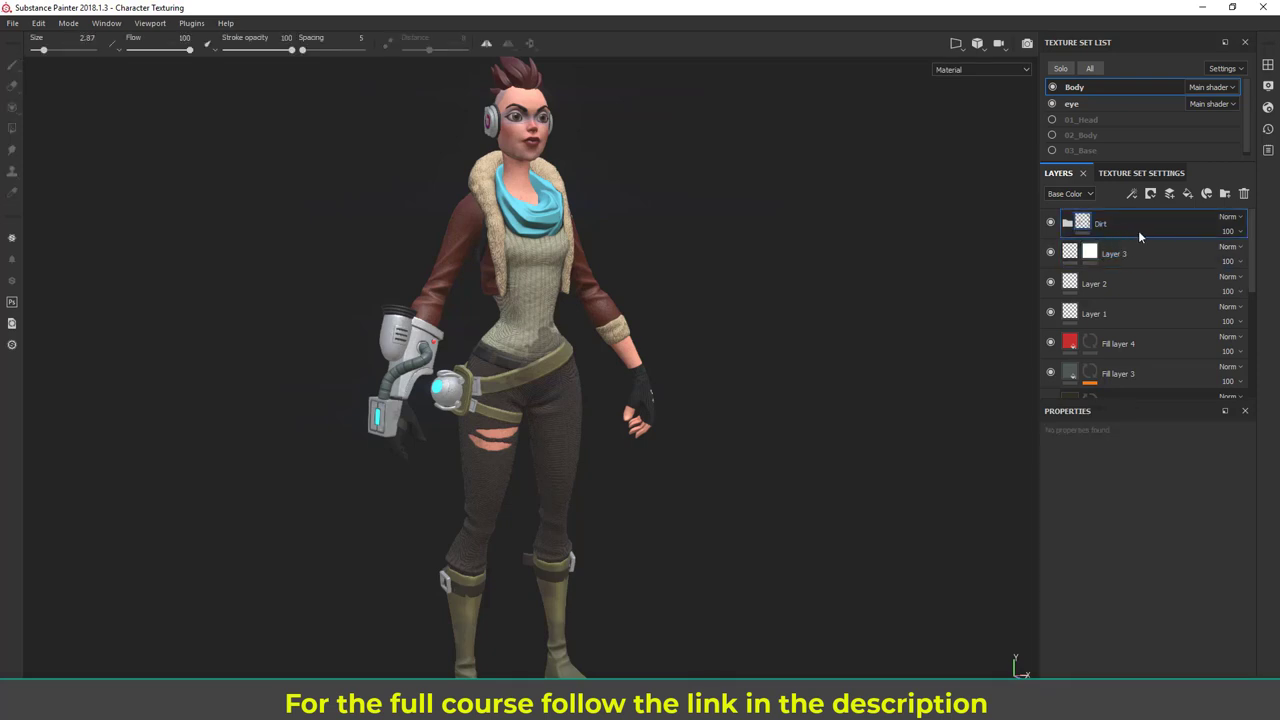
pyautogui.click(1188, 196)
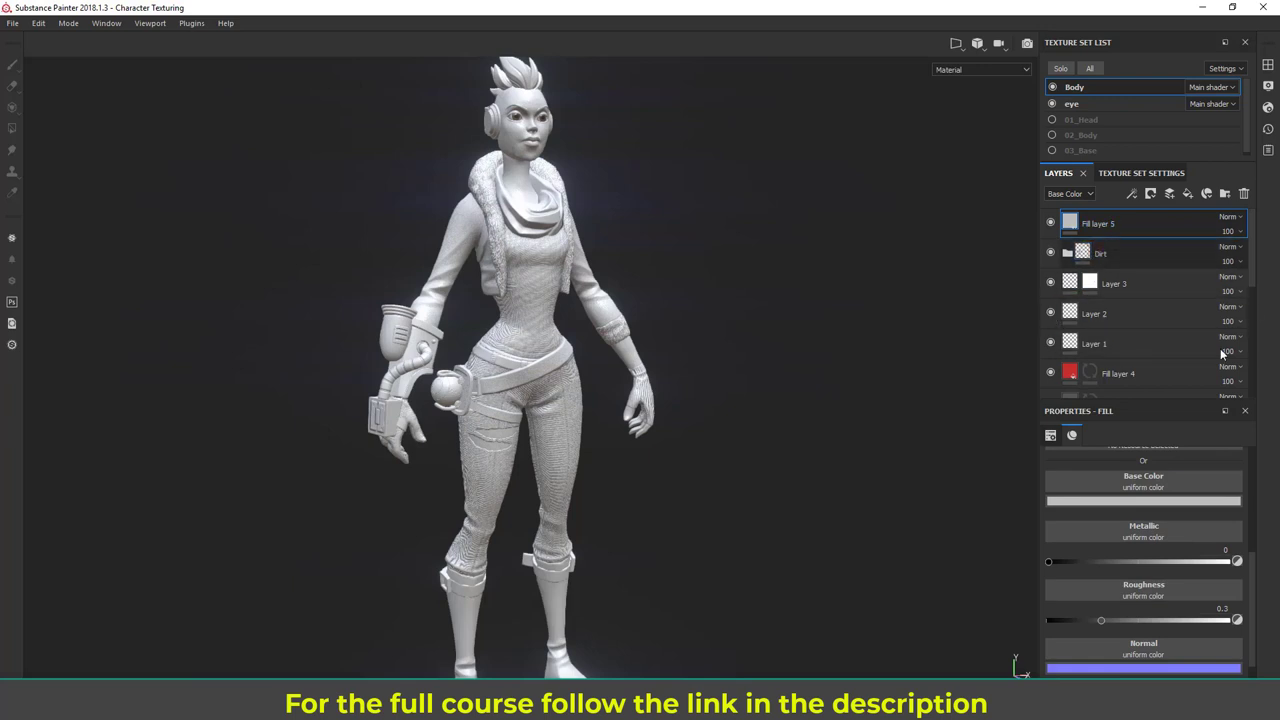
# Step: Rename the new fill layer as wireframe
pyautogui.doubleClick(1109, 224)
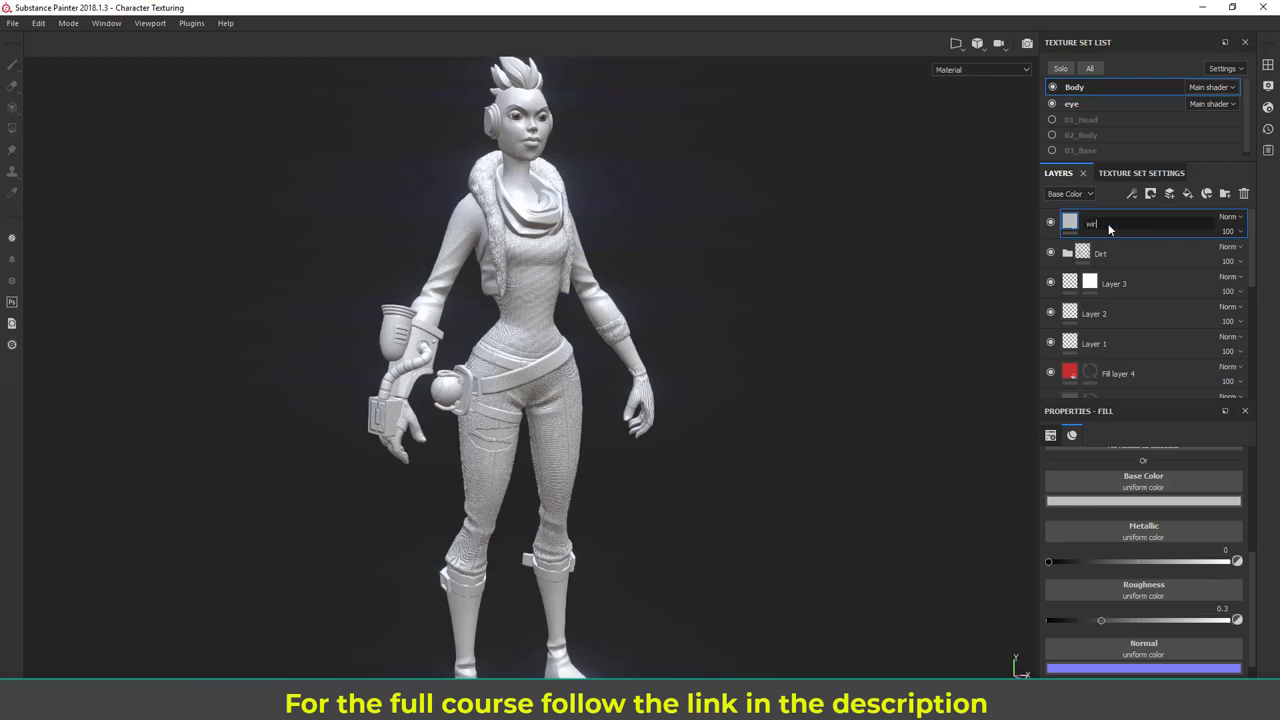
pyautogui.write('wireframe')
pyautogui.press('Return')
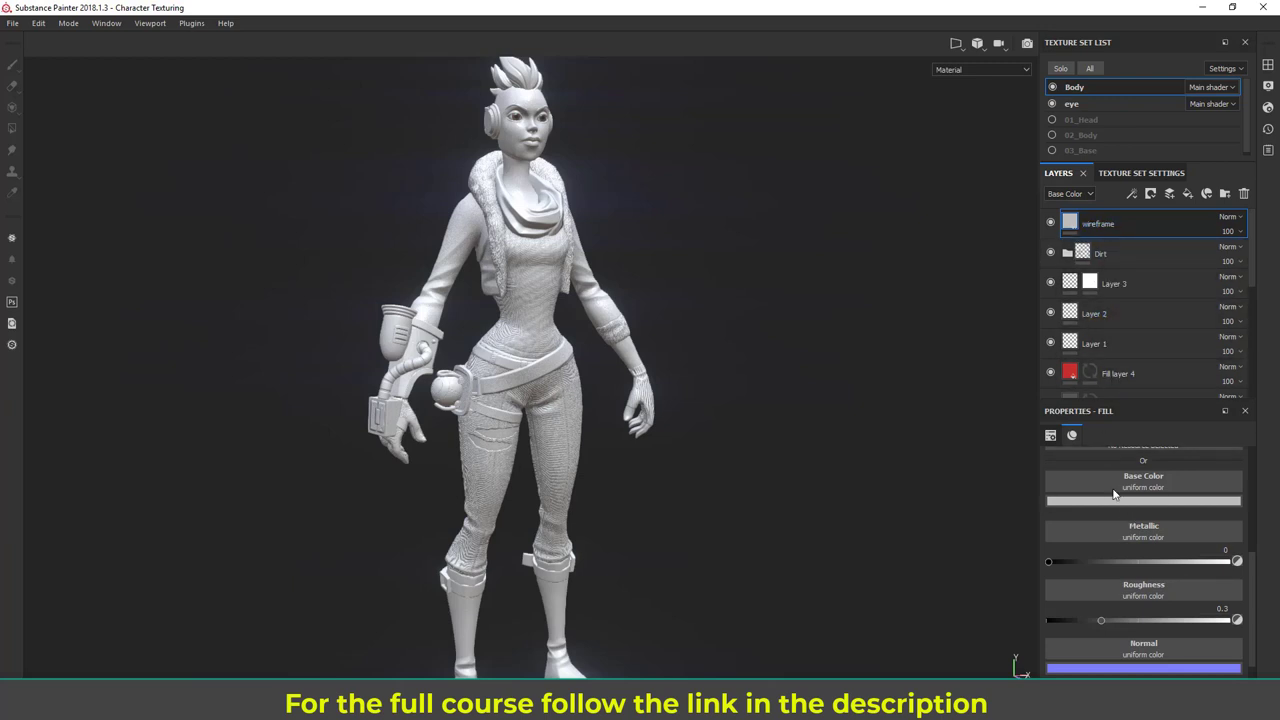
# Step: Disable the color, metal, rough, nrm and height channels of the wireframe layer, leaving only emissive on
pyautogui.scroll(2, 1112, 520)
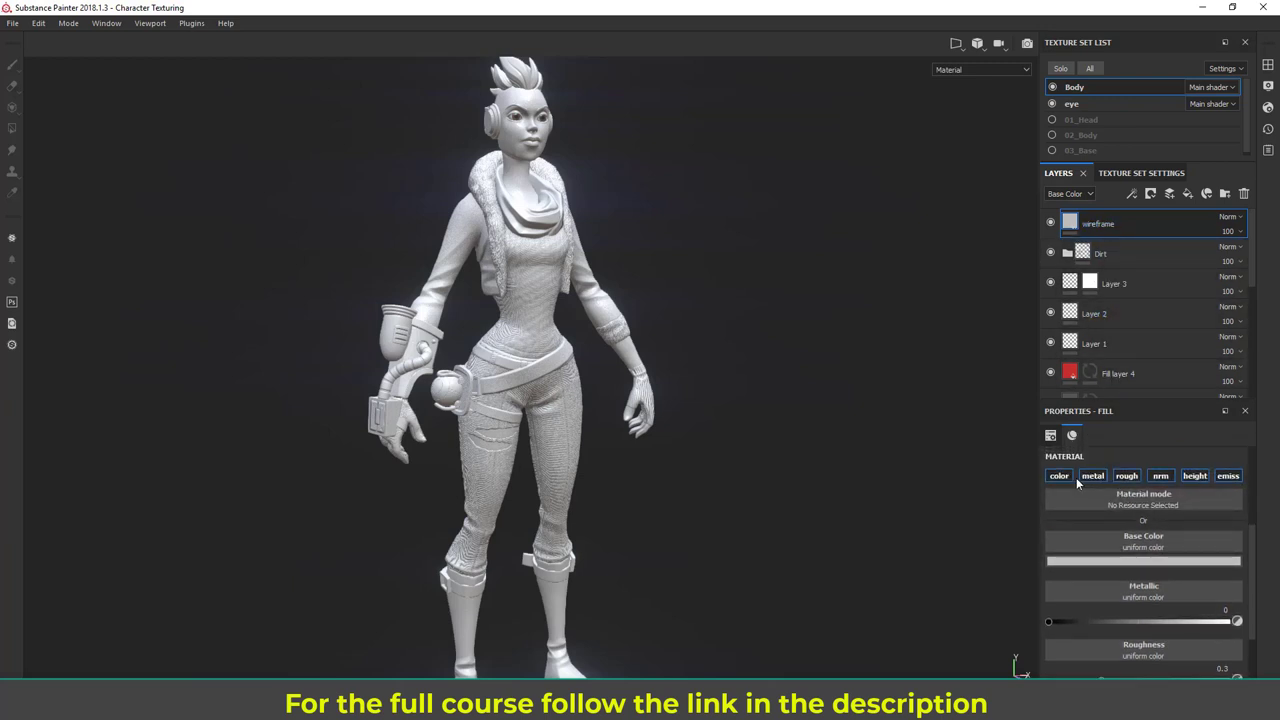
pyautogui.click(1059, 476)
pyautogui.click(1092, 476)
pyautogui.click(1126, 476)
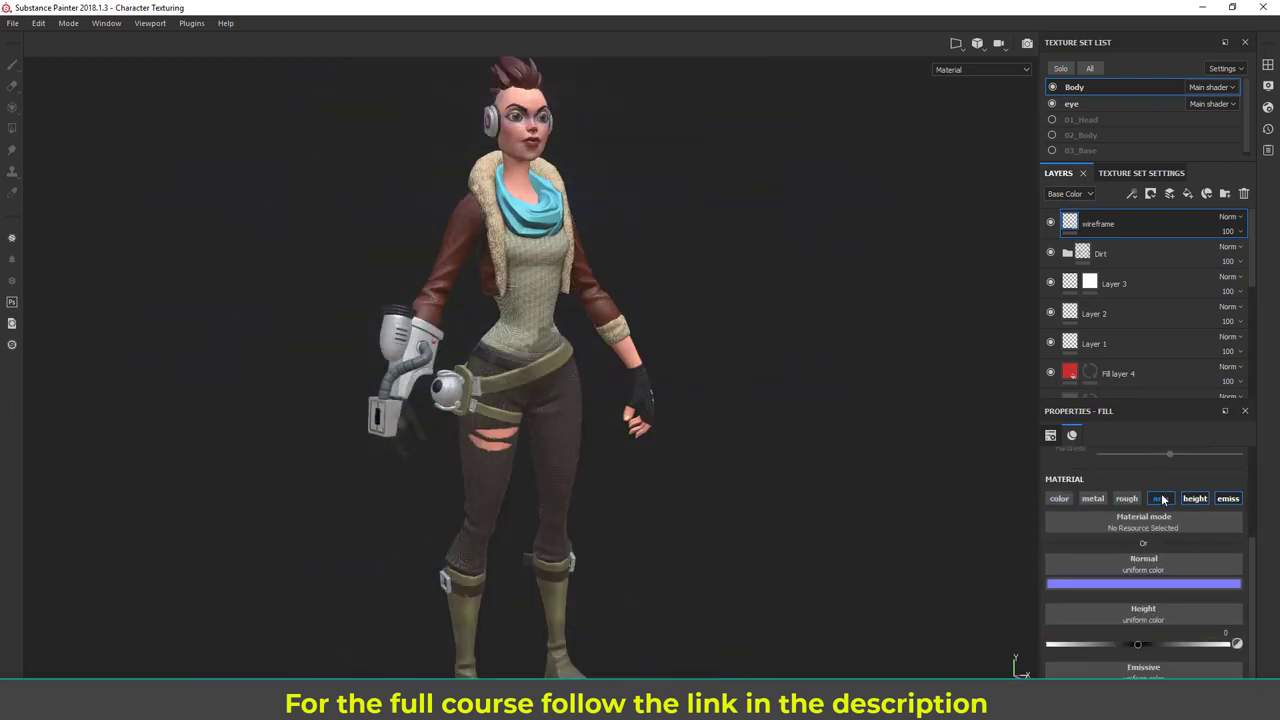
pyautogui.click(1160, 498)
pyautogui.click(1196, 522)
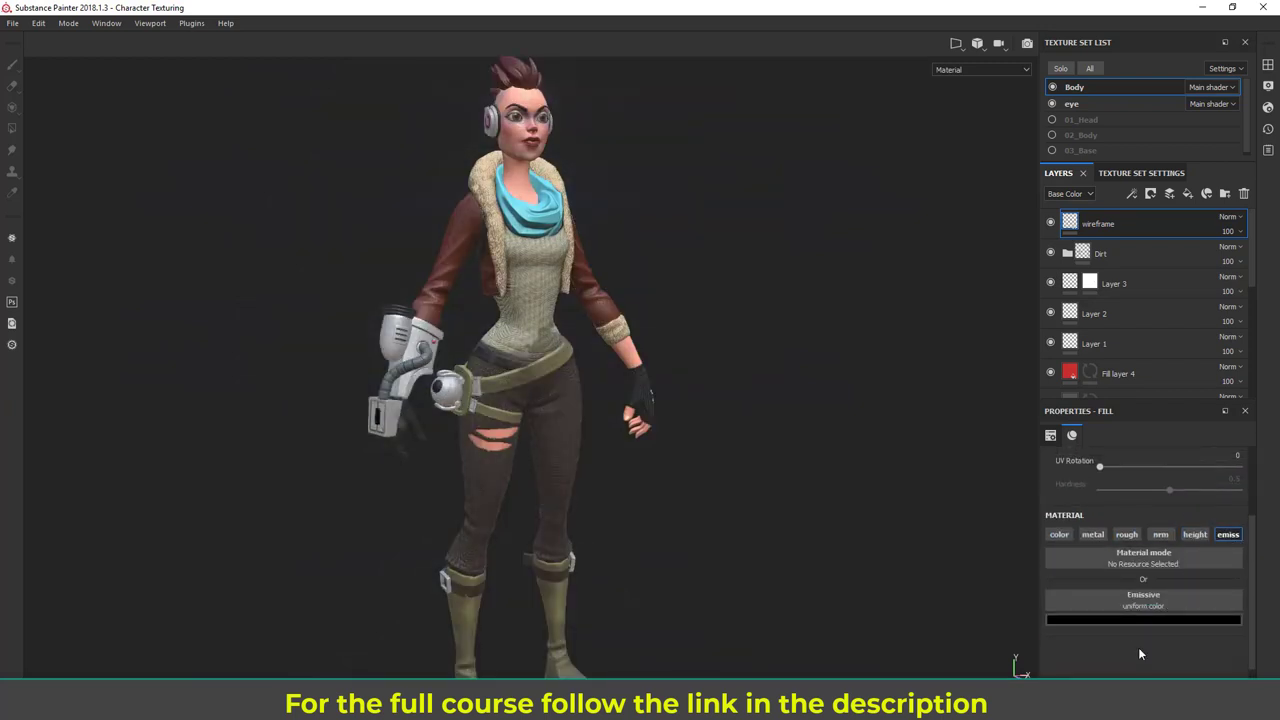
# Step: Set the wireframe layer's emissive color to a medium blue with R 0.001, G 0.196, B 0.407
pyautogui.click(1140, 619)
pyautogui.click(1170, 504)
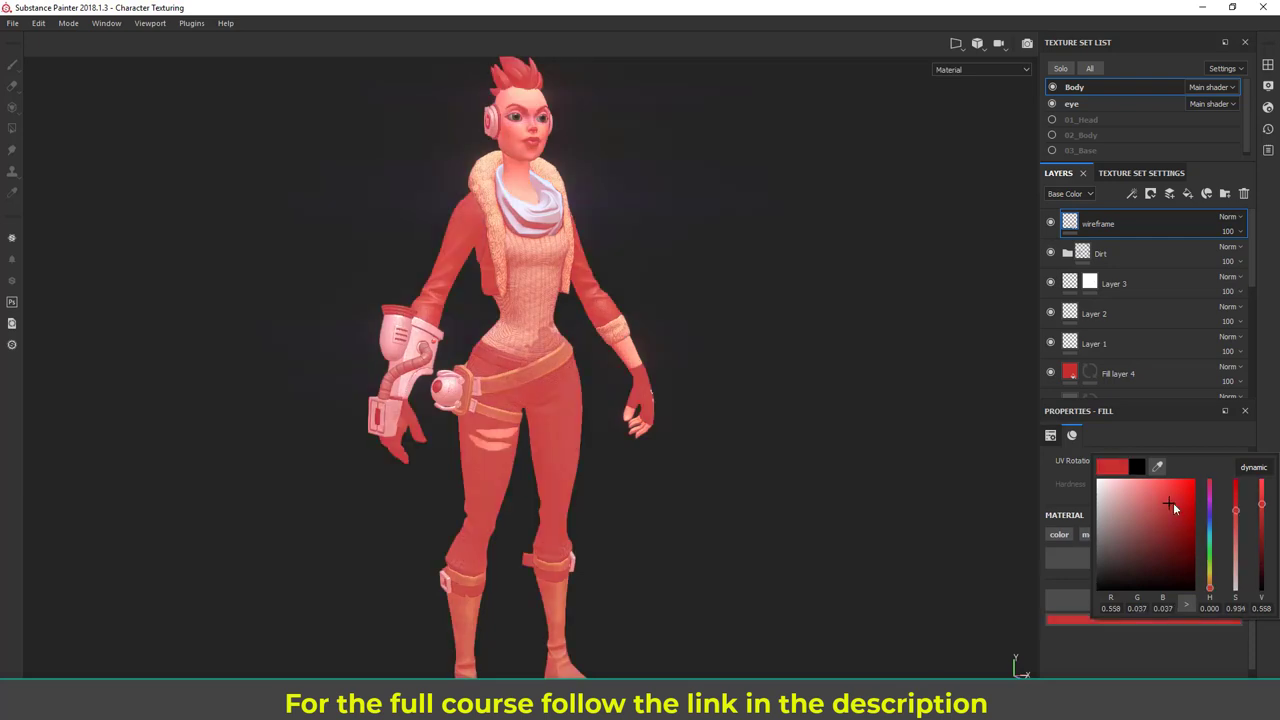
pyautogui.click(1186, 500)
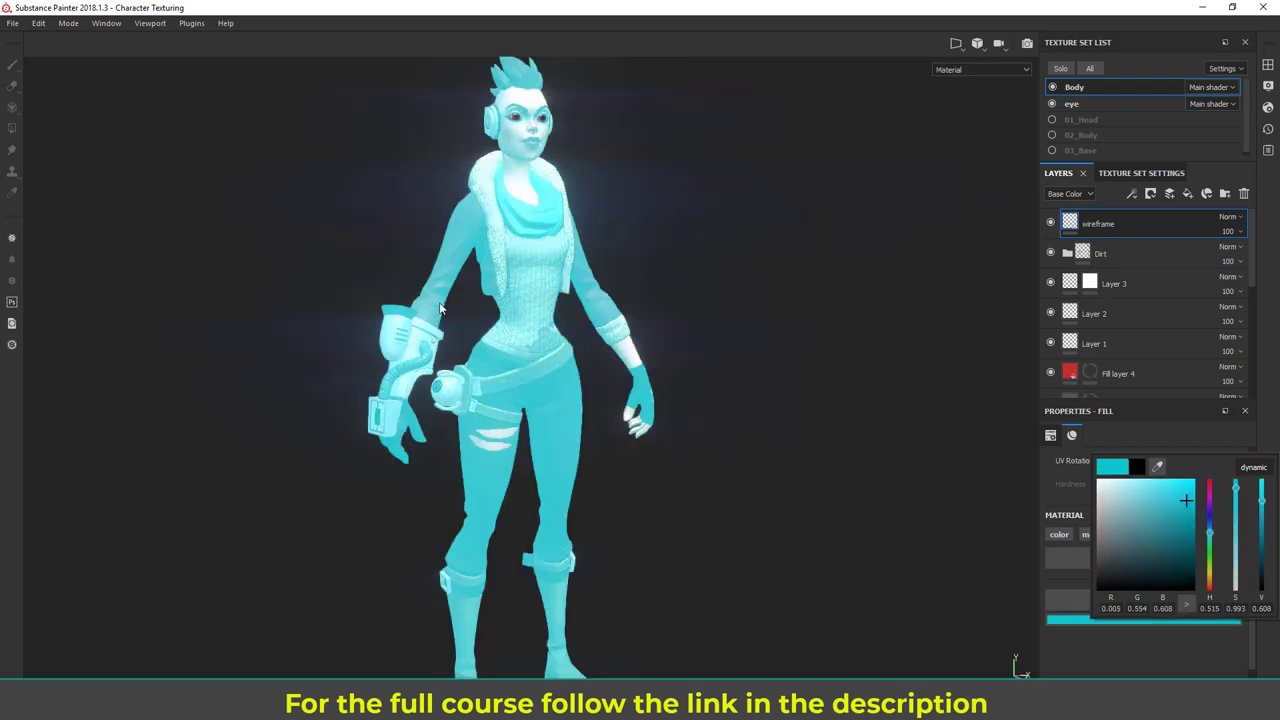
pyautogui.click(1191, 515)
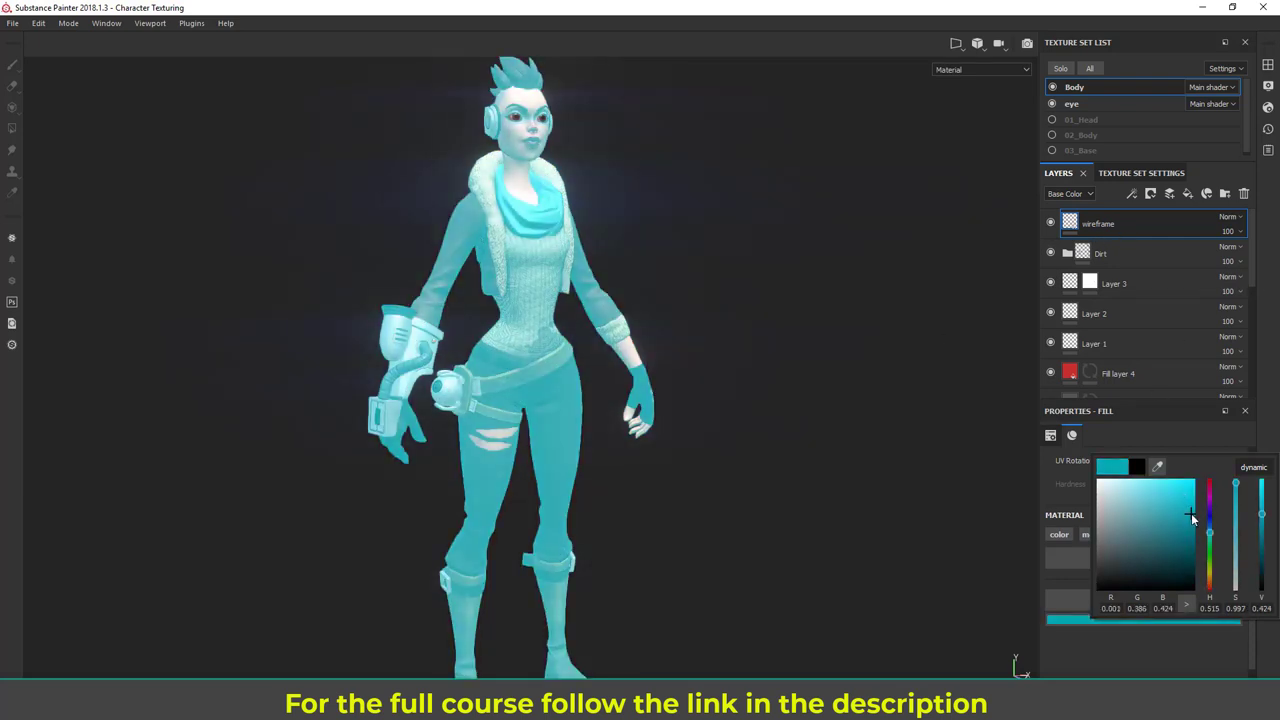
pyautogui.click(1209, 528)
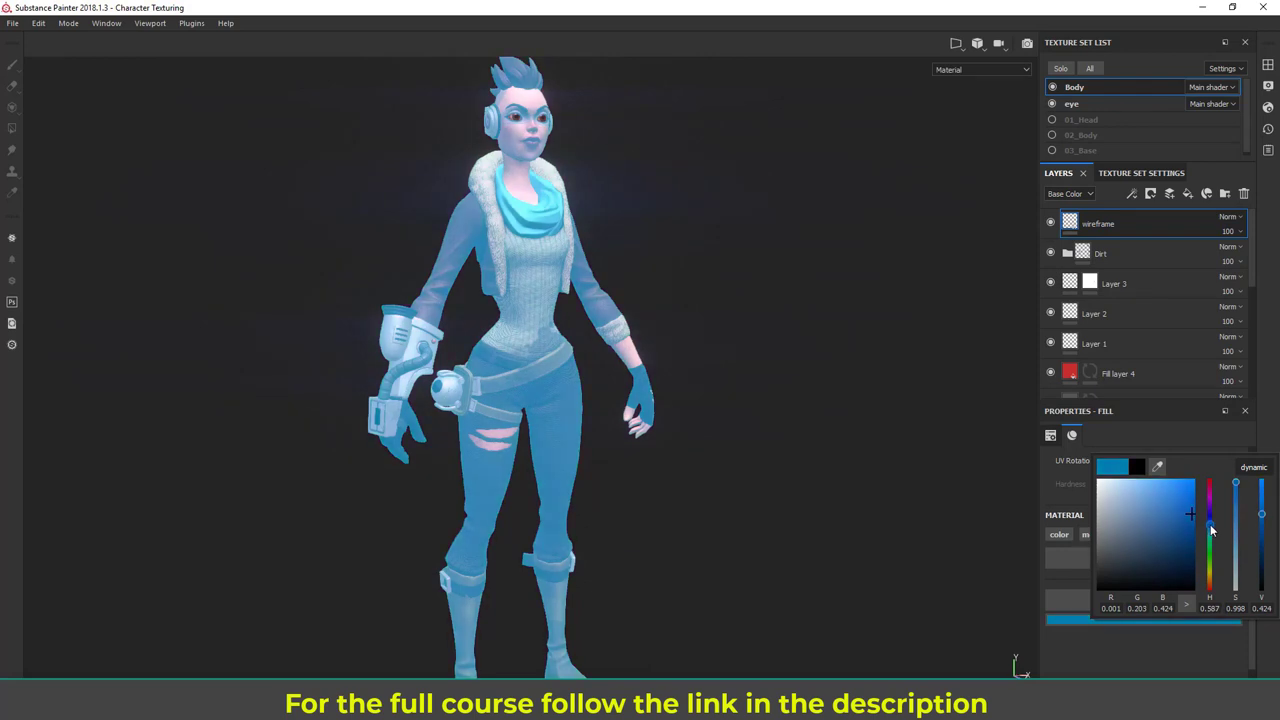
pyautogui.click(1192, 517)
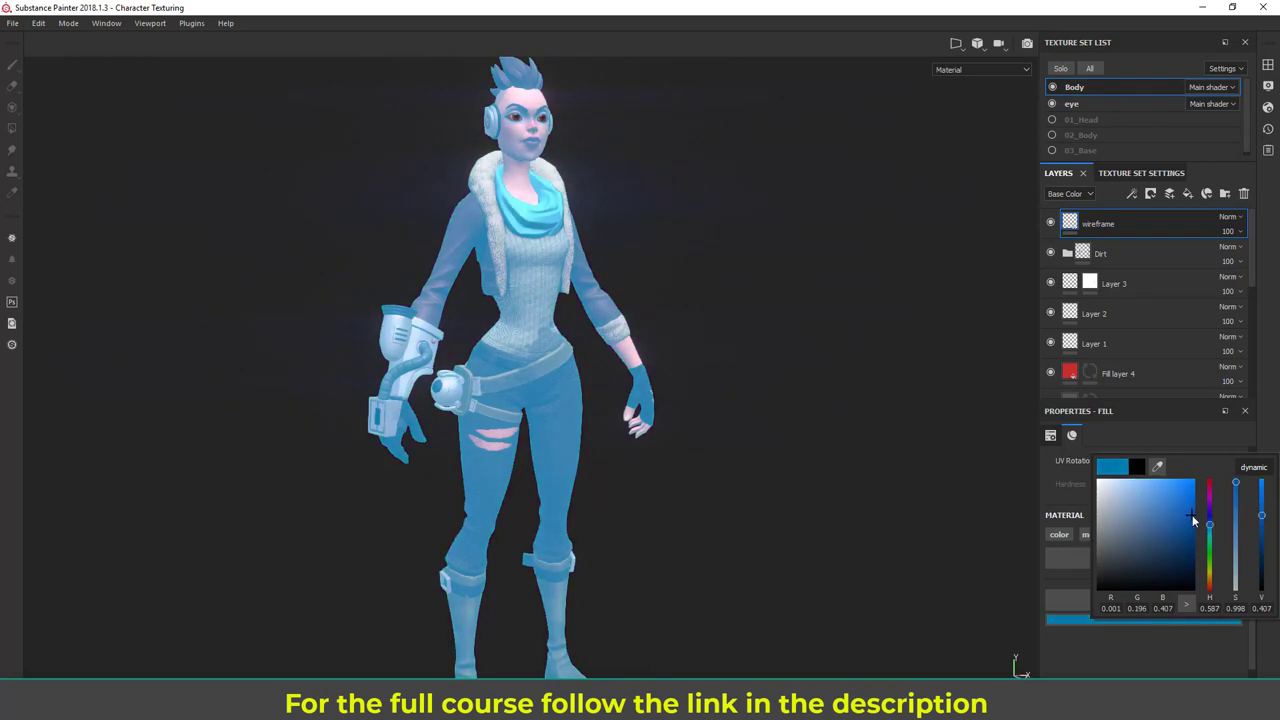
pyautogui.click(730, 395)
pyautogui.keyDown('alt'); pyautogui.moveTo(754, 386); pyautogui.dragTo(820, 382); pyautogui.keyUp('alt')
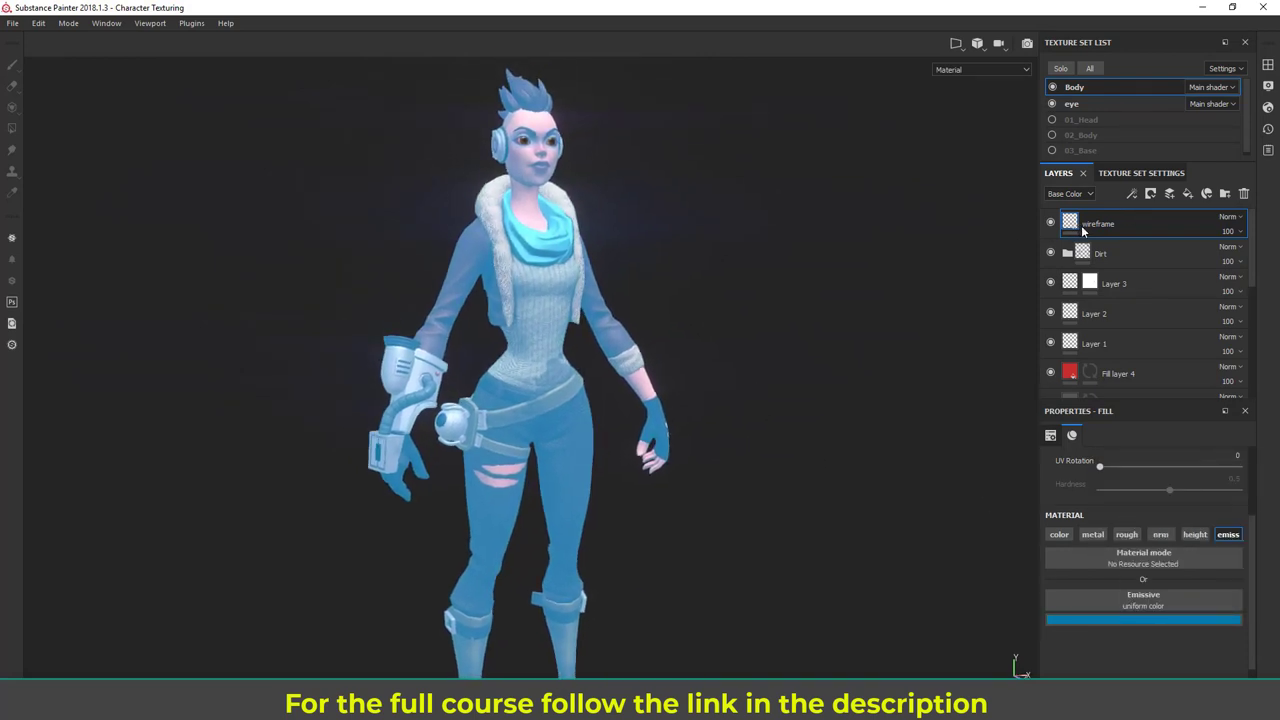
# Step: Add a black mask to the wireframe layer to hide its blue emissive color on the character
pyautogui.doubleClick(1106, 230)
pyautogui.click(1090, 233)
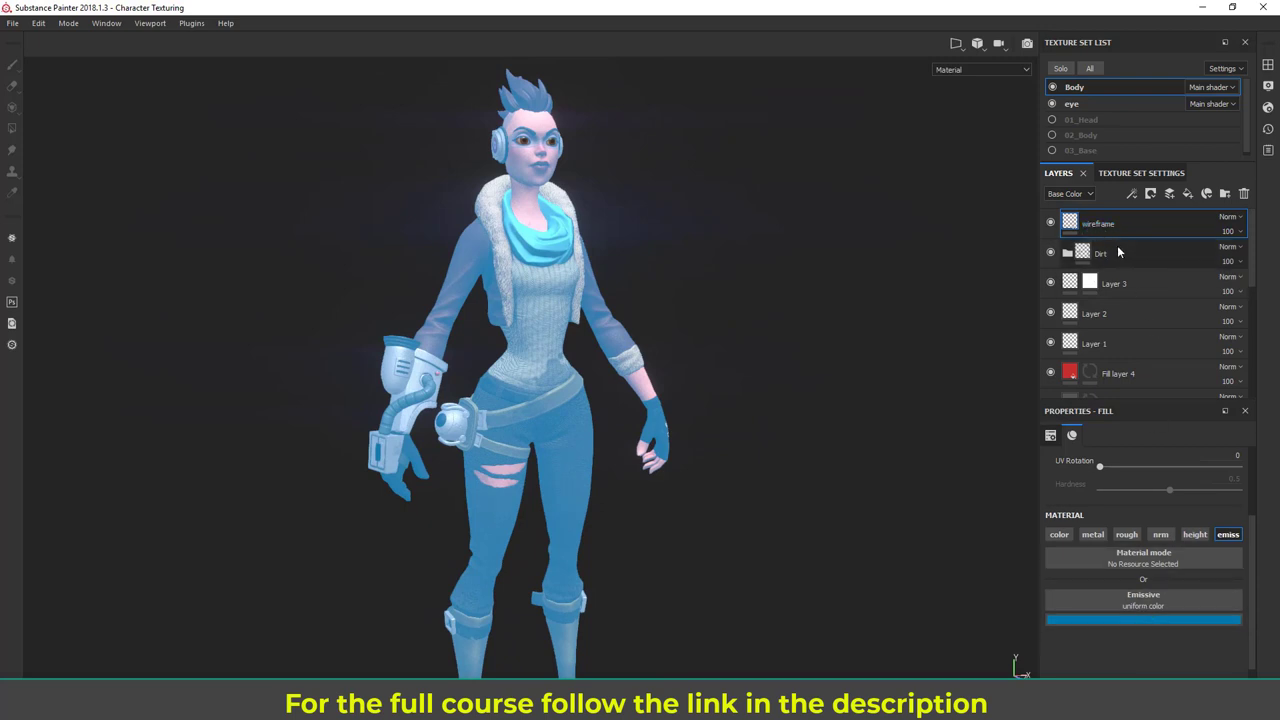
pyautogui.click(1151, 195)
pyautogui.click(1180, 225)
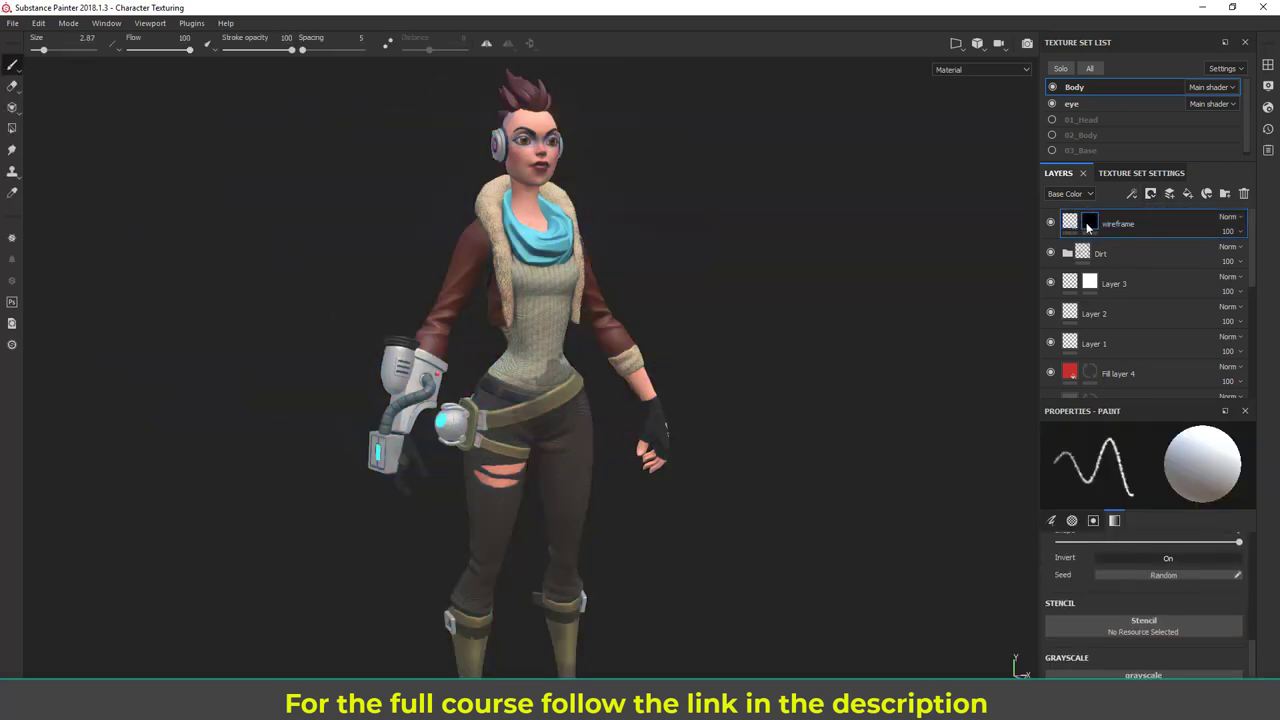
pyautogui.keyDown('alt'); pyautogui.moveTo(545, 323); pyautogui.dragTo(560, 360); pyautogui.keyUp('alt')
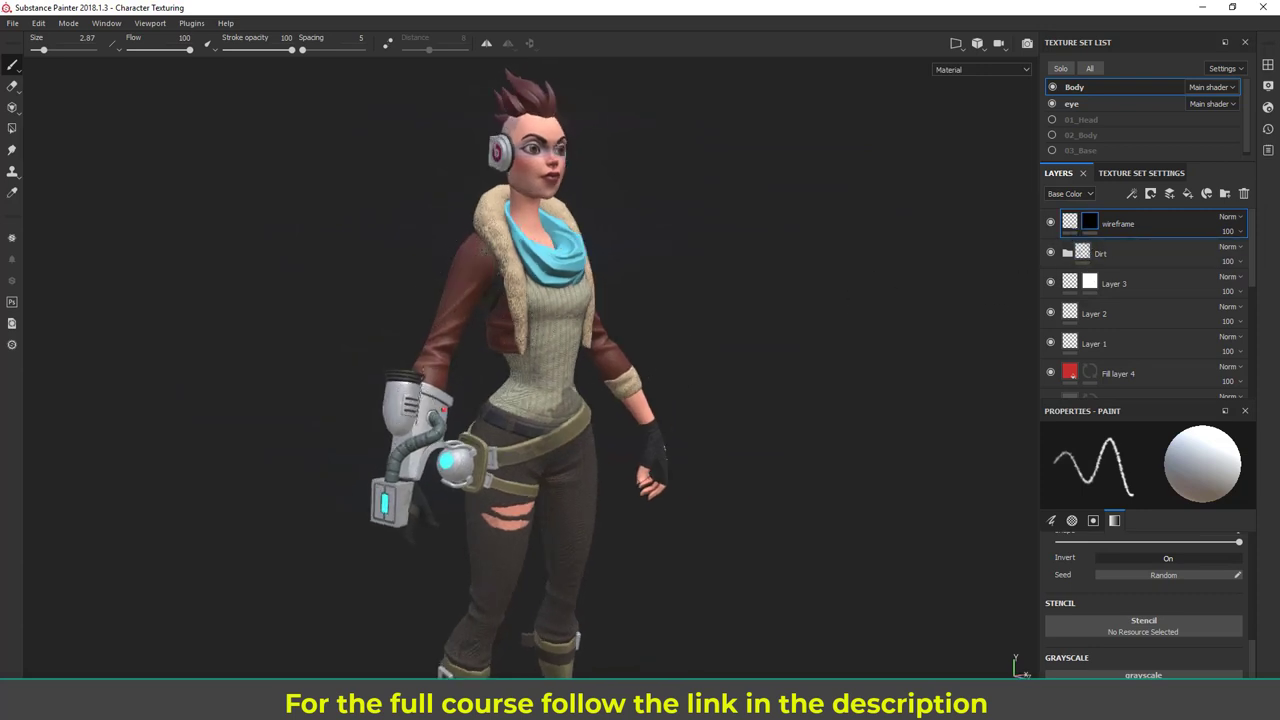
pyautogui.keyDown('alt'); pyautogui.moveTo(630, 415); pyautogui.dragTo(680, 418); pyautogui.keyUp('alt')
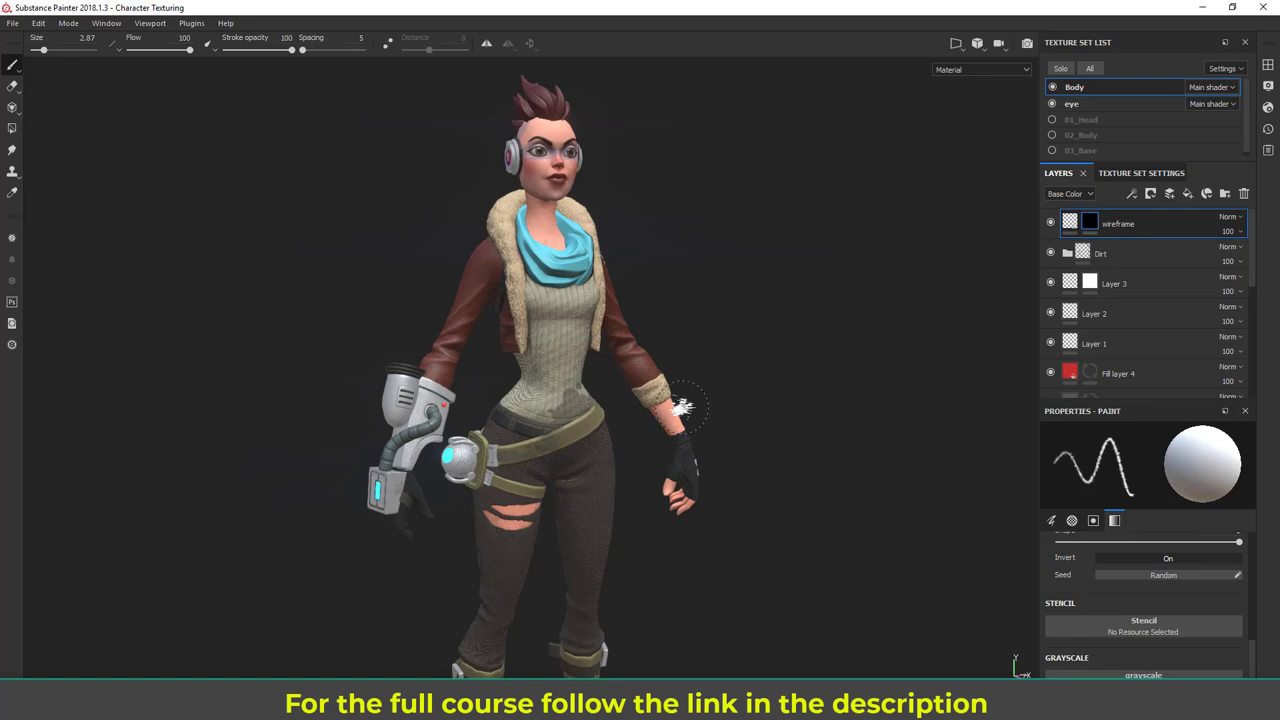
# Step: Switch to Maya and select all meshes of the low-poly character to show their UVs
pyautogui.hotkey('alt', 'Tab')
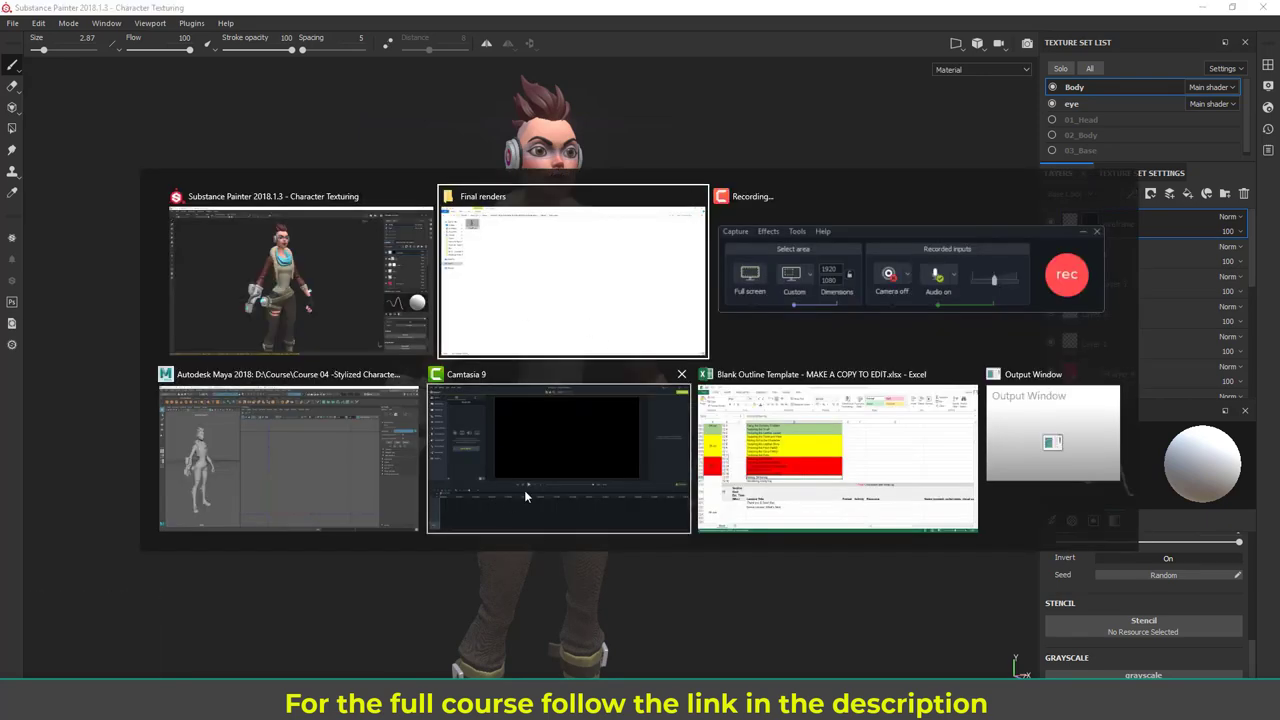
pyautogui.click(291, 440)
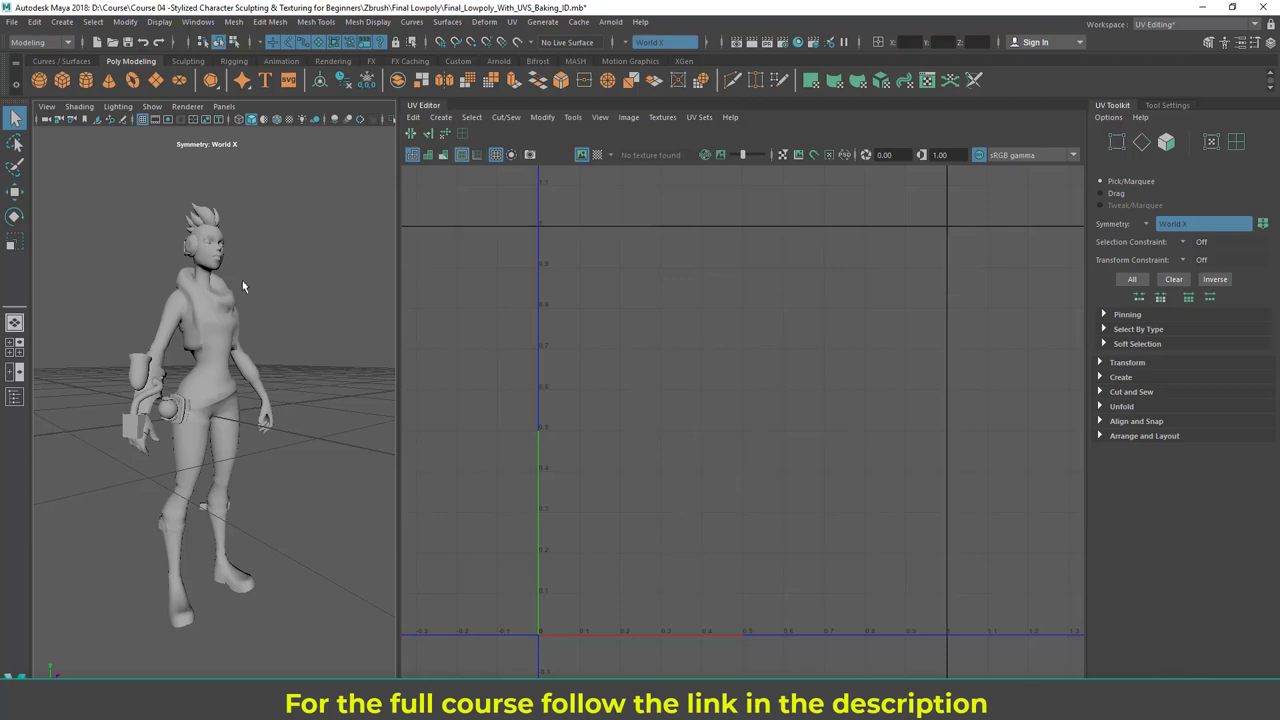
pyautogui.keyDown('alt'); pyautogui.moveTo(242, 287); pyautogui.dragTo(218, 292); pyautogui.keyUp('alt')
pyautogui.moveTo(91, 181); pyautogui.dragTo(327, 641)
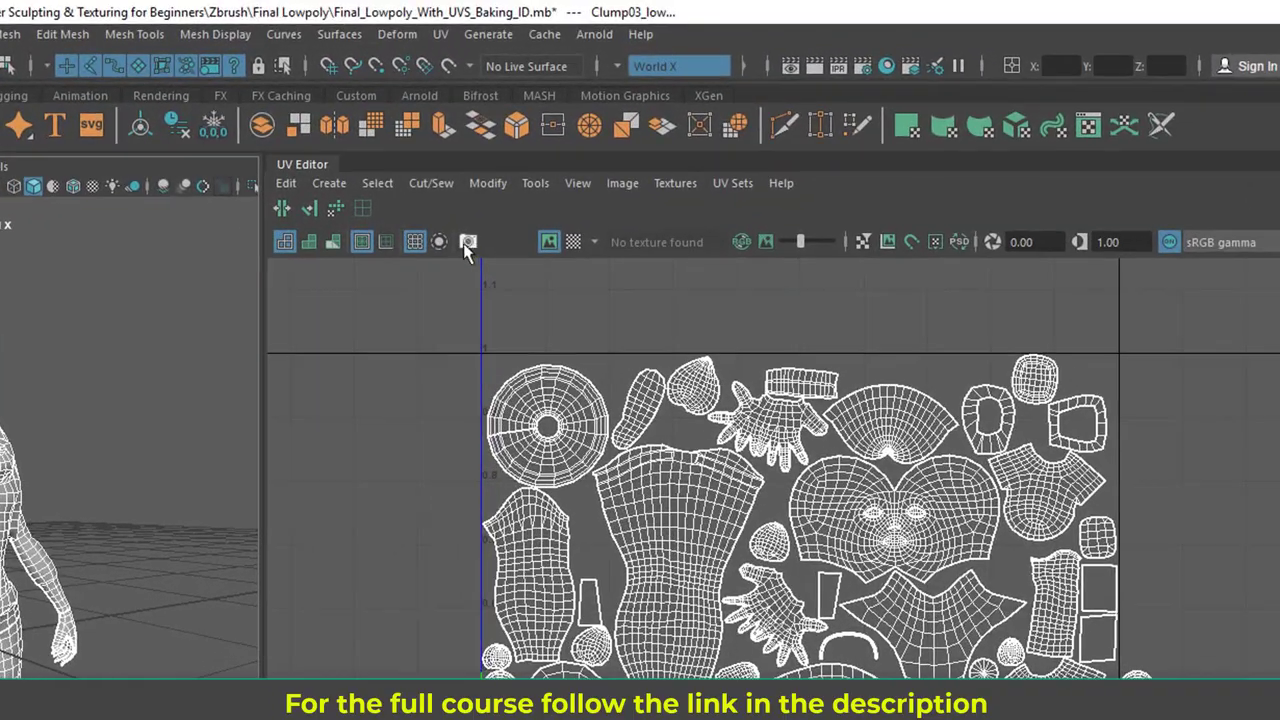
# Step: Start a UV snapshot and set its output file to uv in the Zbrush project's Final renders folder
pyautogui.click(467, 242)
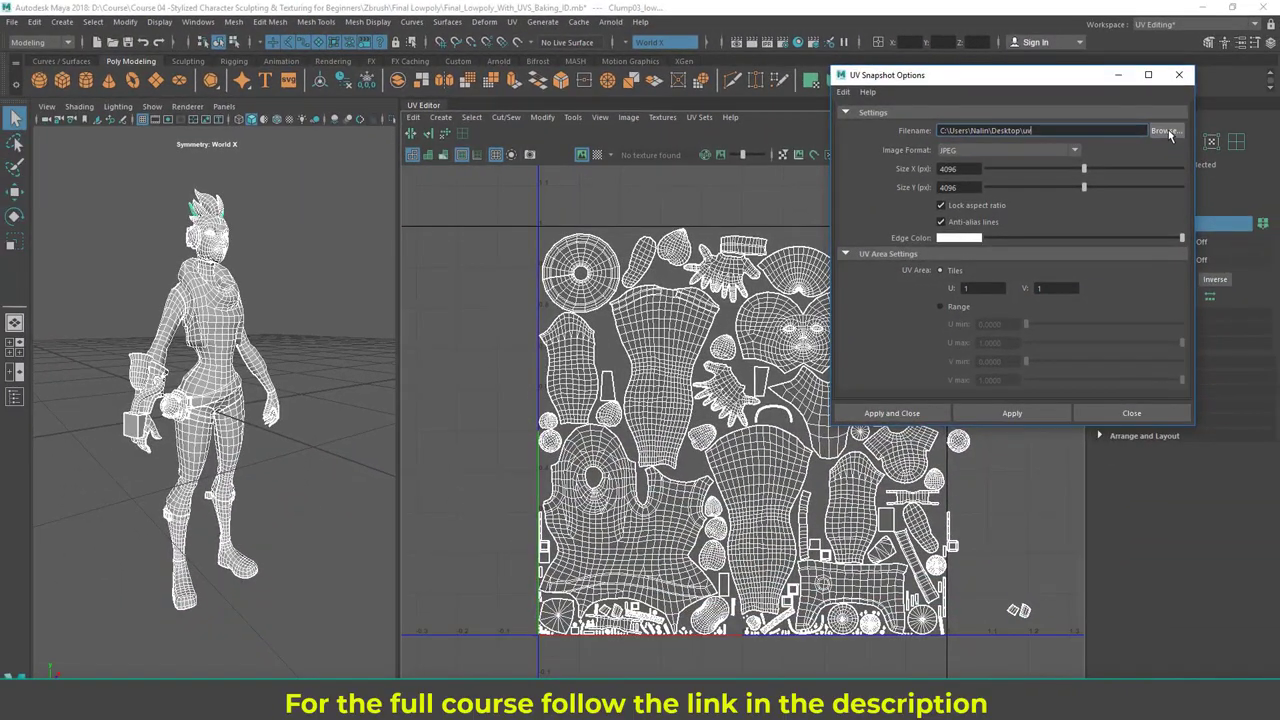
pyautogui.click(1164, 131)
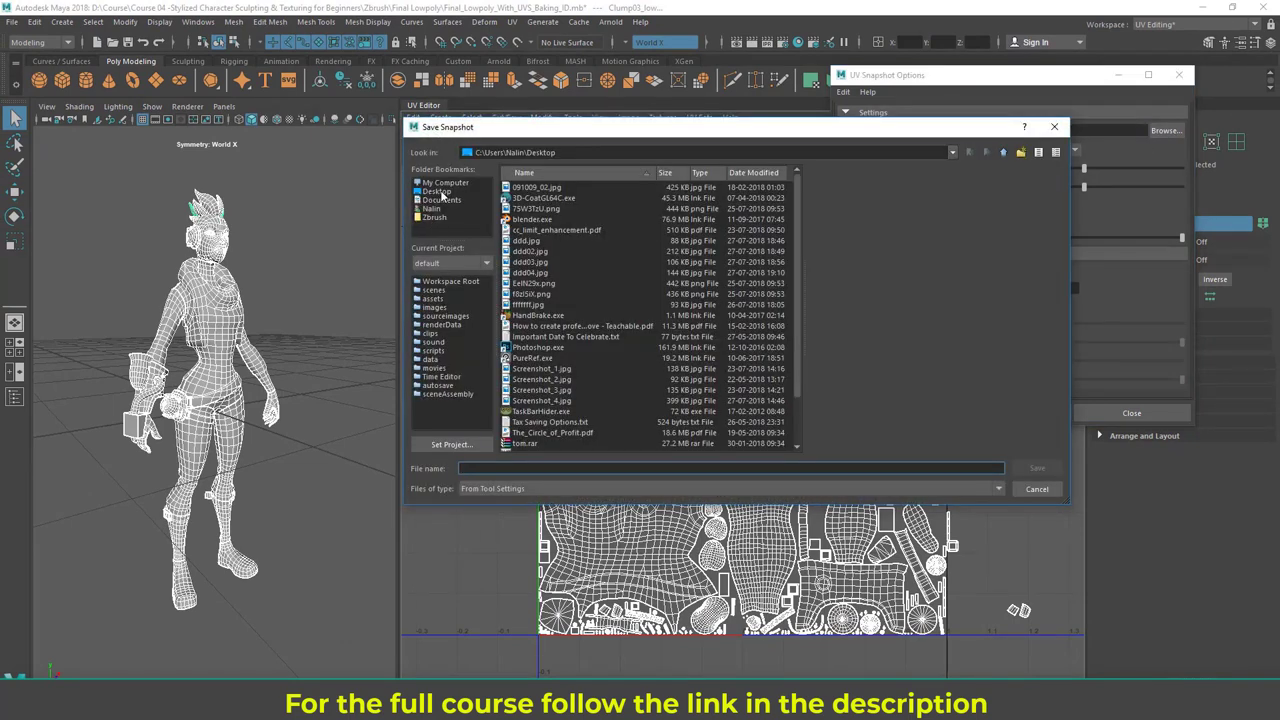
pyautogui.click(435, 217)
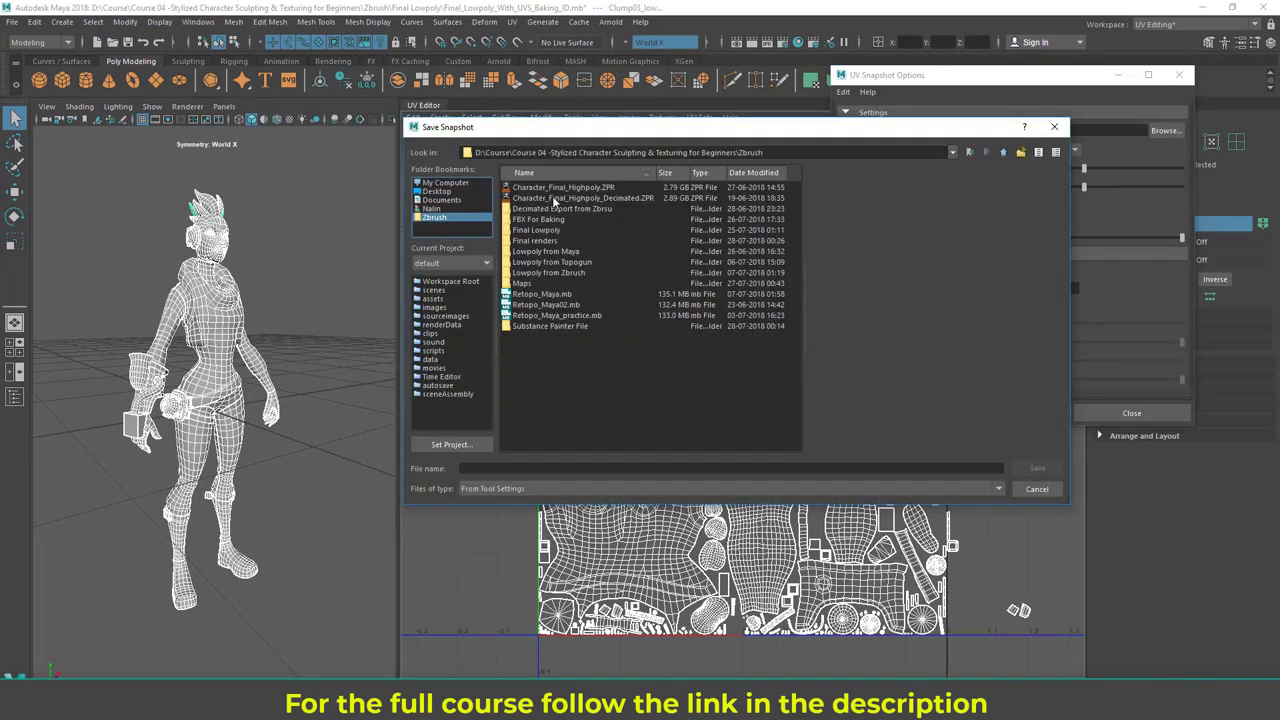
pyautogui.doubleClick(542, 240)
pyautogui.click(532, 468)
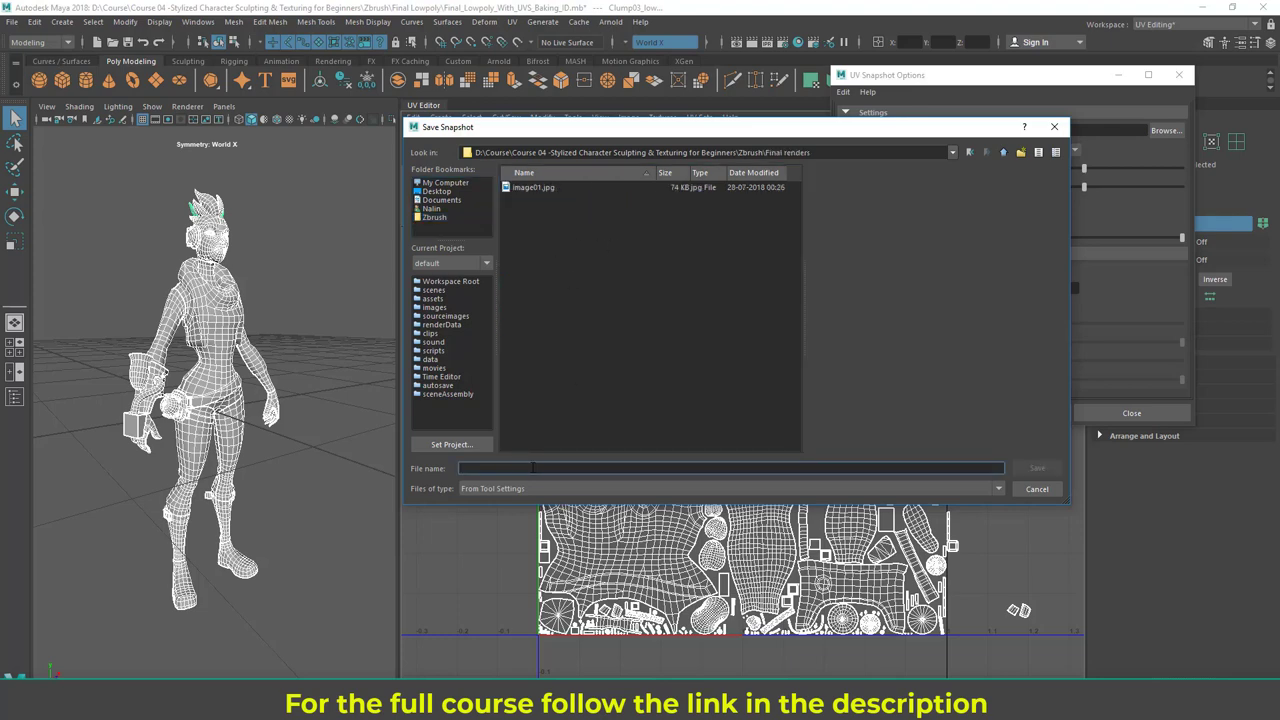
pyautogui.write('uv')
pyautogui.click(1037, 468)
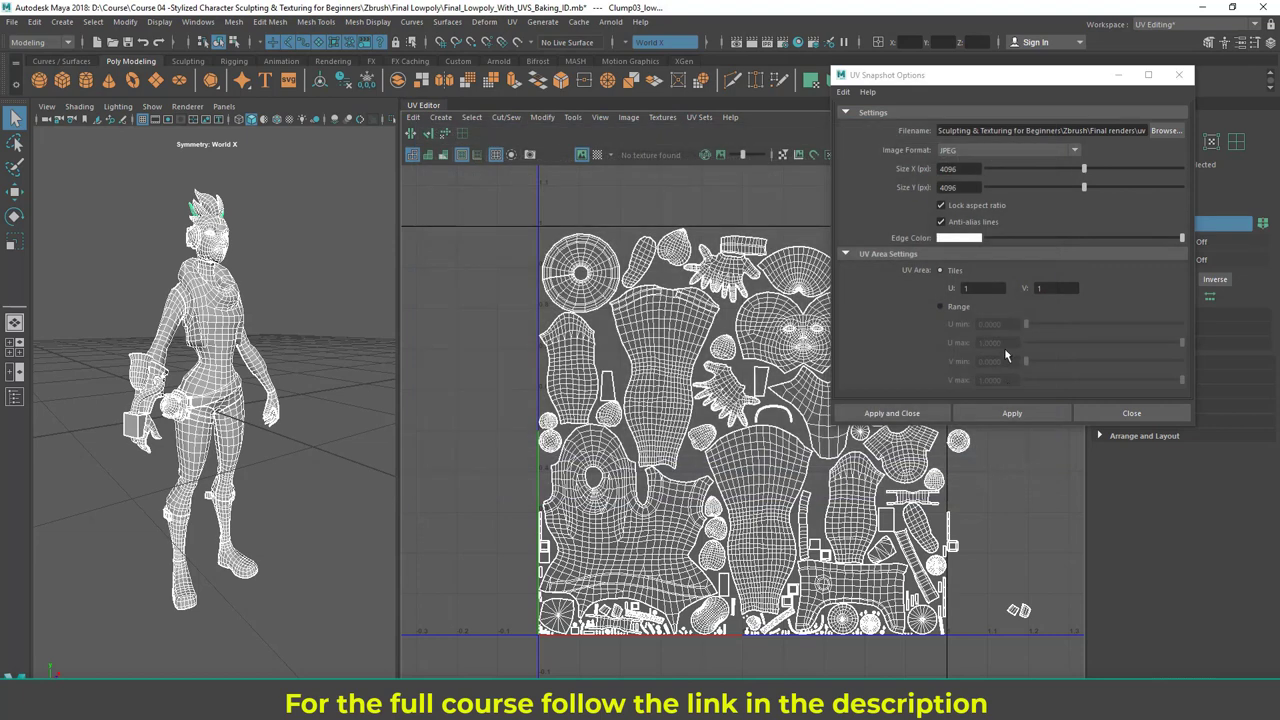
# Step: Export the UV snapshot as a 4096 x 4096 px JPEG and close the snapshot options
pyautogui.click(957, 170)
pyautogui.press('Tab')
pyautogui.click(964, 170)
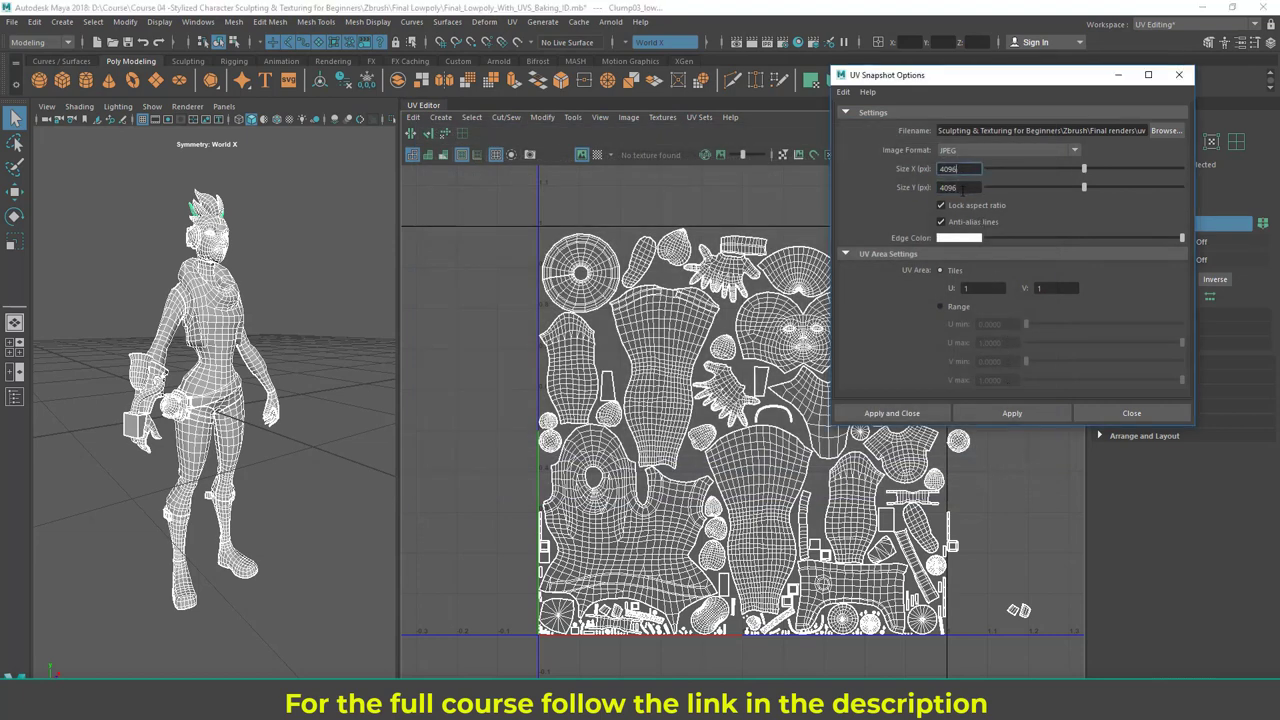
pyautogui.press('Tab')
pyautogui.hotkey('shift', 'Tab')
pyautogui.click(982, 148)
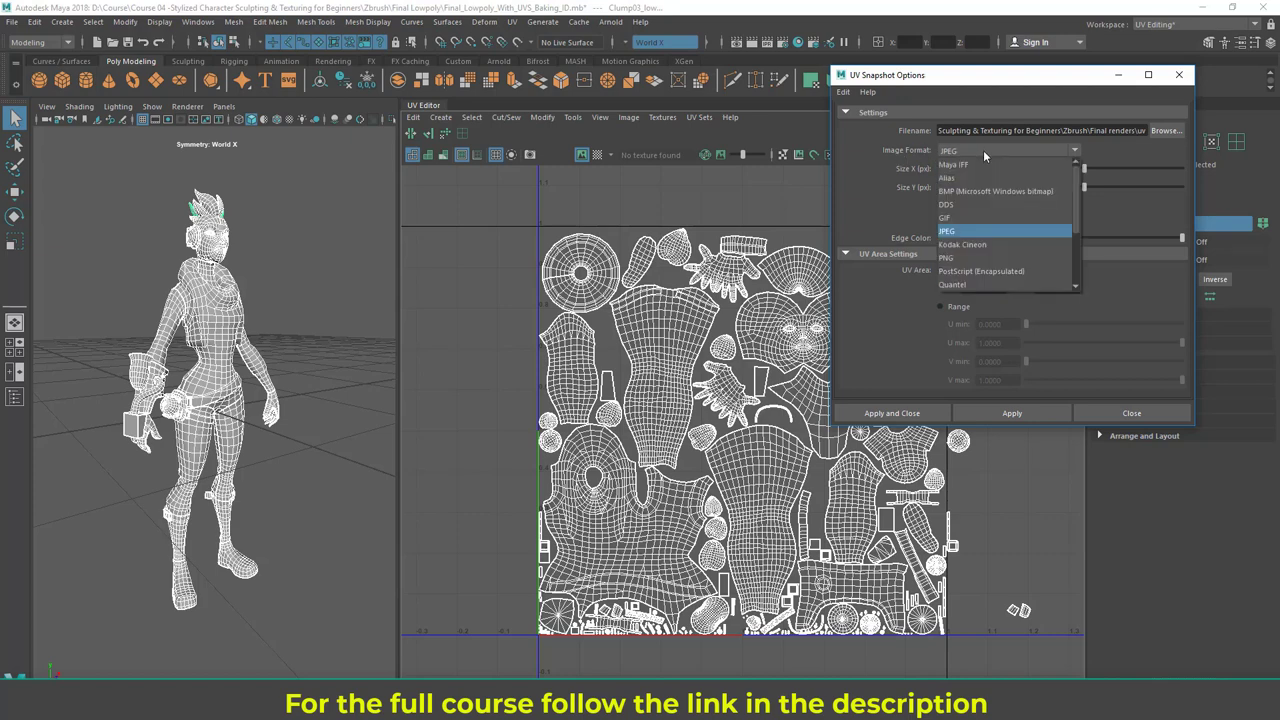
pyautogui.click(1000, 224)
pyautogui.moveTo(995, 80); pyautogui.dragTo(924, 80)
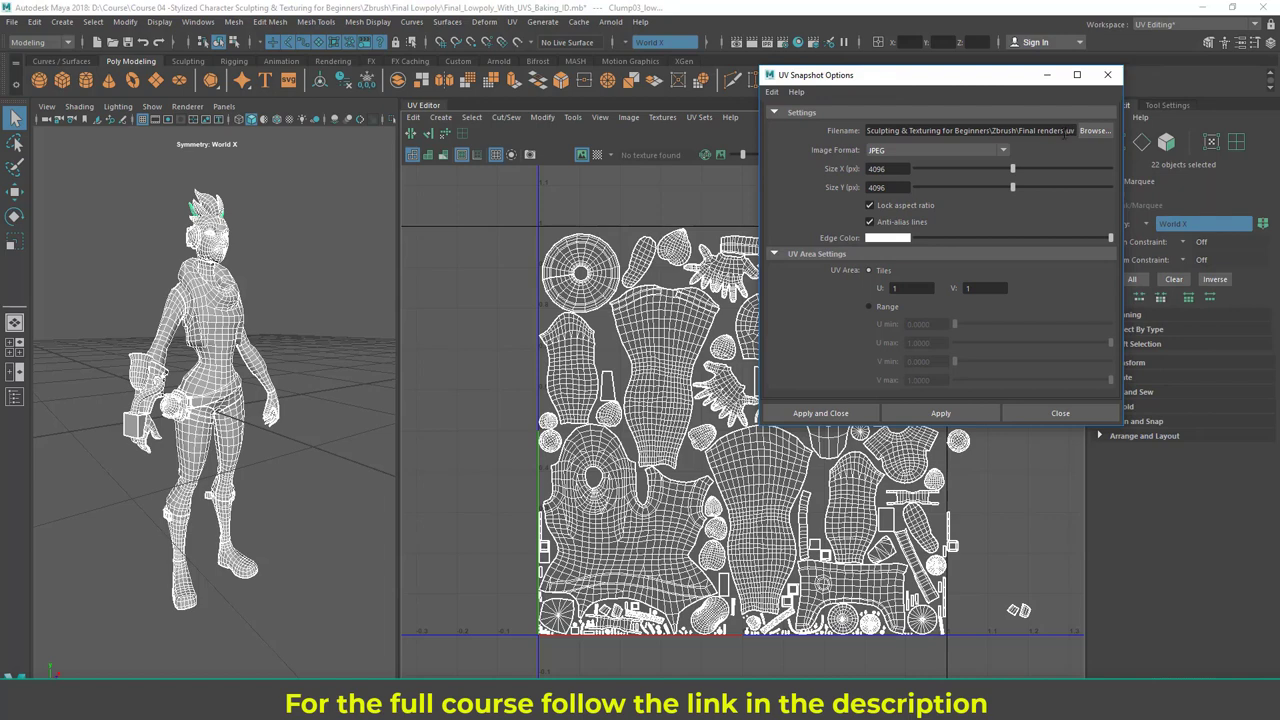
pyautogui.doubleClick(900, 168)
pyautogui.doubleClick(896, 187)
pyautogui.click(945, 416)
pyautogui.click(1062, 418)
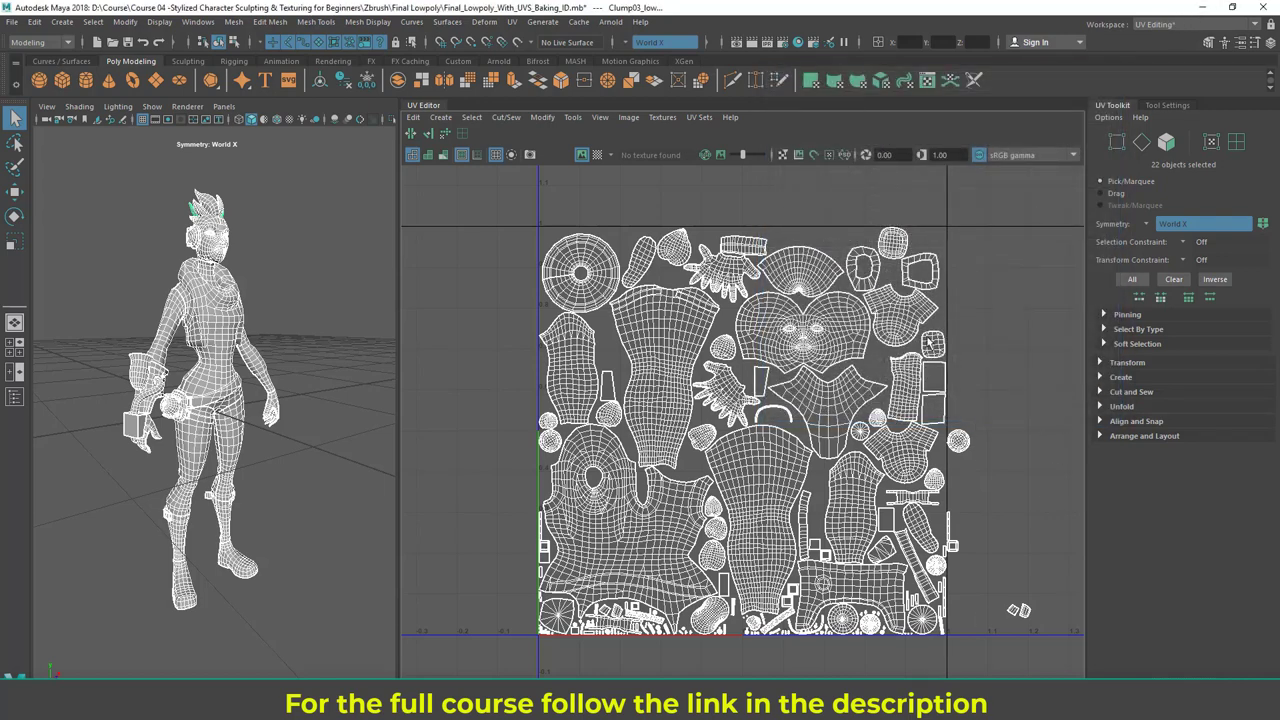
# Step: Open uv.jpg from the Zbrush\Final renders folder in File Explorer to inspect the exported UV lines, and return to Substance Painter
pyautogui.hotkey('alt', 'Tab')
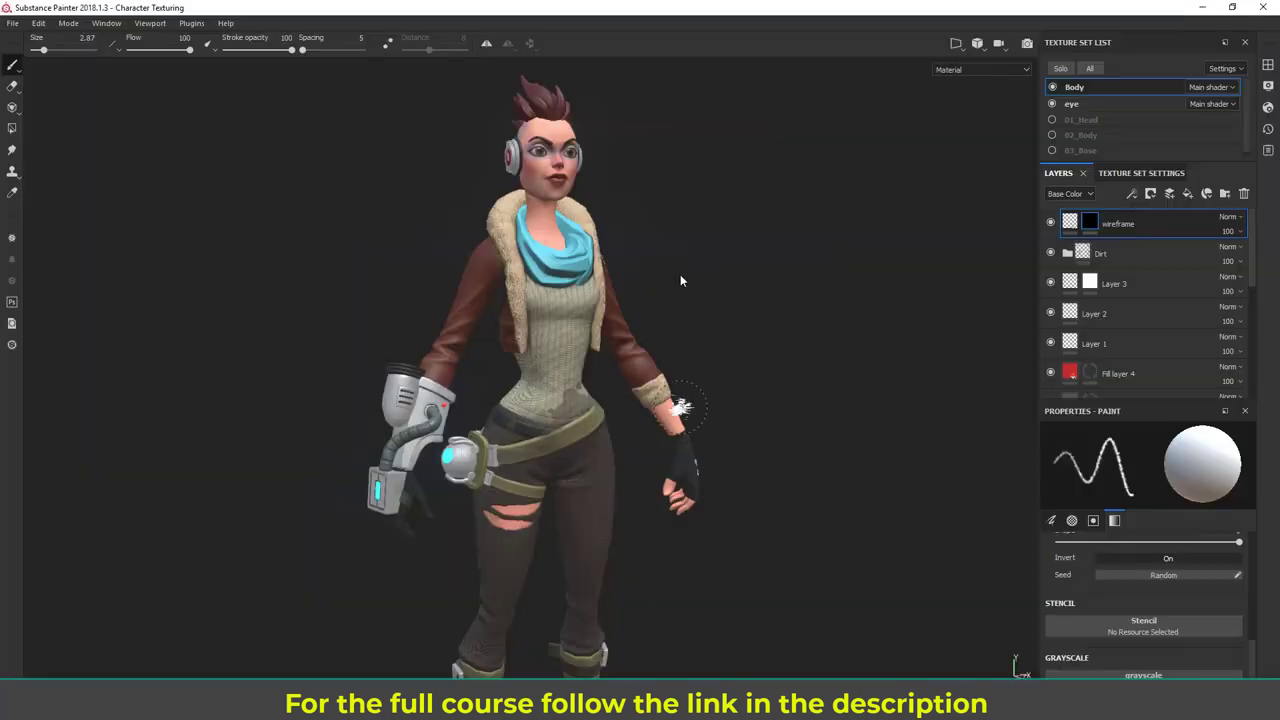
pyautogui.press('super+e')
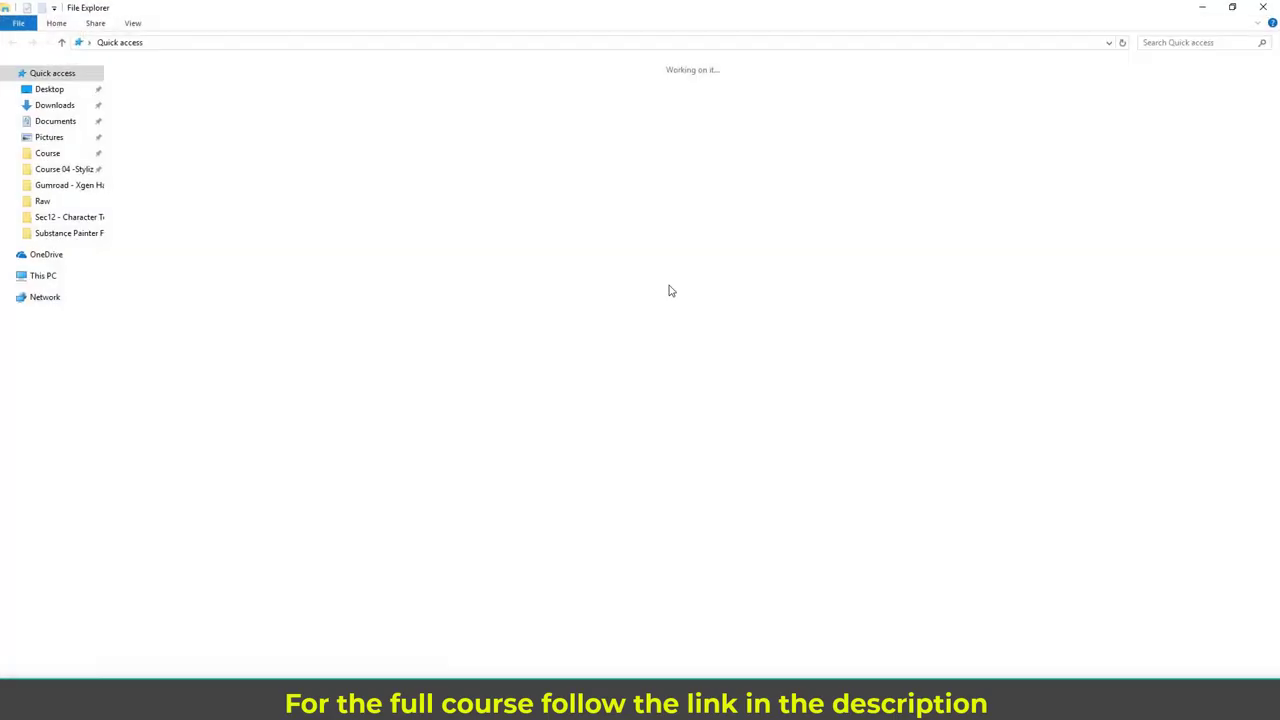
pyautogui.click(68, 168)
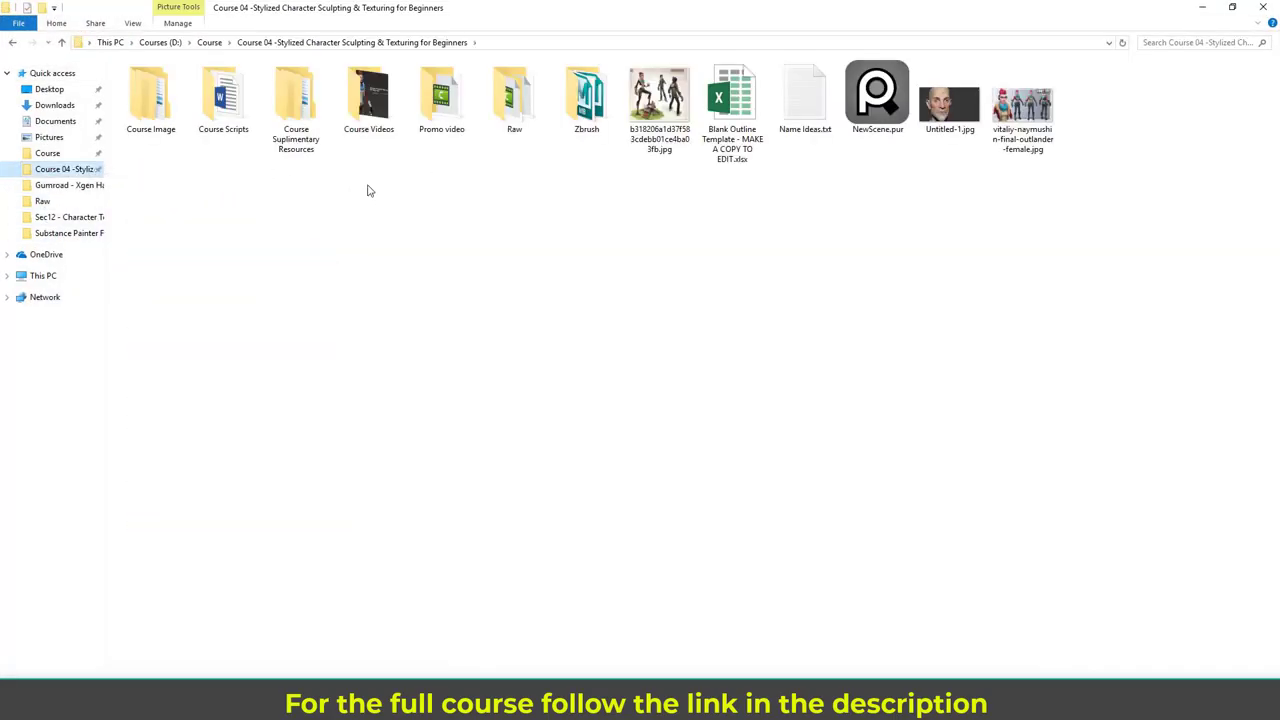
pyautogui.doubleClick(586, 100)
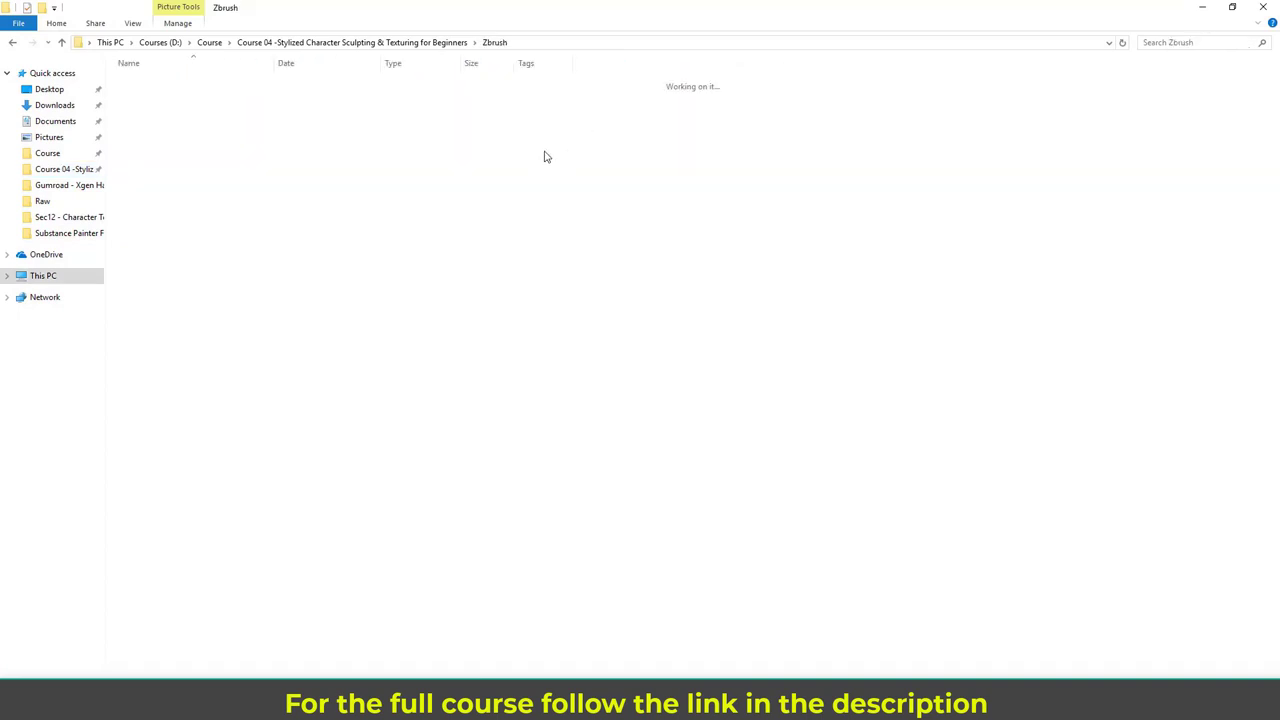
pyautogui.doubleClick(163, 125)
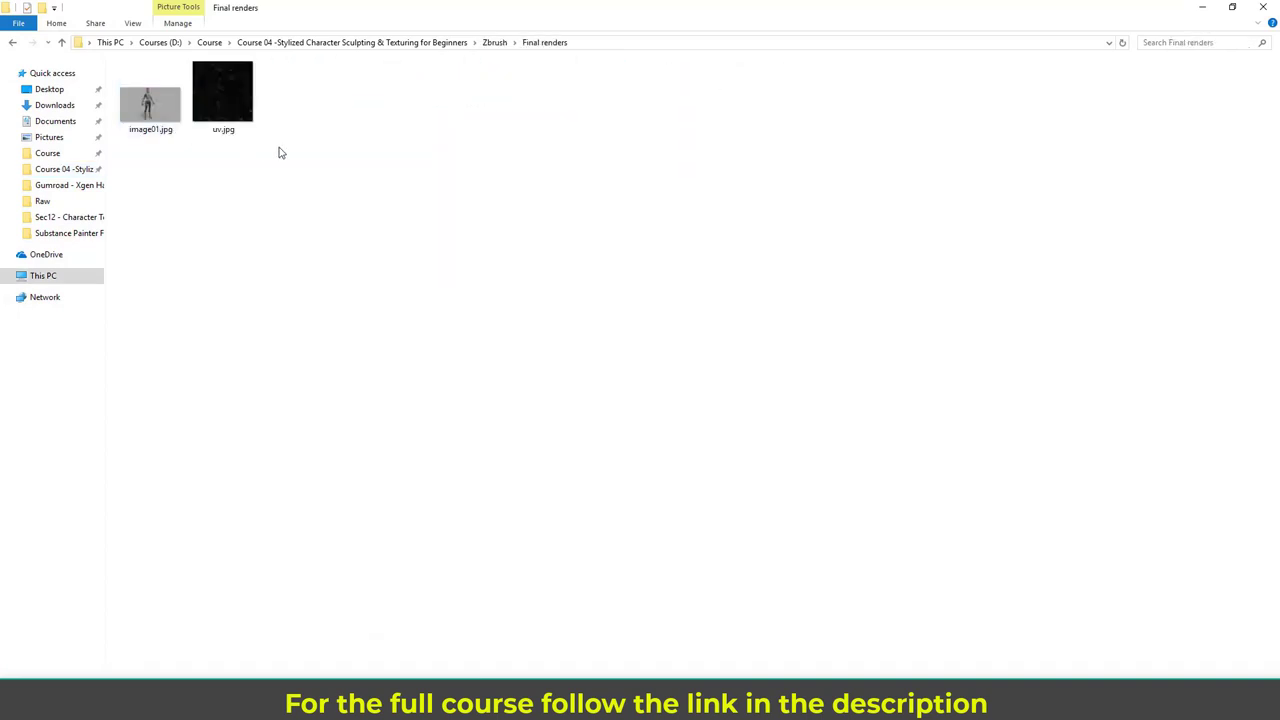
pyautogui.doubleClick(219, 97)
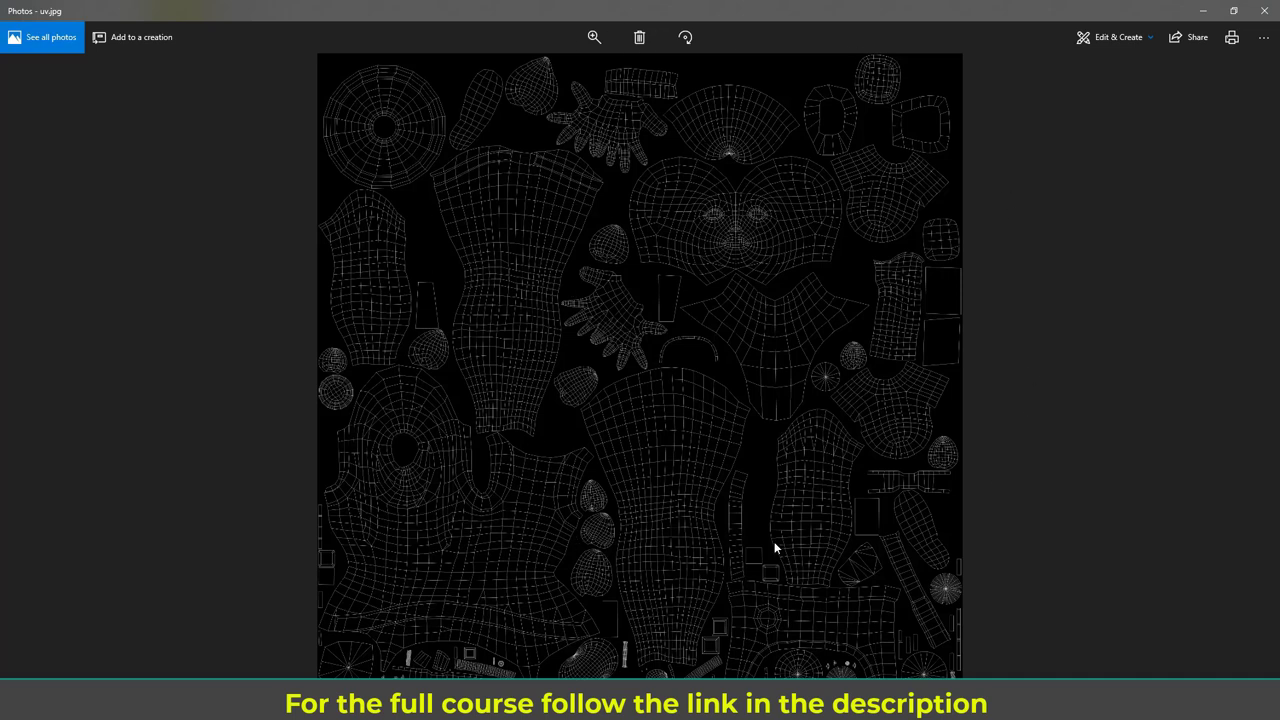
pyautogui.click(1265, 18)
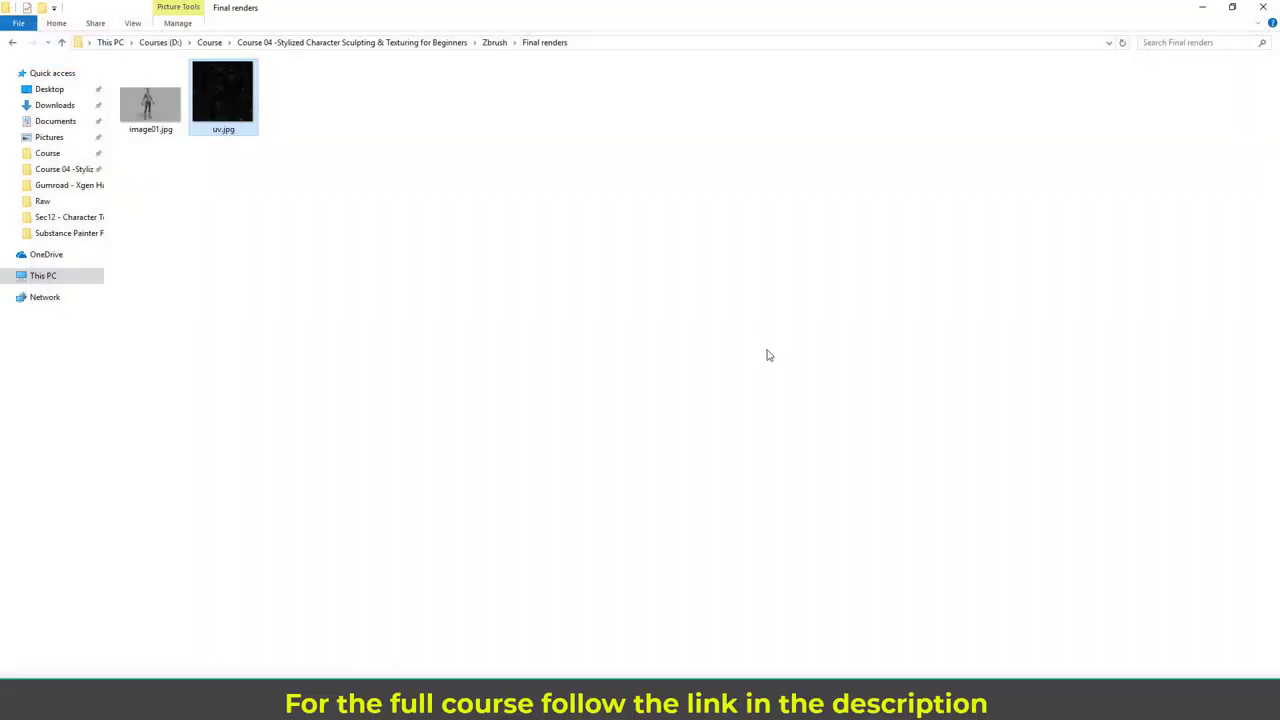
pyautogui.hotkey('alt', 'Tab')
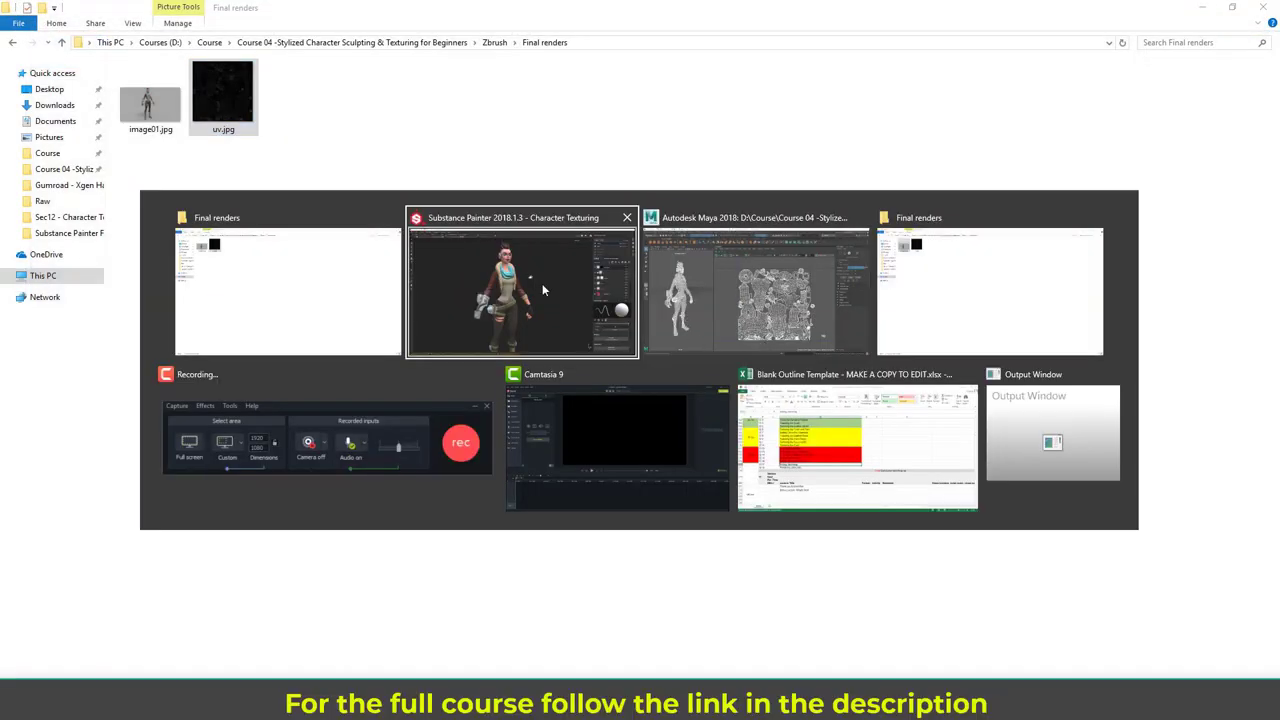
# Step: Switch to Substance Painter and add a paint effect to the black mask of the wireframe layer
pyautogui.click(542, 283)
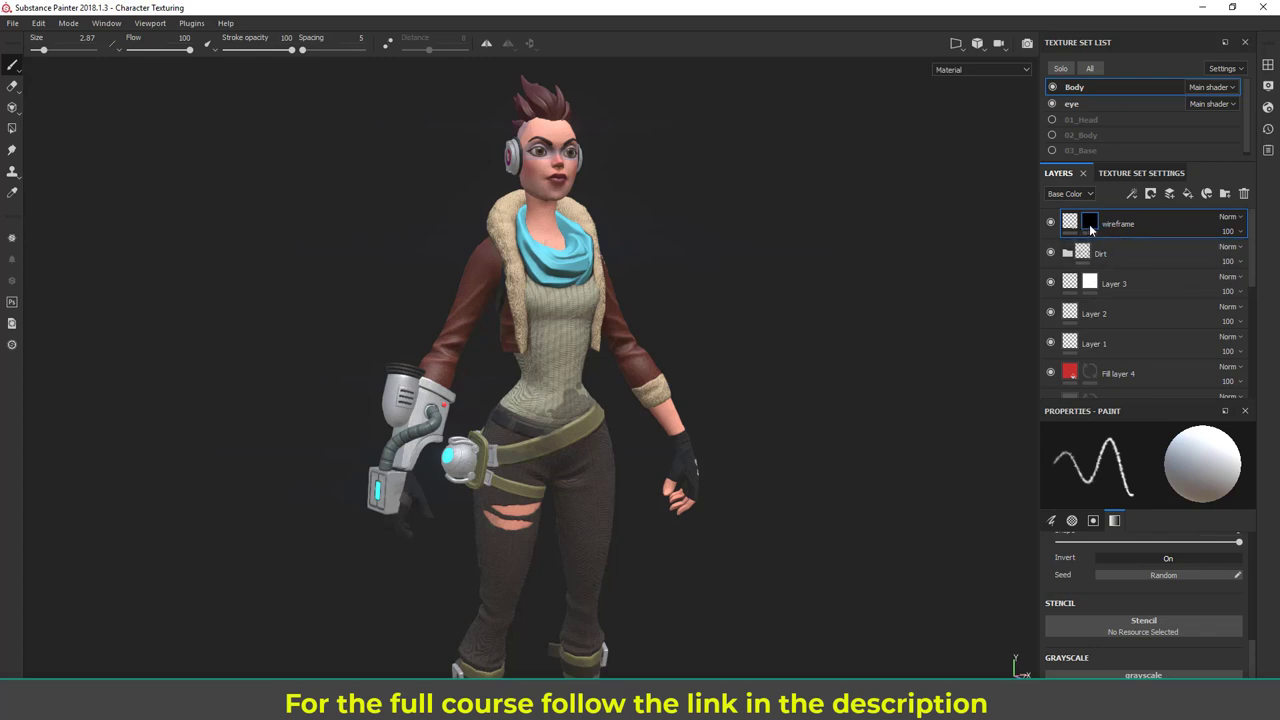
pyautogui.click(1131, 193)
pyautogui.click(1146, 231)
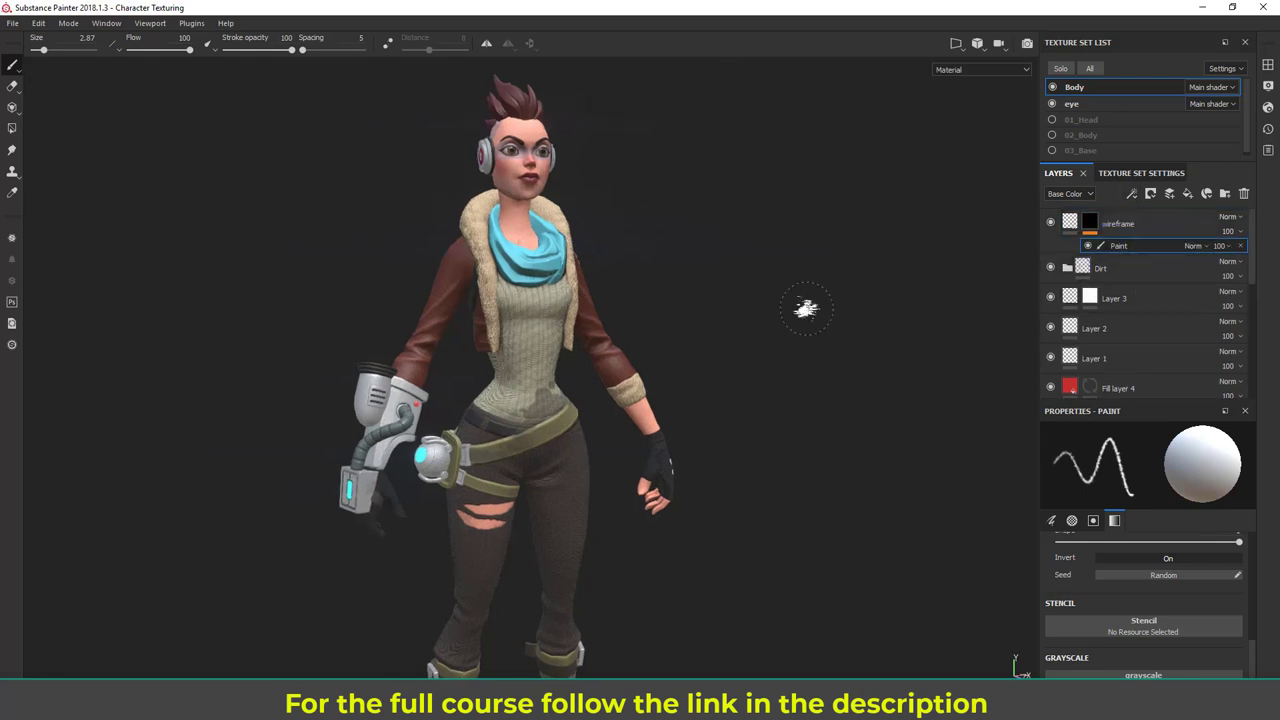
pyautogui.moveTo(722, 90); pyautogui.dragTo(696, 90, button='middle')
# Step: Import uv.jpg from the Final renders folder as a texture resource into the project 'Character Texturing'
pyautogui.click(12, 22)
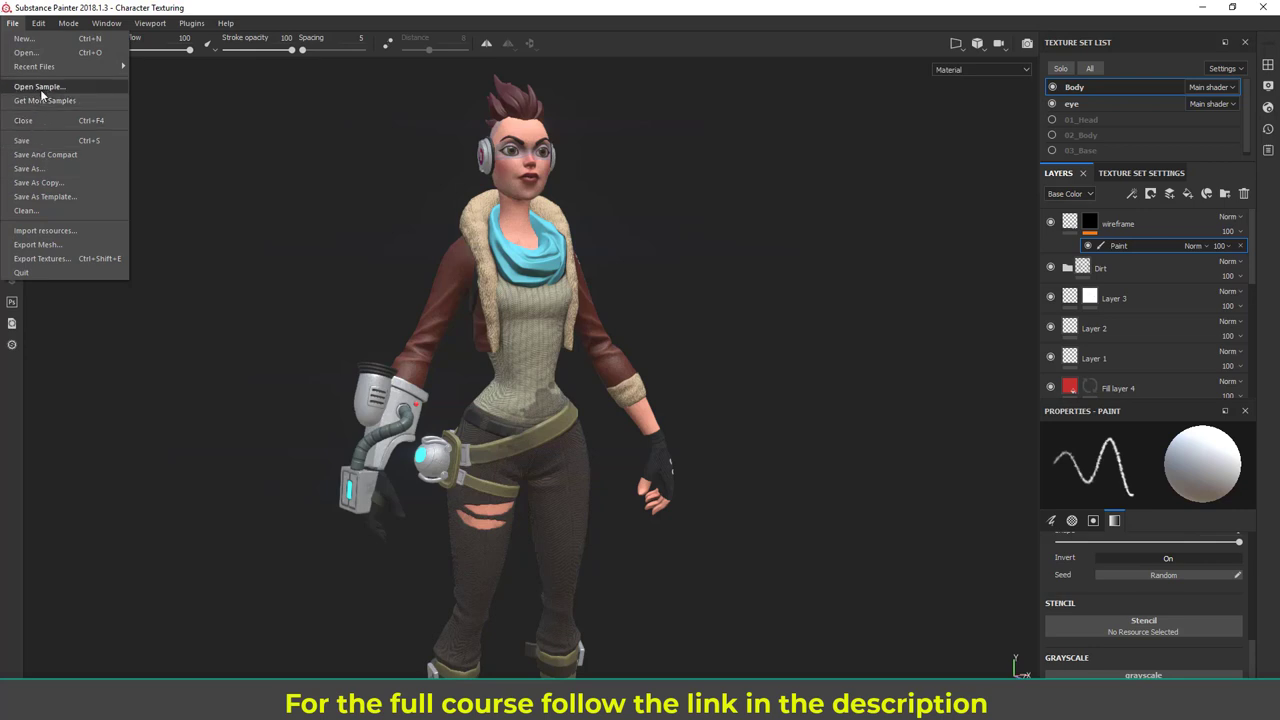
pyautogui.click(47, 231)
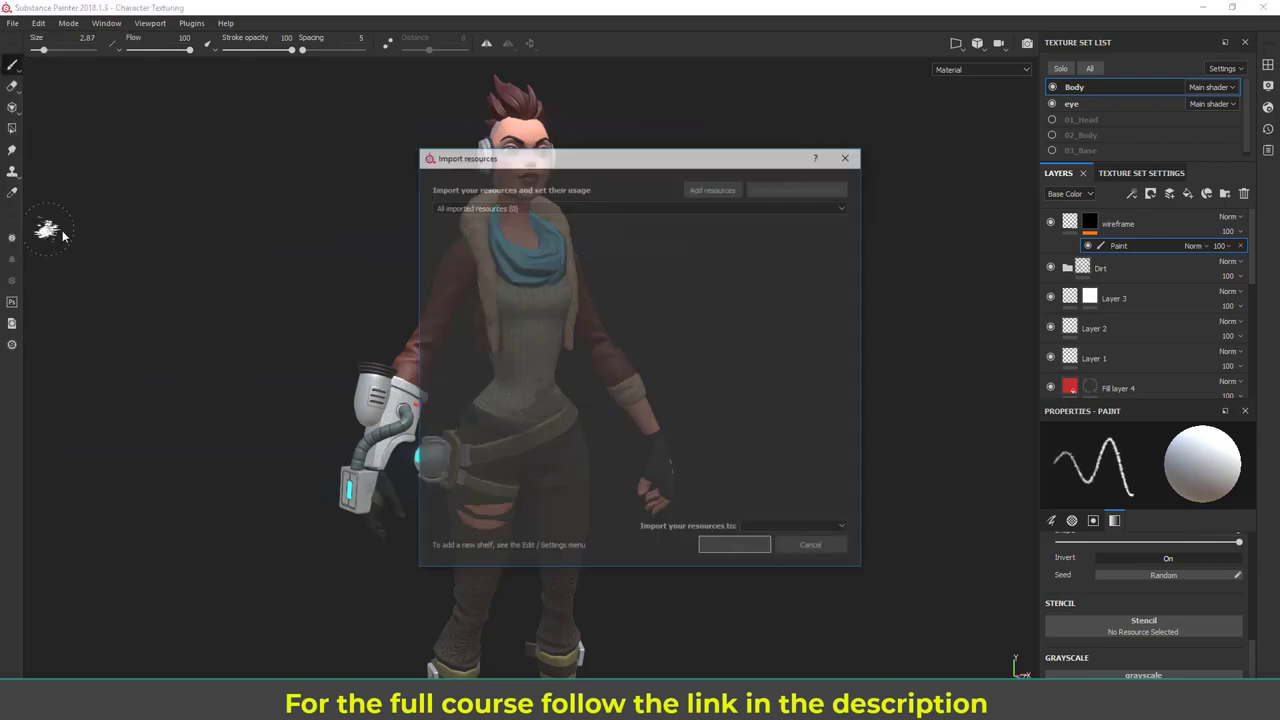
pyautogui.click(713, 190)
pyautogui.click(645, 270)
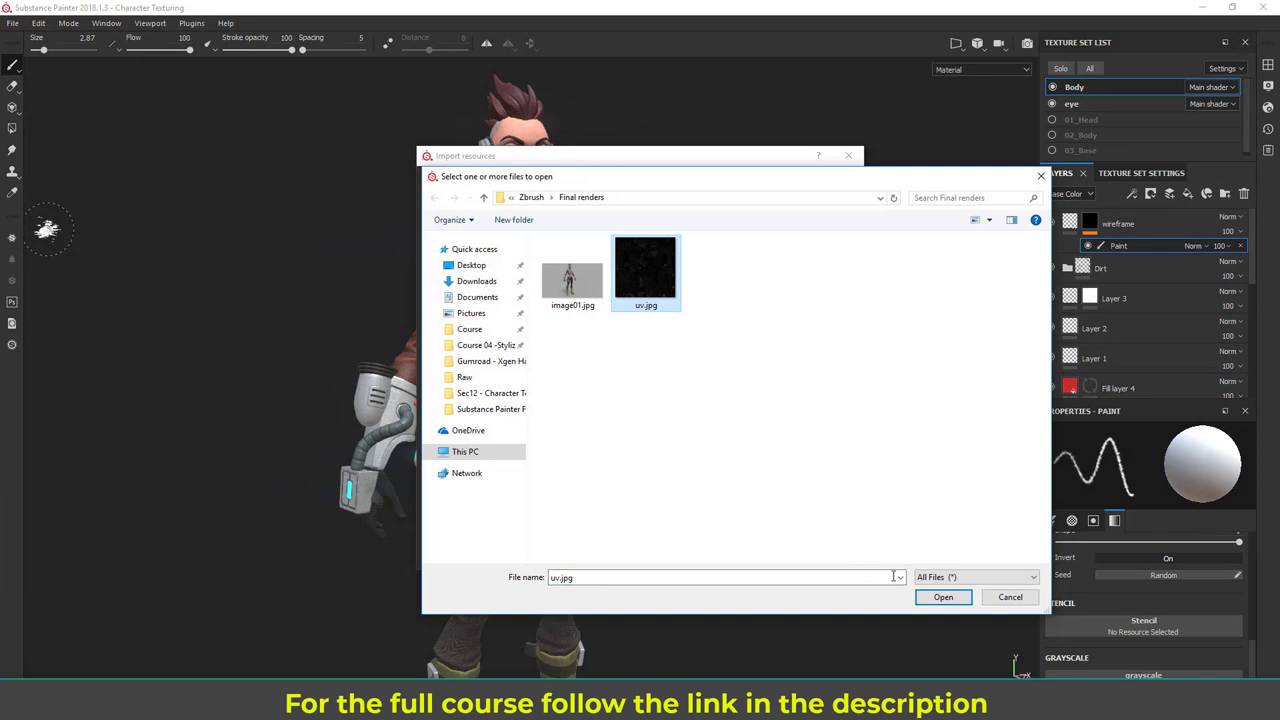
pyautogui.click(940, 597)
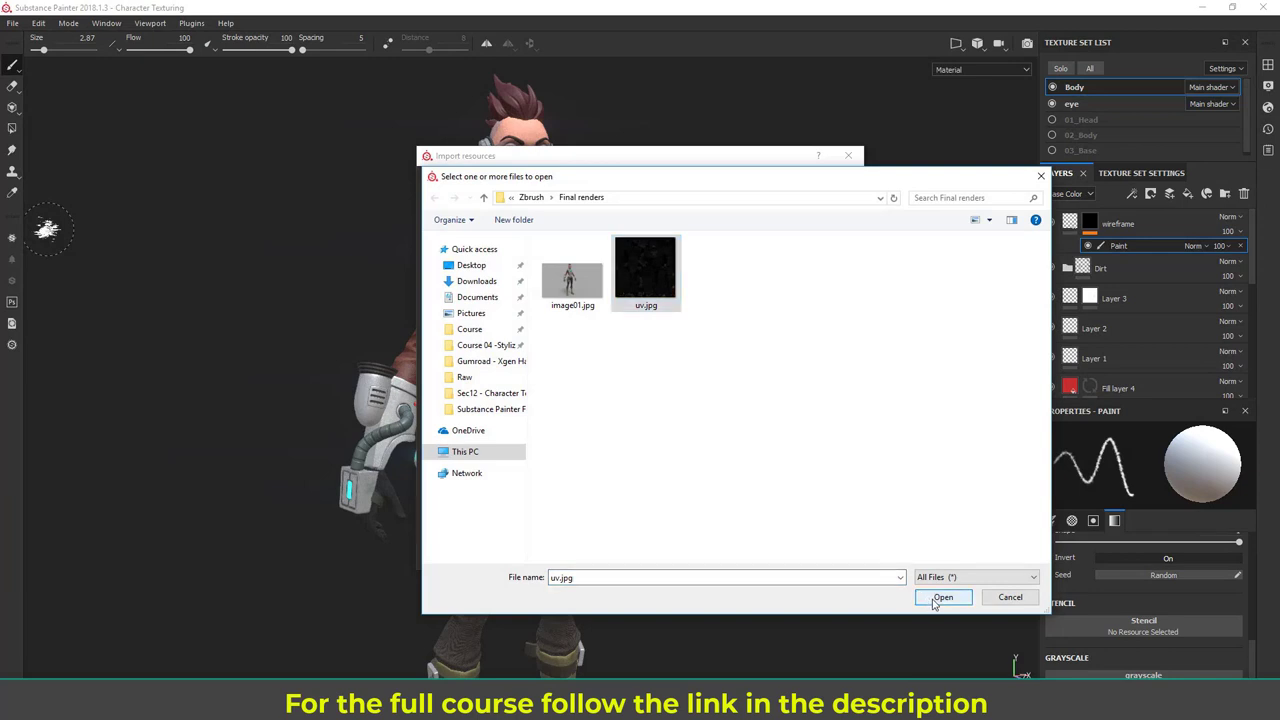
pyautogui.click(808, 229)
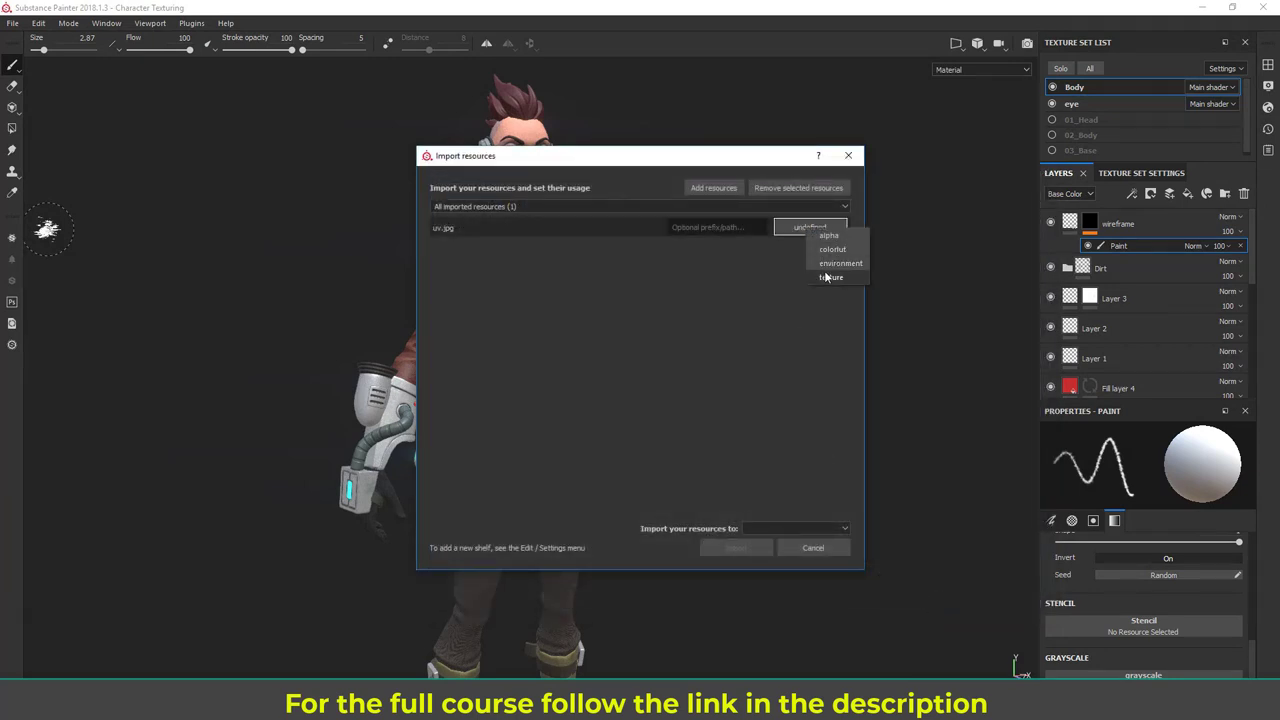
pyautogui.click(829, 278)
pyautogui.click(780, 529)
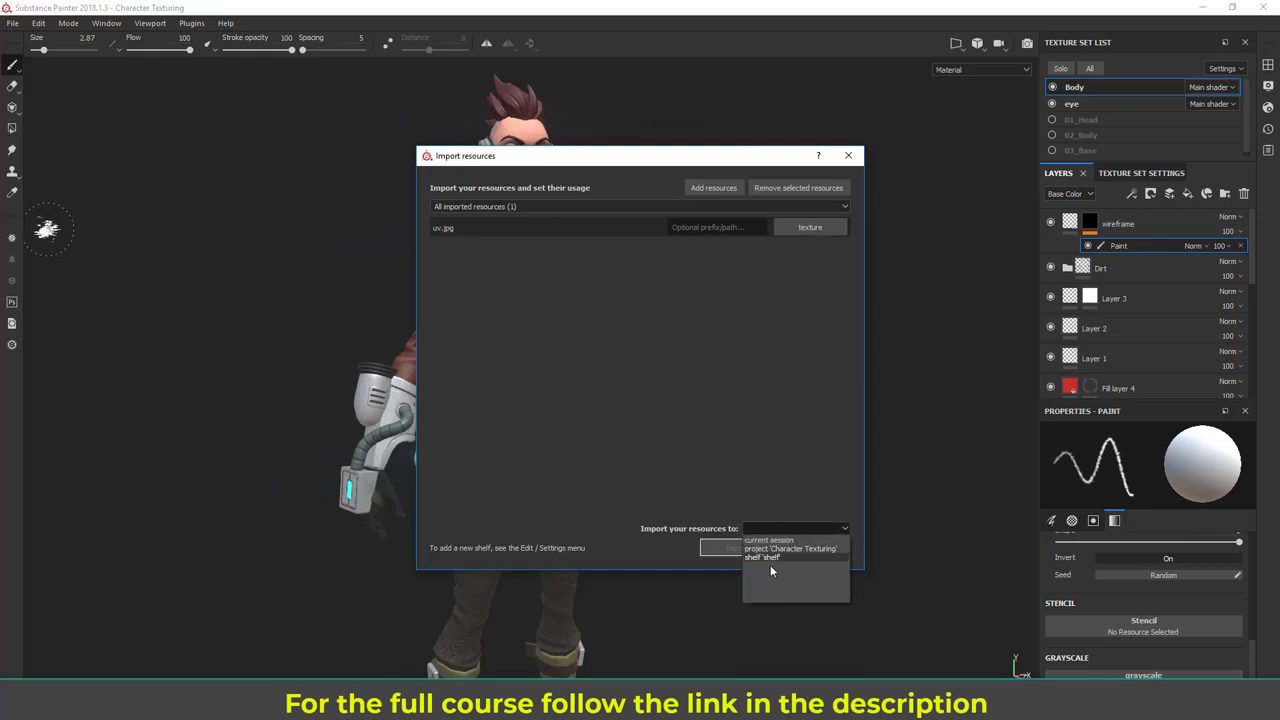
pyautogui.click(775, 553)
pyautogui.click(734, 547)
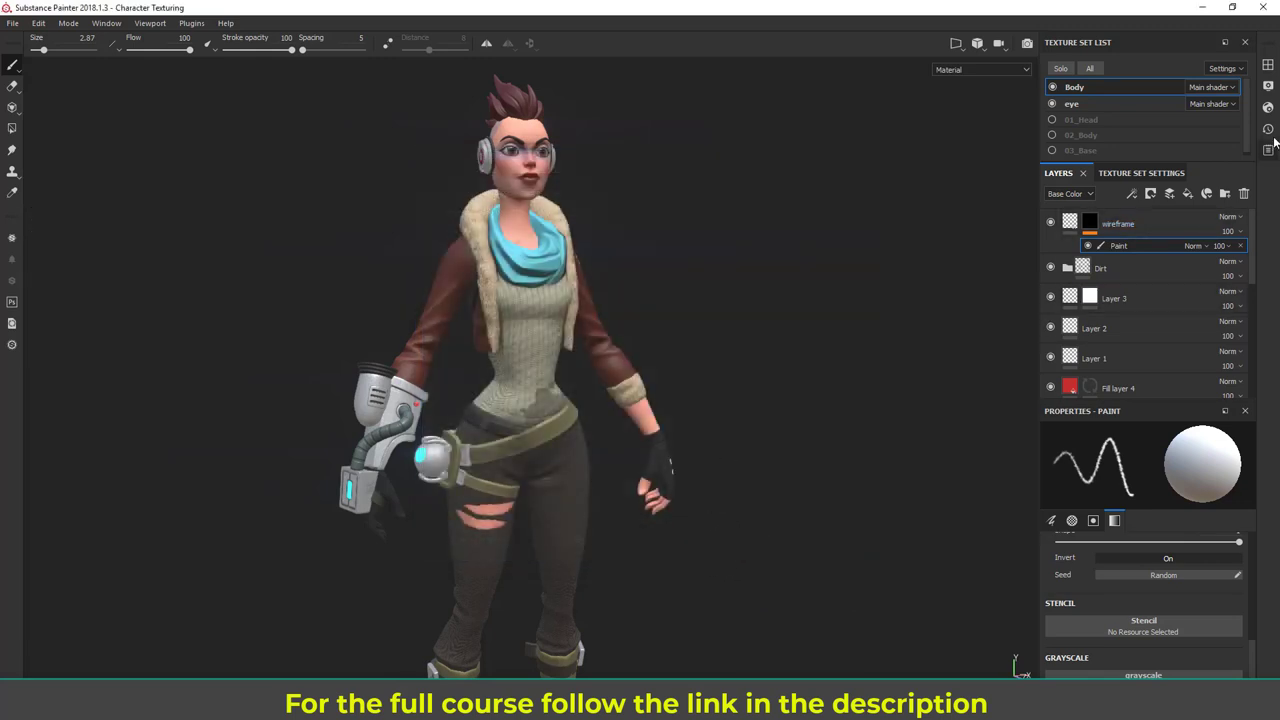
# Step: Find the imported uv texture among the project resources and assign it as the paint brush's stencil
pyautogui.click(1267, 65)
pyautogui.scroll(5, 1080, 230)
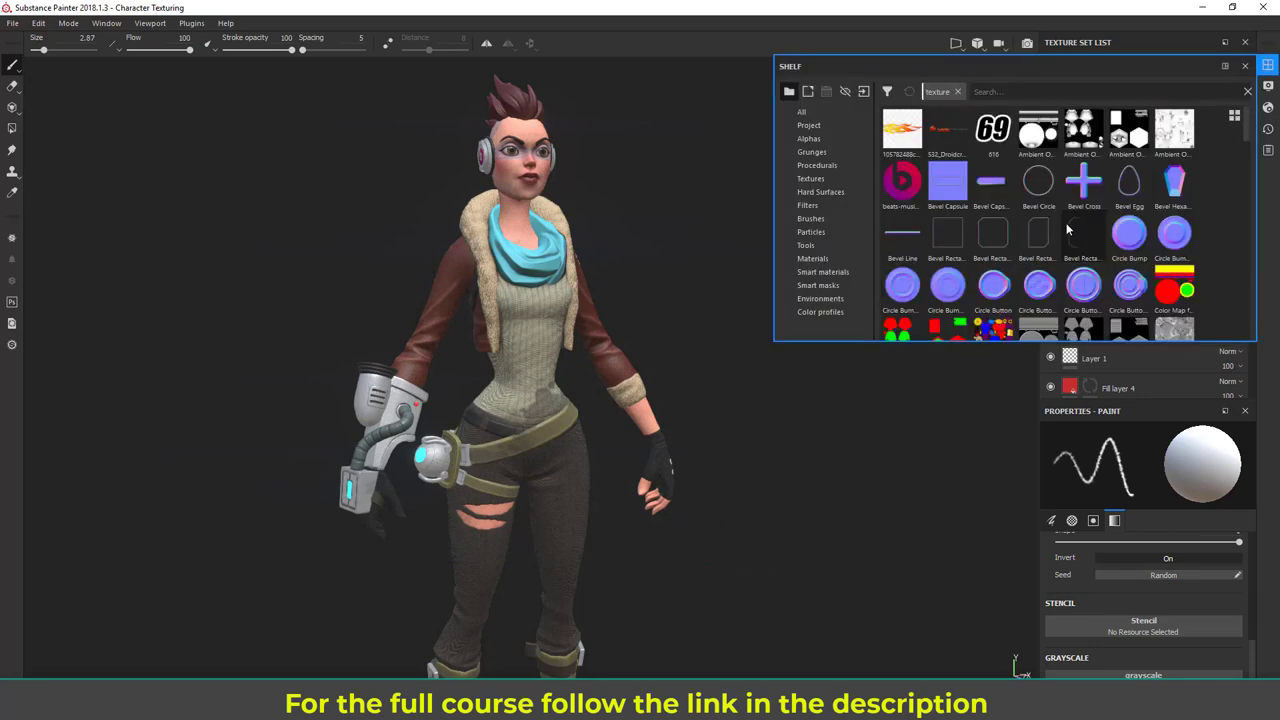
pyautogui.click(806, 124)
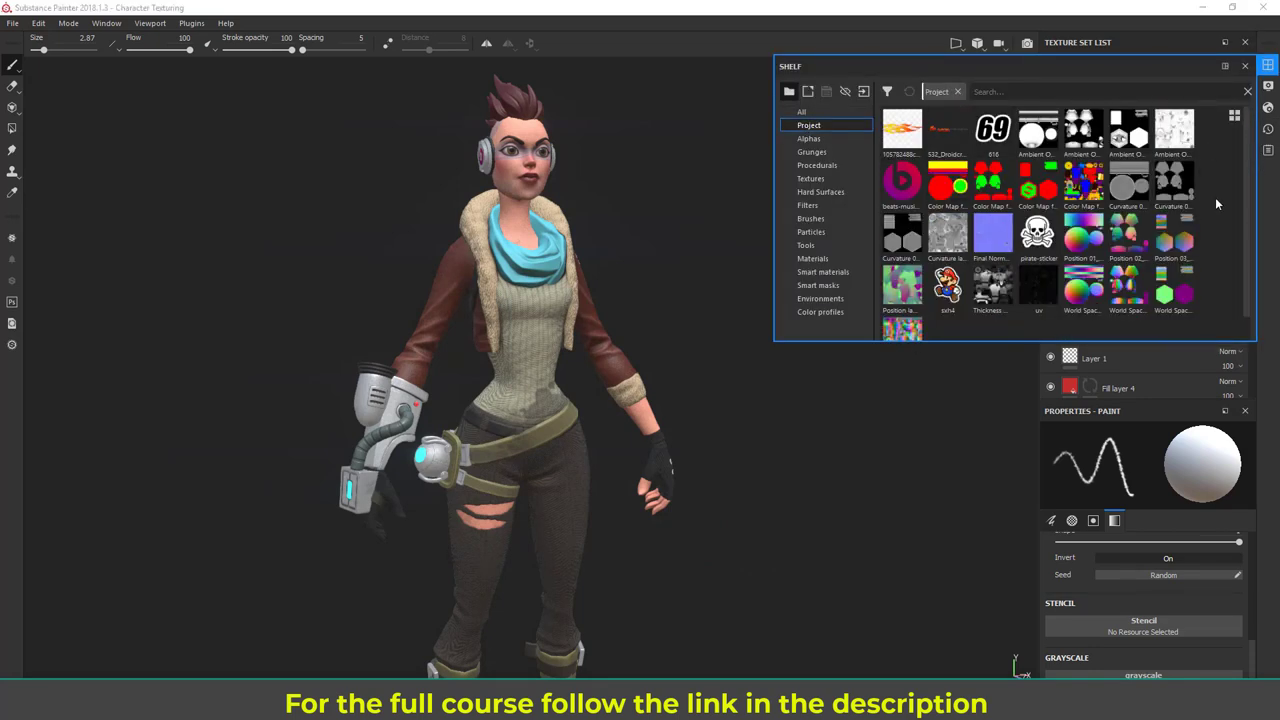
pyautogui.scroll(-1, 1248, 225)
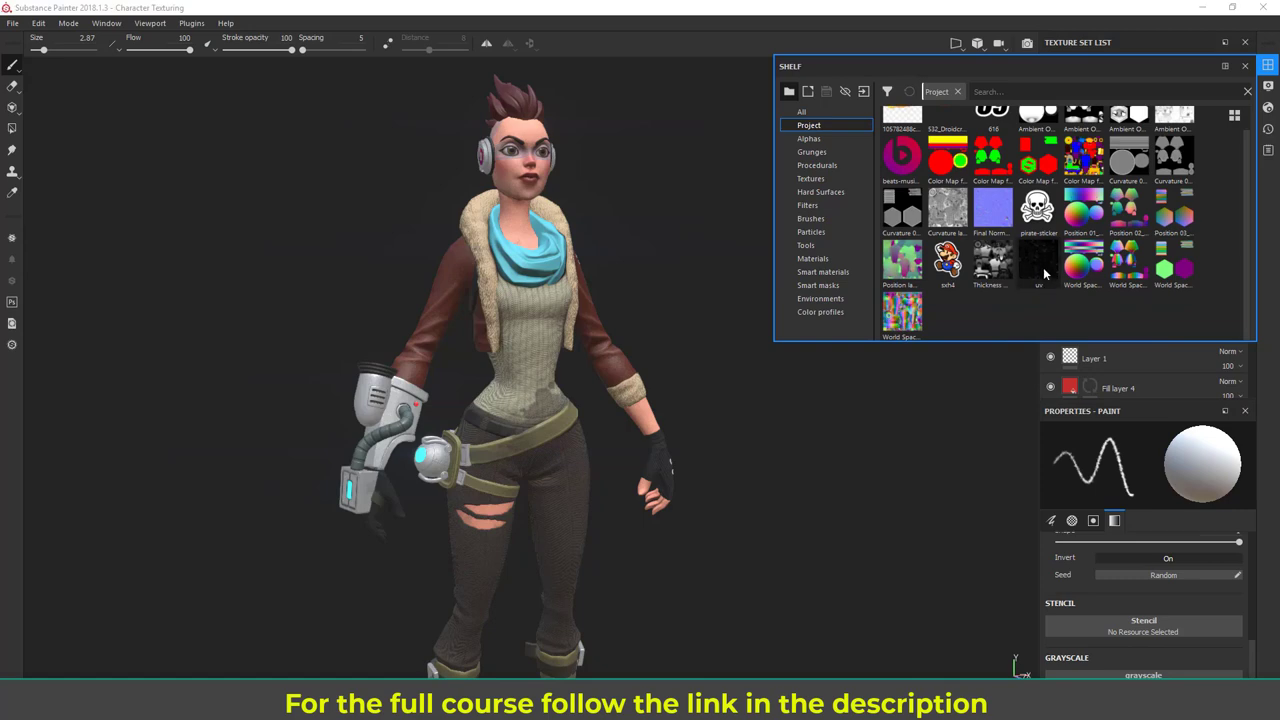
pyautogui.moveTo(1038, 262); pyautogui.dragTo(1150, 631)
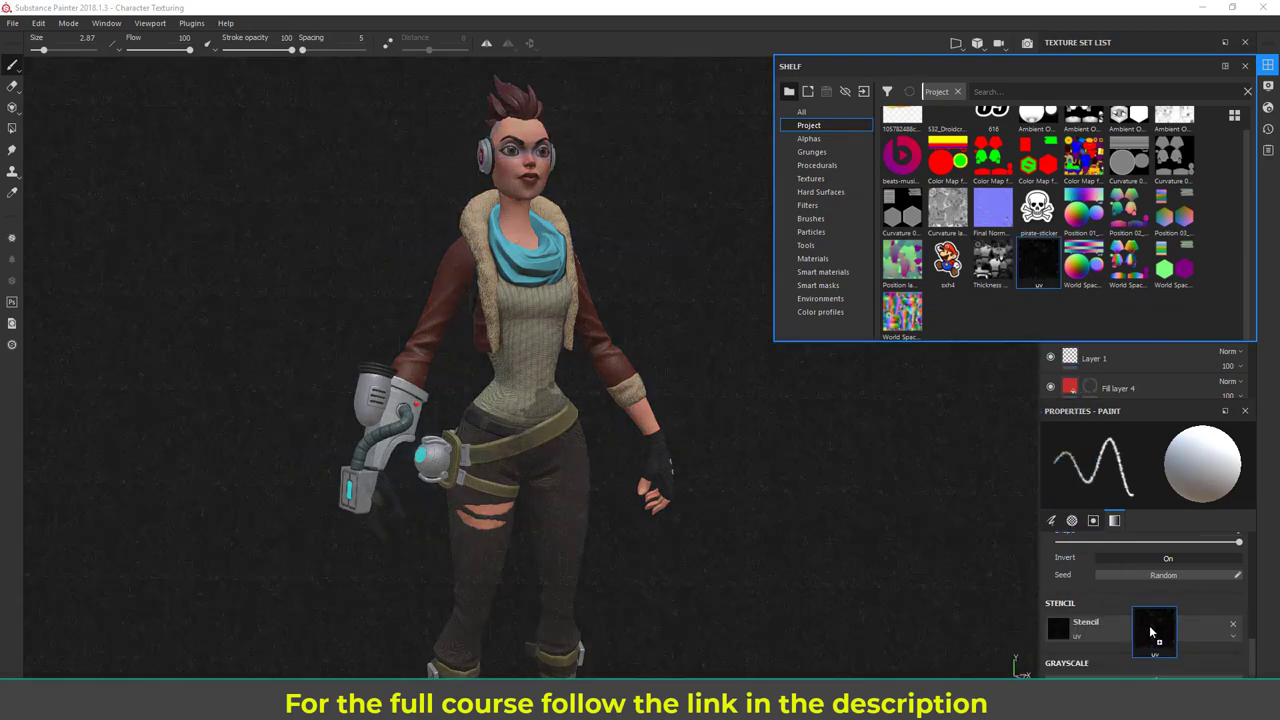
pyautogui.click(1268, 65)
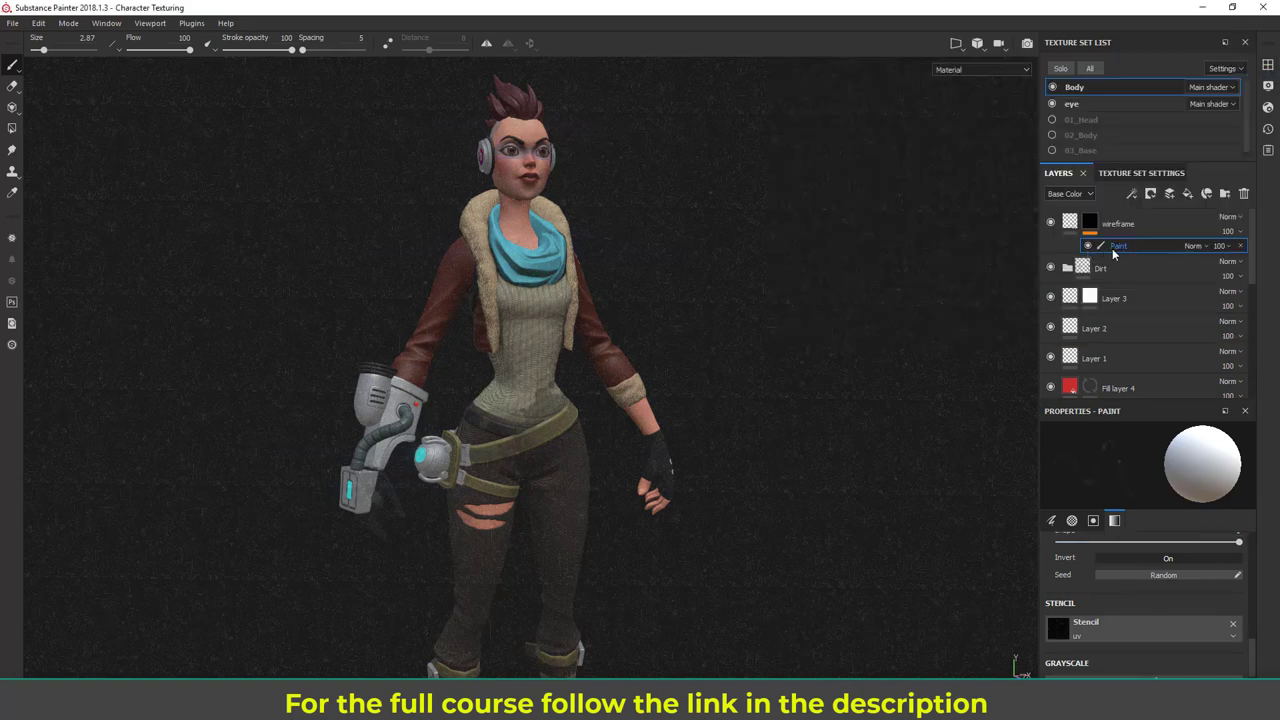
pyautogui.click(1104, 637)
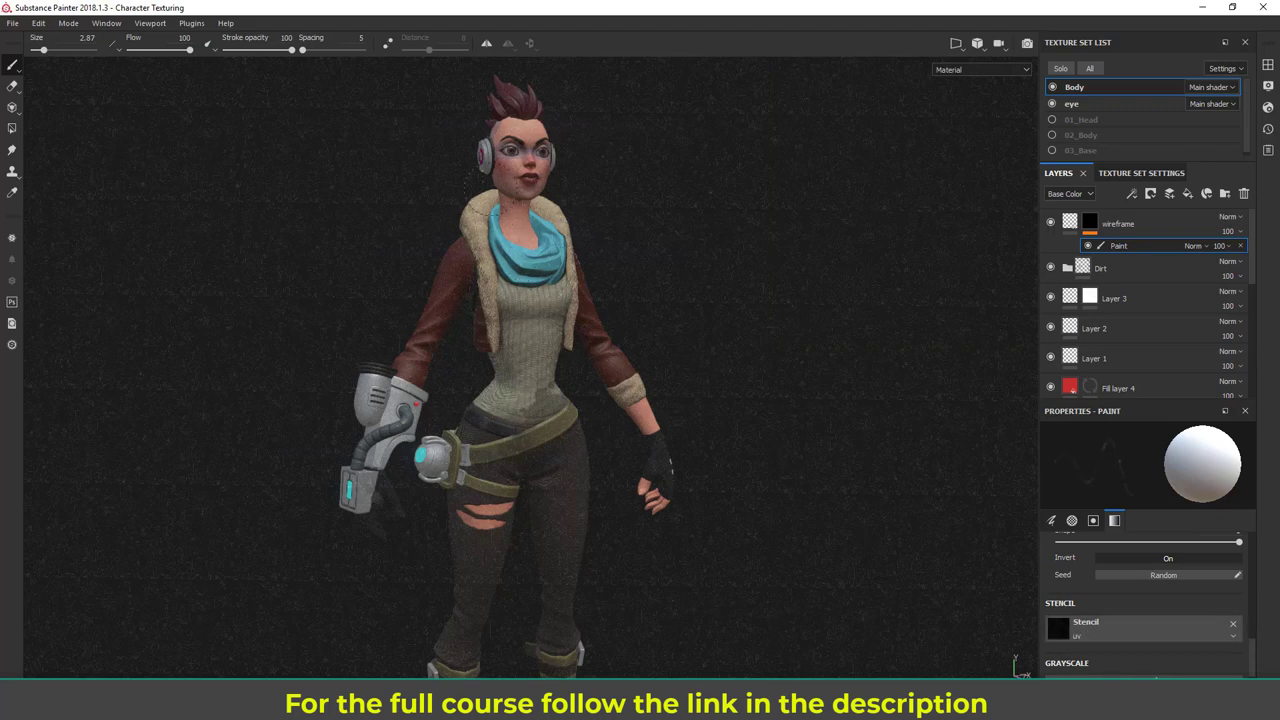
# Step: Show only the 2D view, enlarge the brush to 14.55 and paint the UV lines through the stencil over the body's whole UV layout
pyautogui.click(955, 44)
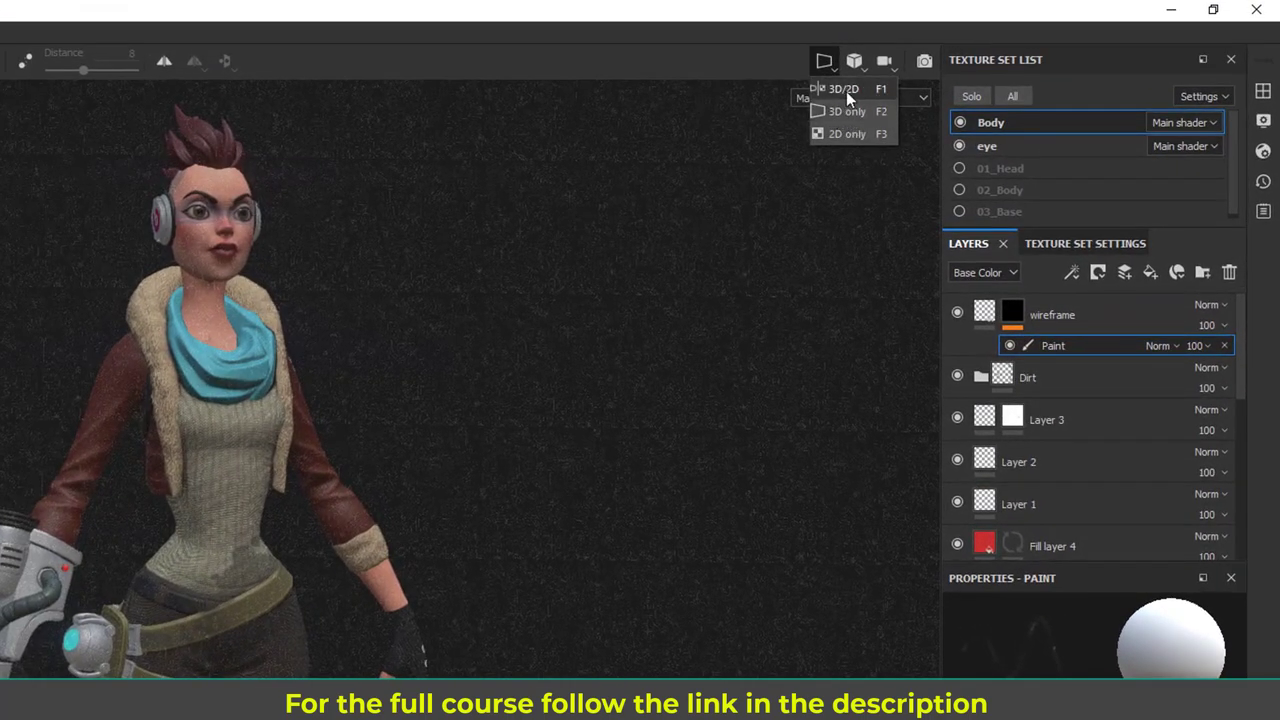
pyautogui.click(840, 134)
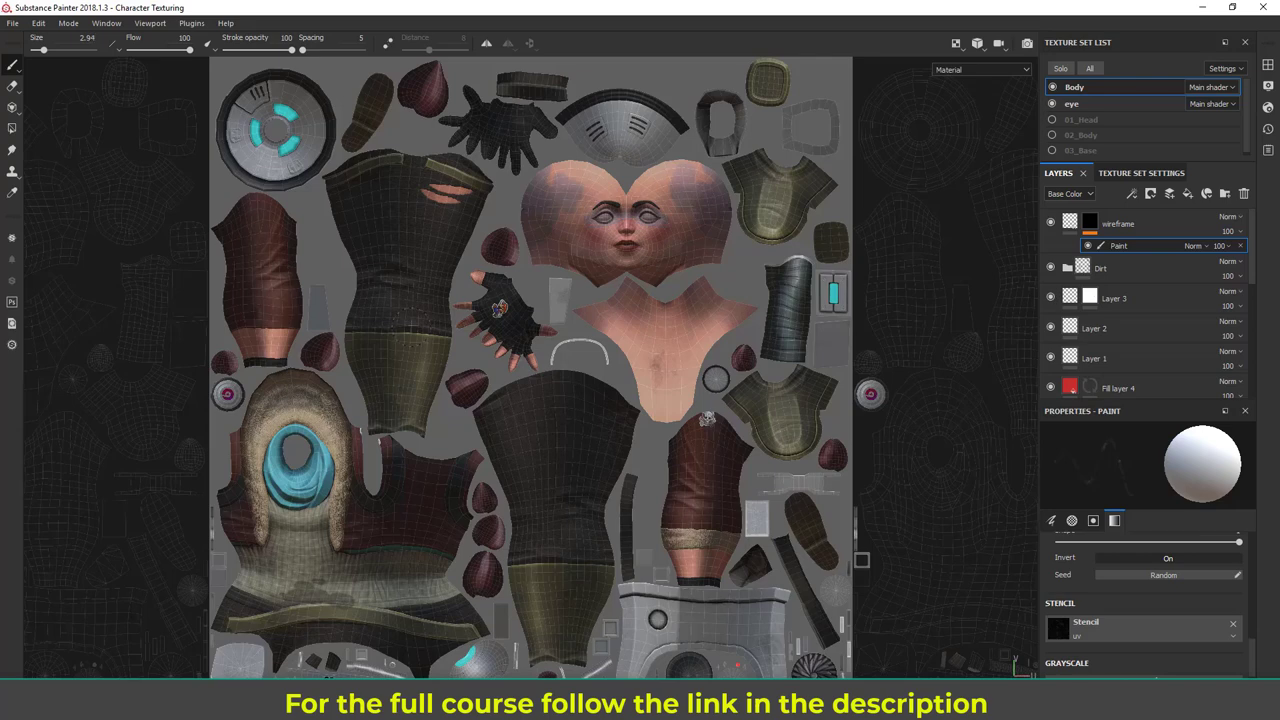
pyautogui.press(']')
pyautogui.press(']')
pyautogui.press(']')
pyautogui.press(']')
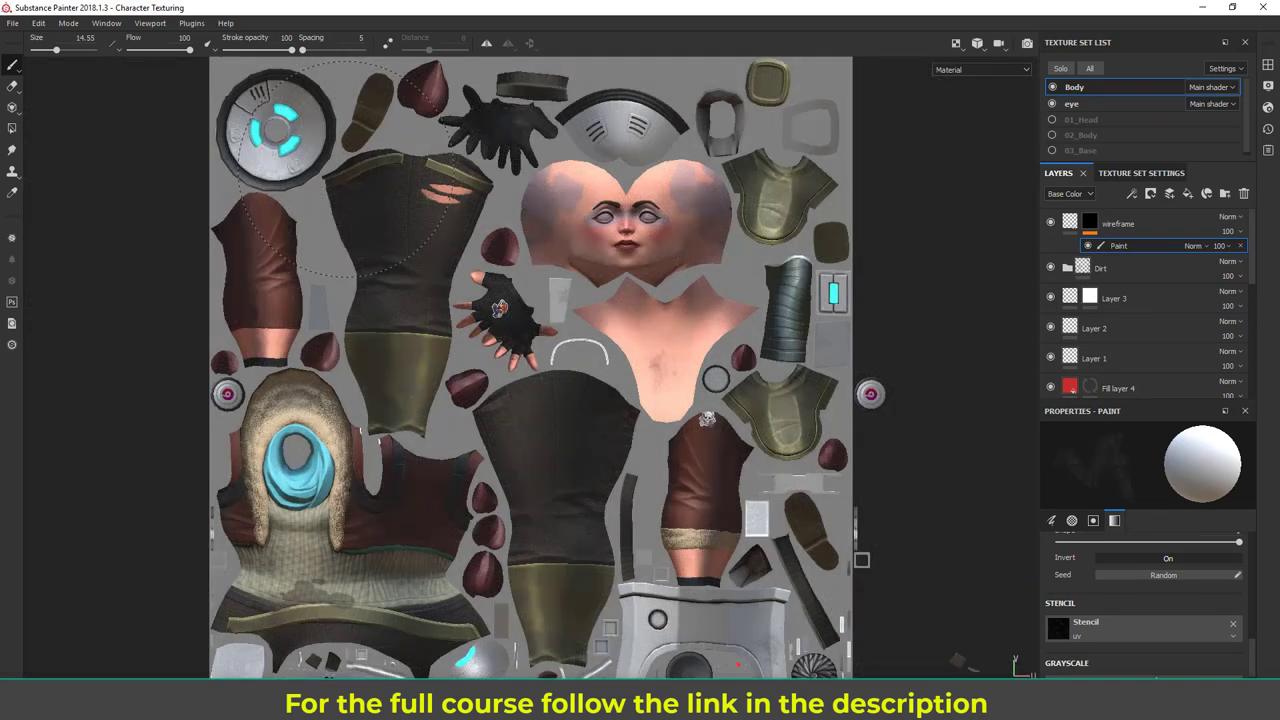
pyautogui.moveTo(353, 168)
pyautogui.mouseDown()
pyautogui.moveTo(451, 205)
pyautogui.moveTo(416, 246)
pyautogui.mouseUp()
pyautogui.moveTo(410, 300)
pyautogui.mouseDown()
pyautogui.moveTo(455, 445)
pyautogui.moveTo(420, 450)
pyautogui.mouseUp()
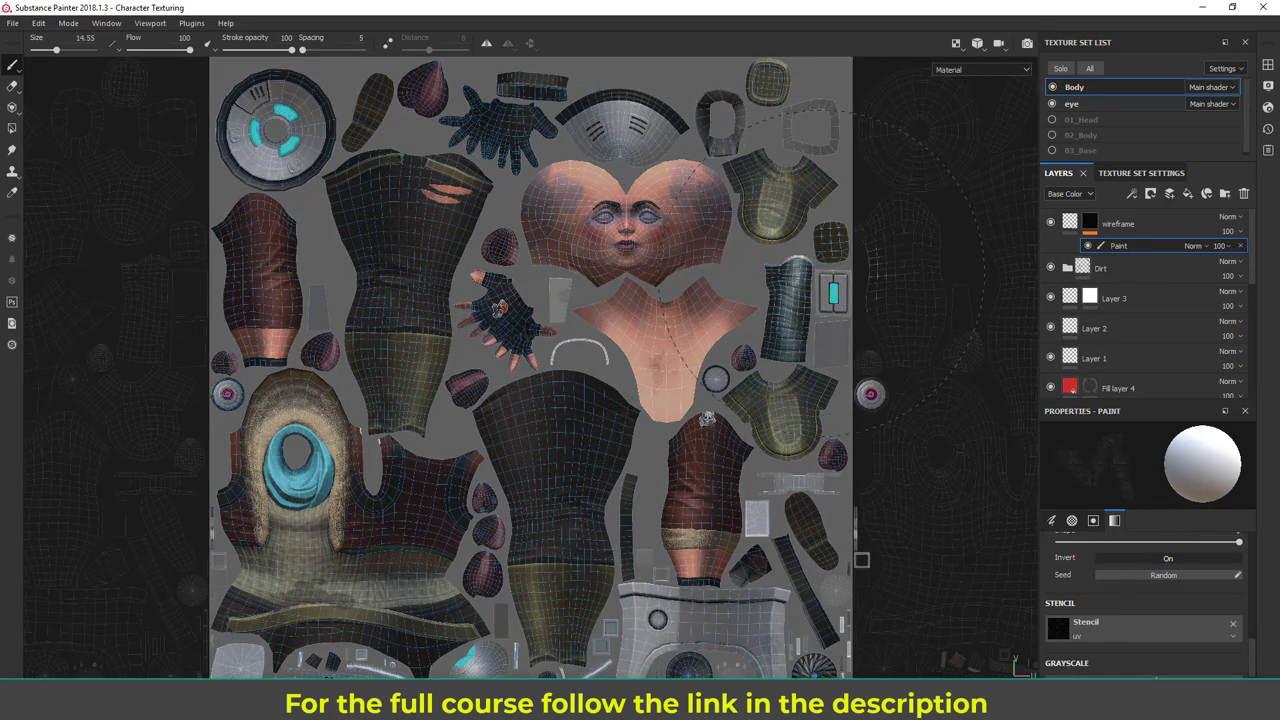
# Step: Return to the 3D-only view and remove the uv stencil from the brush
pyautogui.click(953, 44)
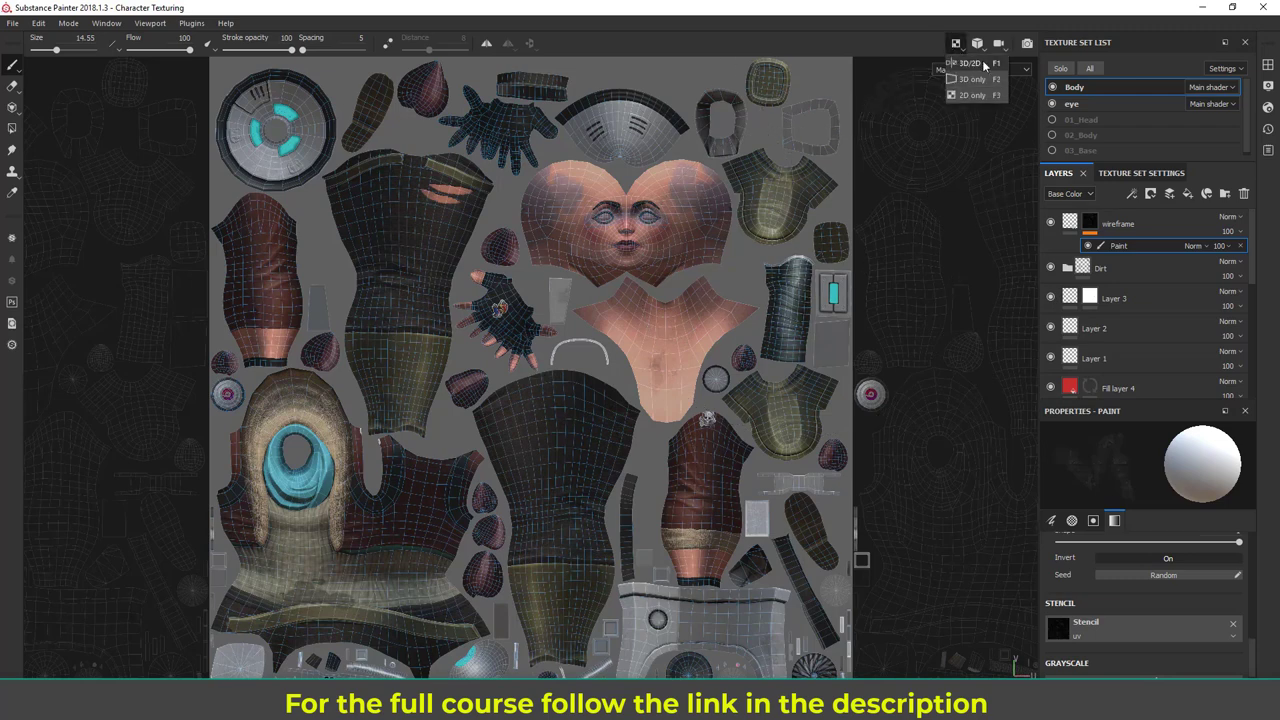
pyautogui.click(978, 80)
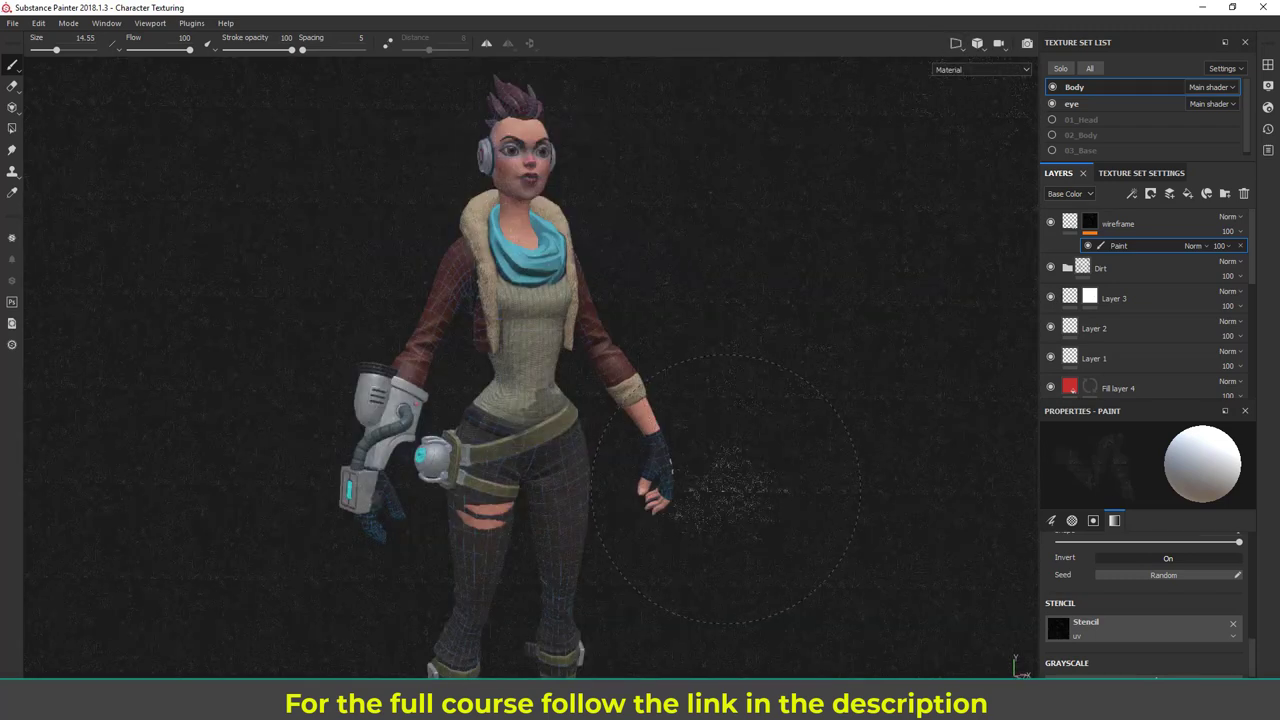
pyautogui.click(1233, 627)
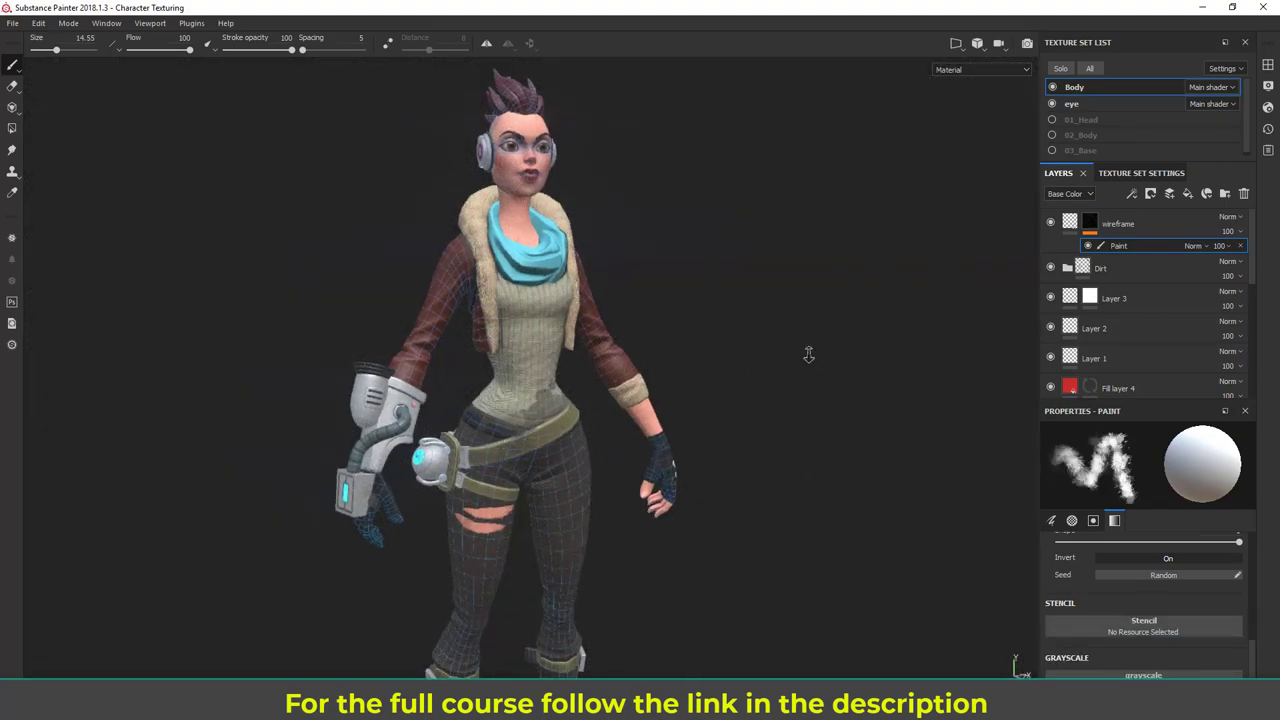
# Step: Check the painted wireframe on the character, and render it in Iray from a near-frontal view
pyautogui.scroll(5, 808, 354)
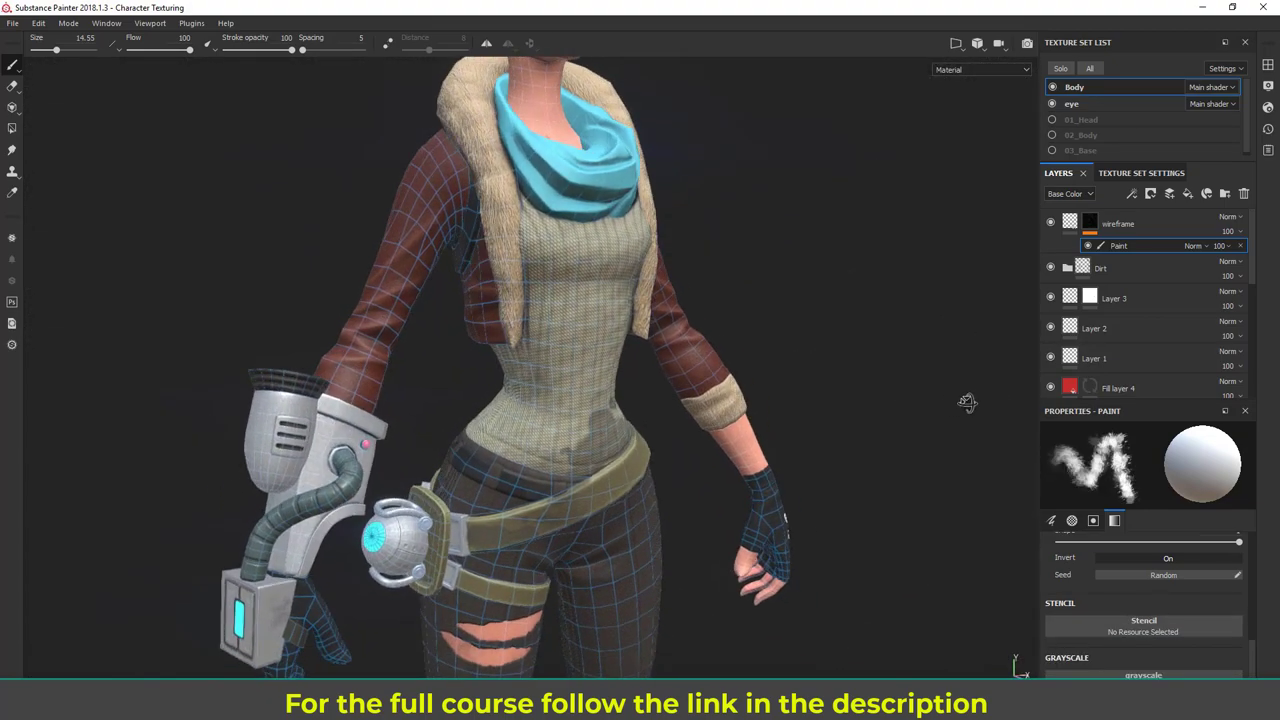
pyautogui.keyDown('alt'); pyautogui.moveTo(967, 402); pyautogui.dragTo(803, 375); pyautogui.keyUp('alt')
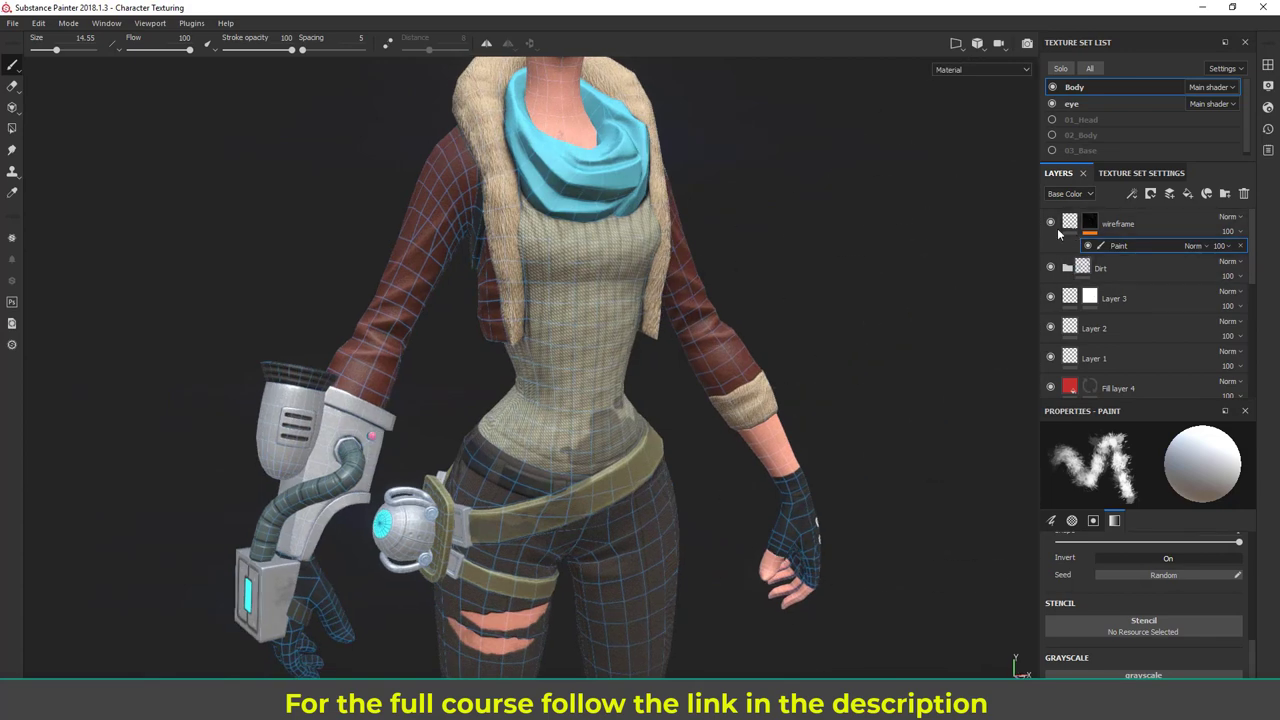
pyautogui.moveTo(950, 285)
pyautogui.keyDown('alt'); pyautogui.mouseDown(button='middle')
pyautogui.moveTo(845, 385)
pyautogui.moveTo(840, 375)
pyautogui.mouseUp(button='middle'); pyautogui.keyUp('alt')
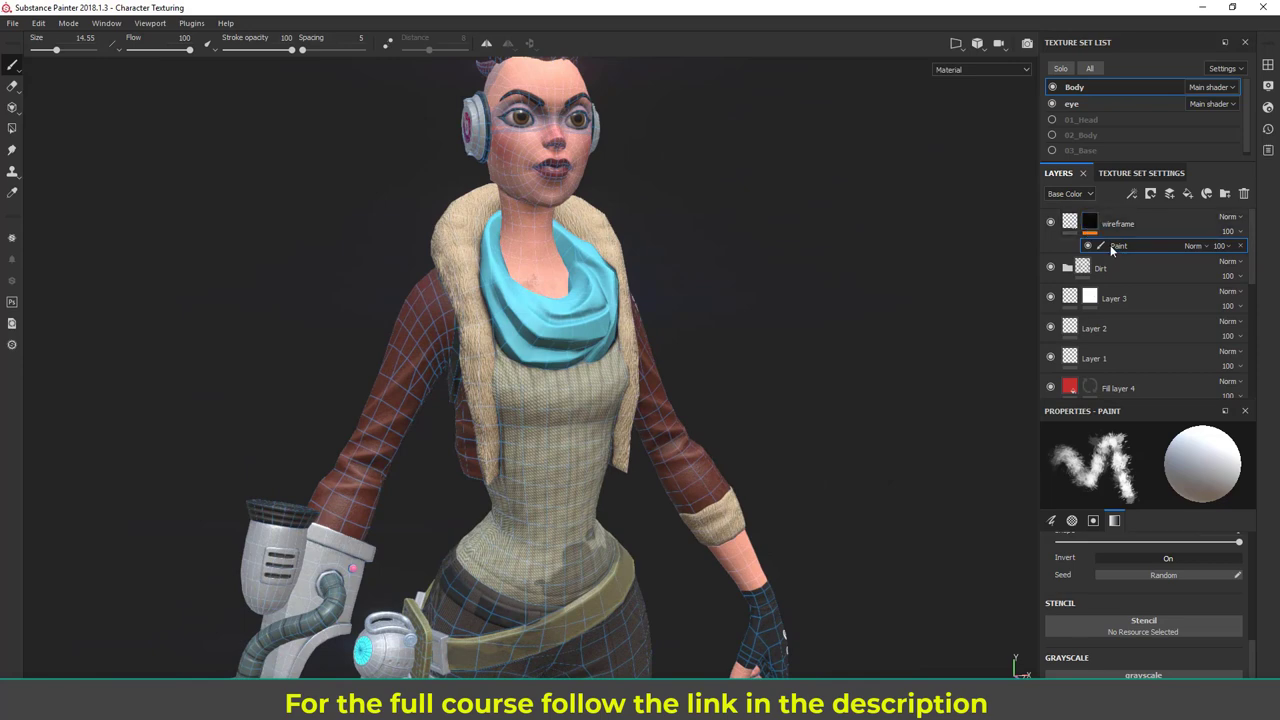
pyautogui.moveTo(1095, 230)
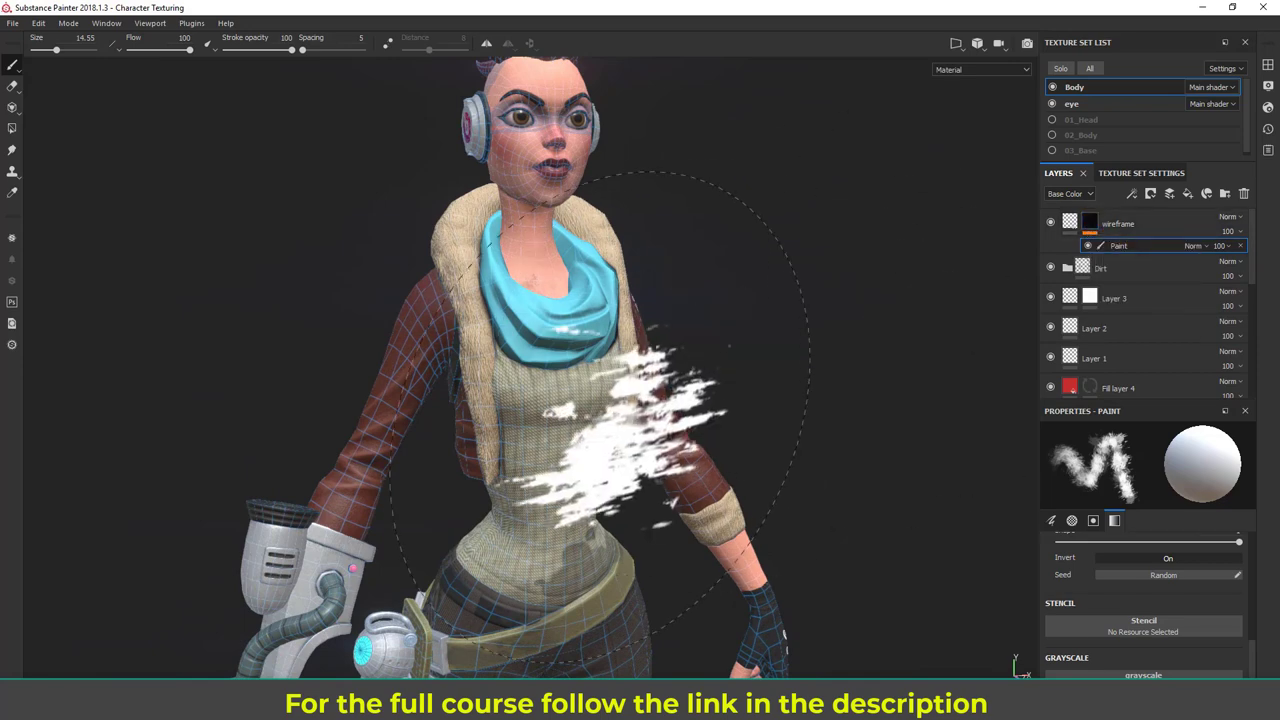
pyautogui.keyDown('alt'); pyautogui.moveTo(614, 457); pyautogui.dragTo(986, 449); pyautogui.keyUp('alt')
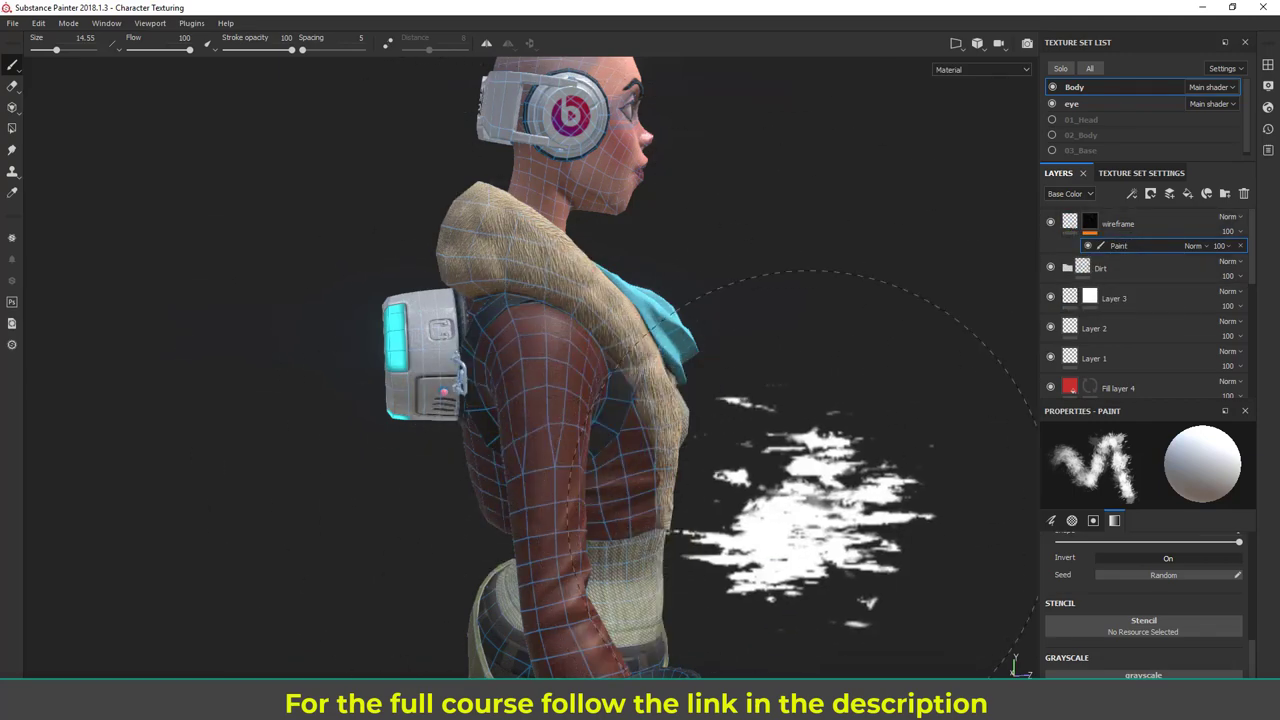
pyautogui.moveTo(760, 550)
pyautogui.keyDown('alt'); pyautogui.mouseDown()
pyautogui.moveTo(486, 511)
pyautogui.moveTo(543, 457)
pyautogui.moveTo(372, 372)
pyautogui.mouseUp(); pyautogui.keyUp('alt')
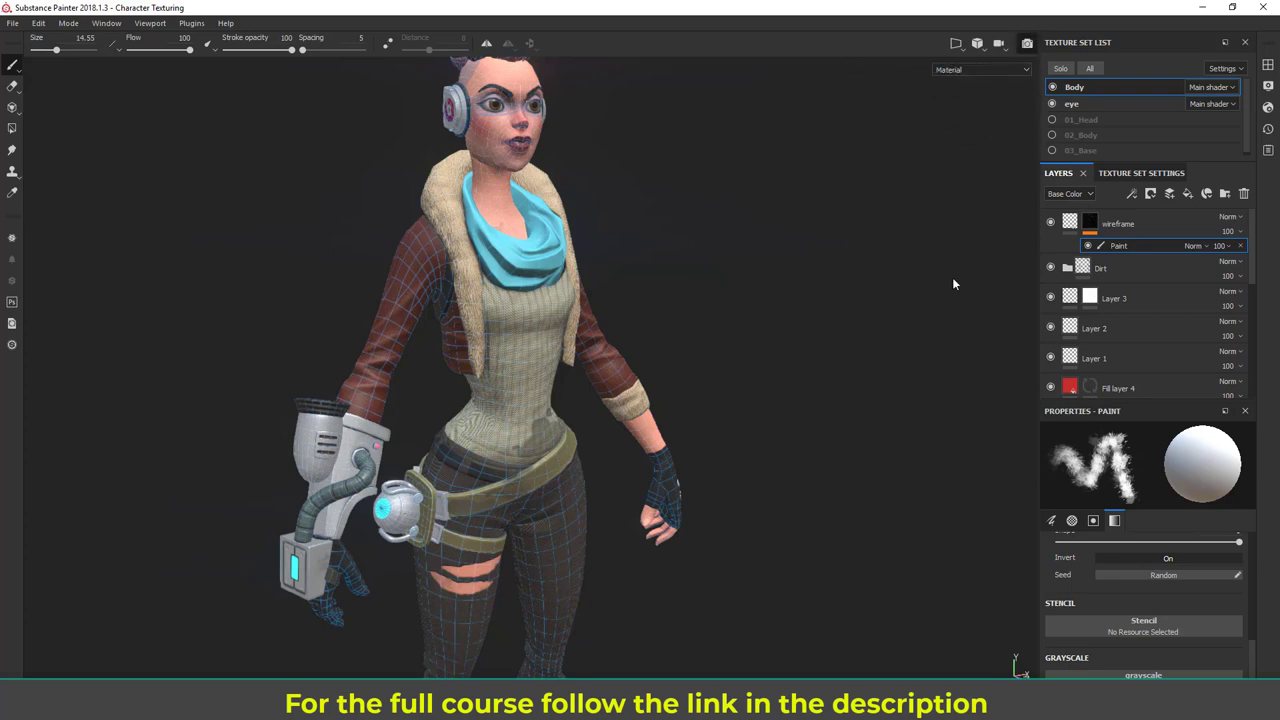
pyautogui.press('F10')
pyautogui.keyDown('alt'); pyautogui.moveTo(953, 284); pyautogui.dragTo(669, 360); pyautogui.keyUp('alt')
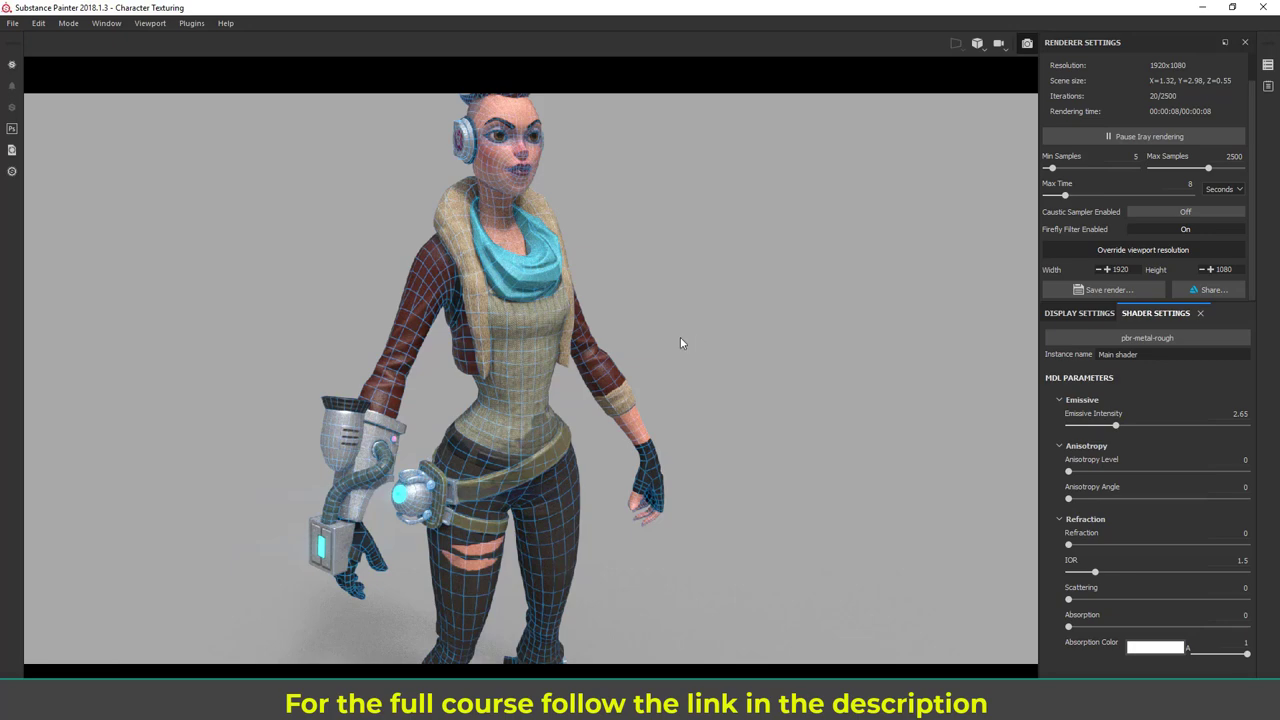
pyautogui.keyDown('alt'); pyautogui.moveTo(694, 325); pyautogui.dragTo(635, 304); pyautogui.keyUp('alt')
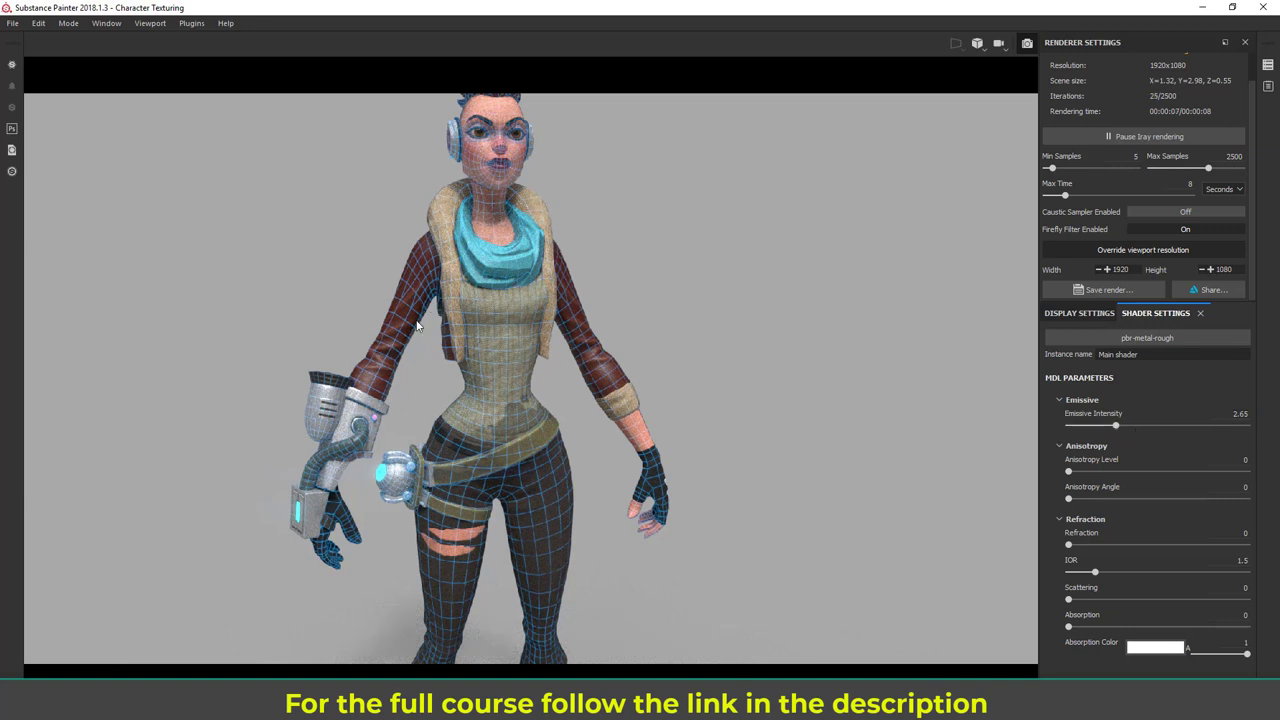
# Step: Try emissive intensities of 5.41 and 3.28 on the front and back of the wireframe render, and settle on a slightly lower value
pyautogui.click(1141, 426)
pyautogui.moveTo(1146, 428); pyautogui.dragTo(1165, 428)
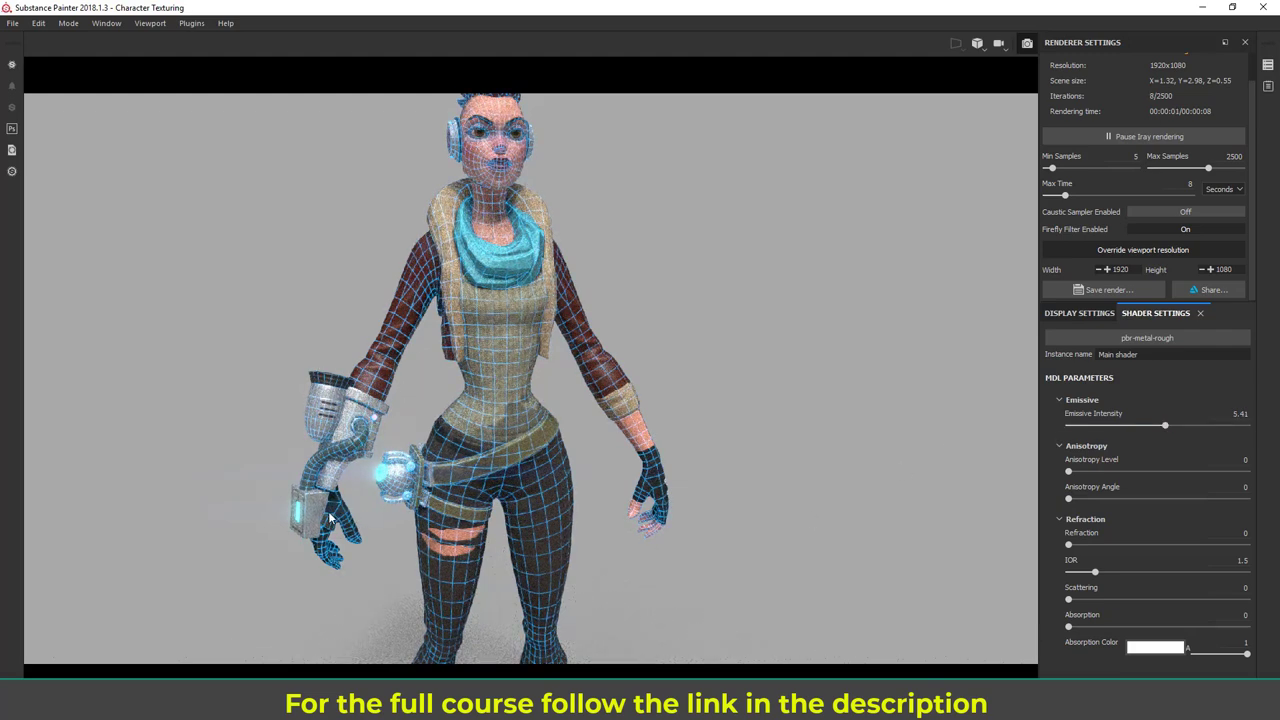
pyautogui.keyDown('alt'); pyautogui.moveTo(595, 380); pyautogui.dragTo(453, 290); pyautogui.keyUp('alt')
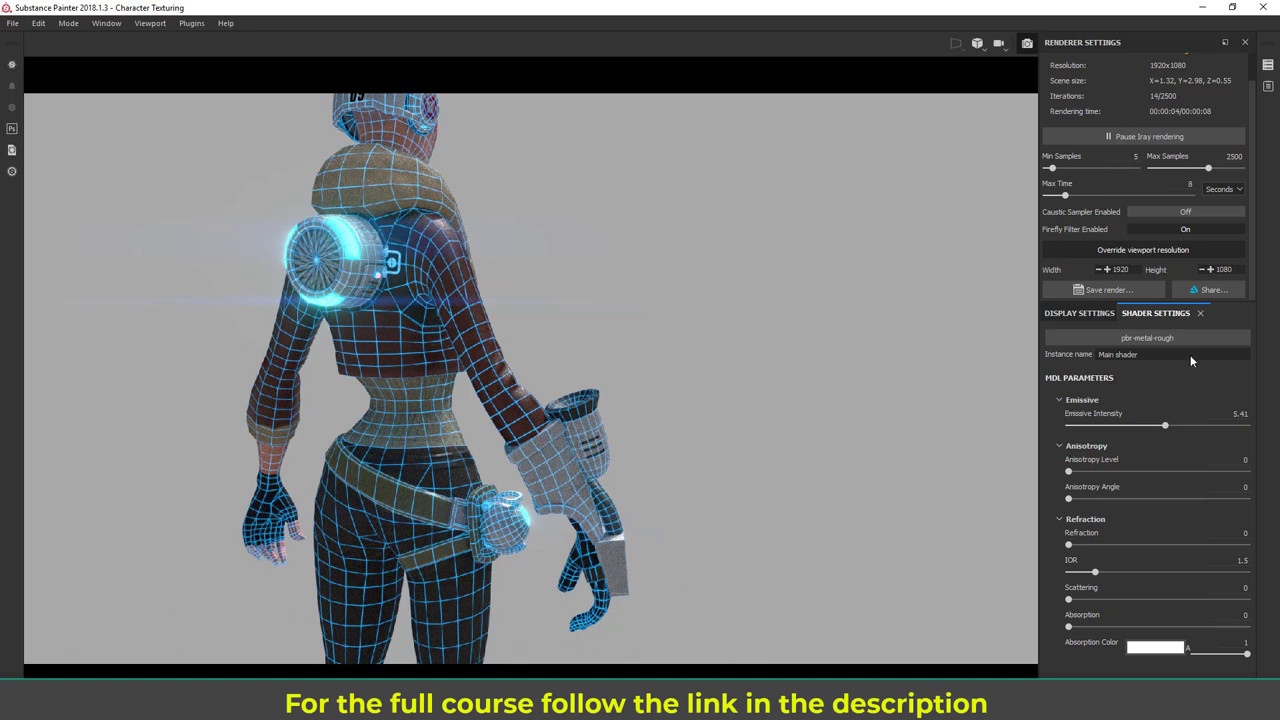
pyautogui.click(1126, 425)
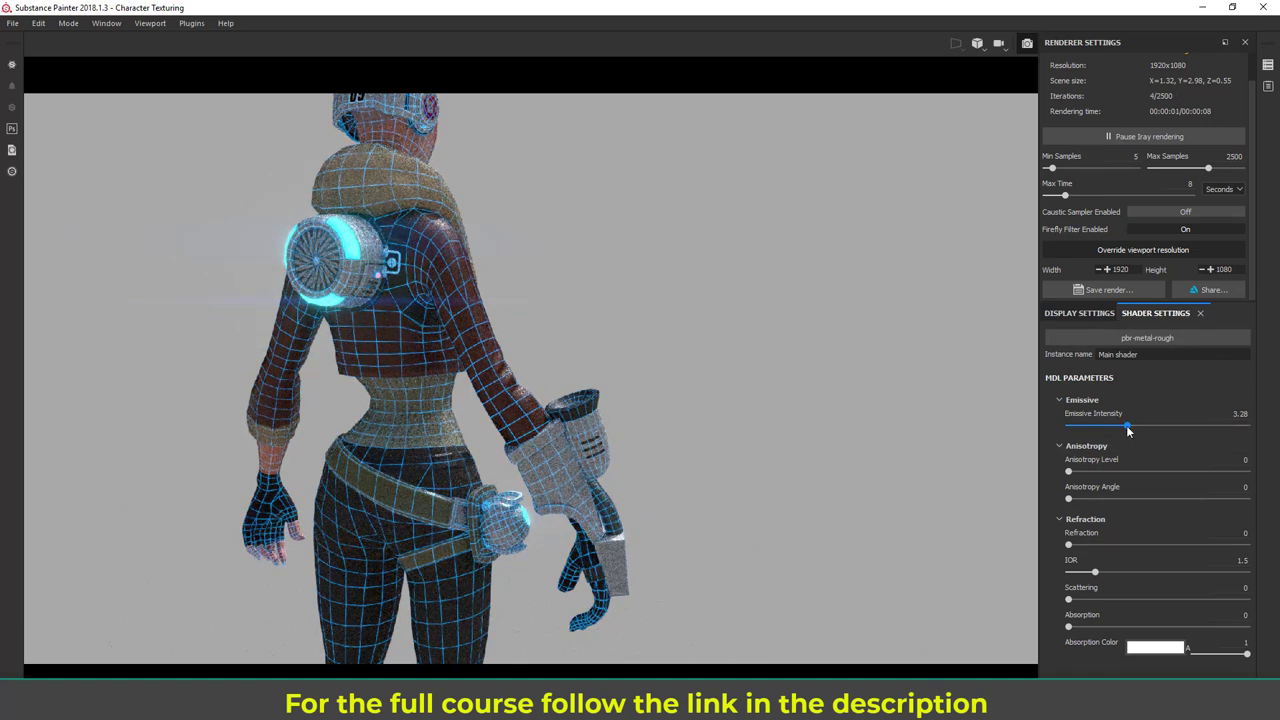
pyautogui.click(1113, 426)
# Step: Set the camera aperture to 0.144 and focus the depth of field on the cylindrical device on the character's back
pyautogui.click(1080, 316)
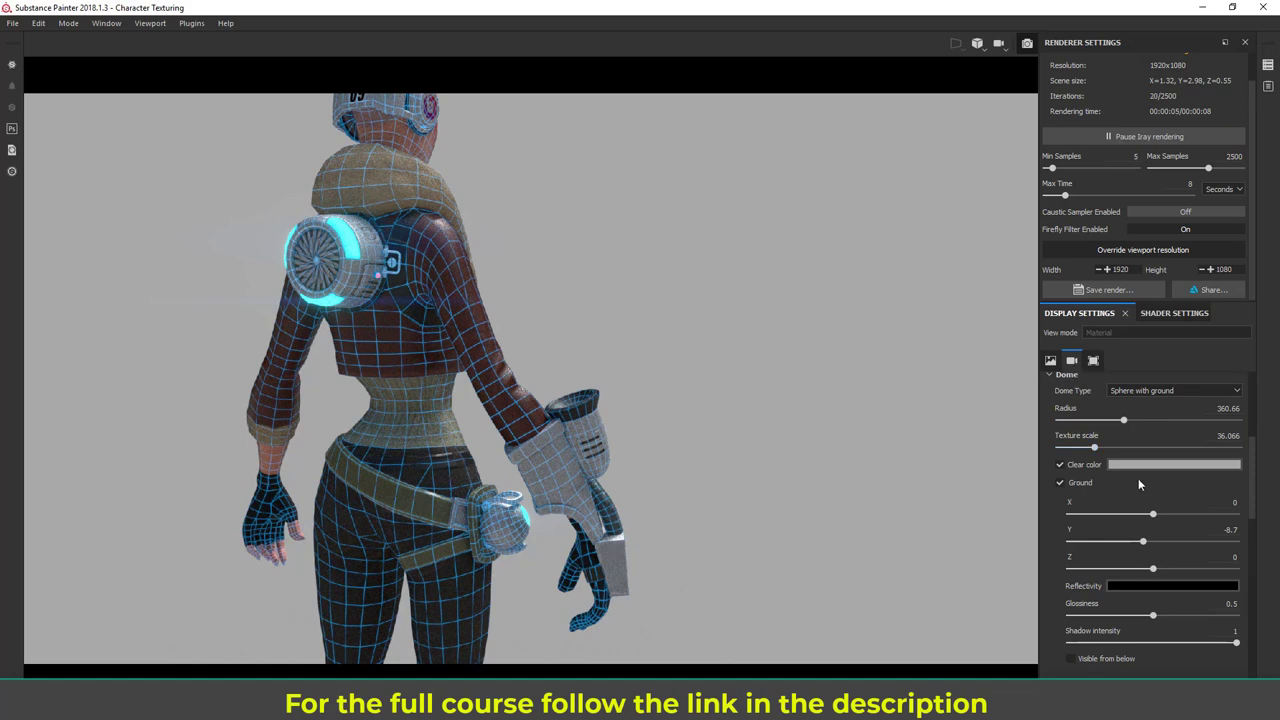
pyautogui.click(1072, 361)
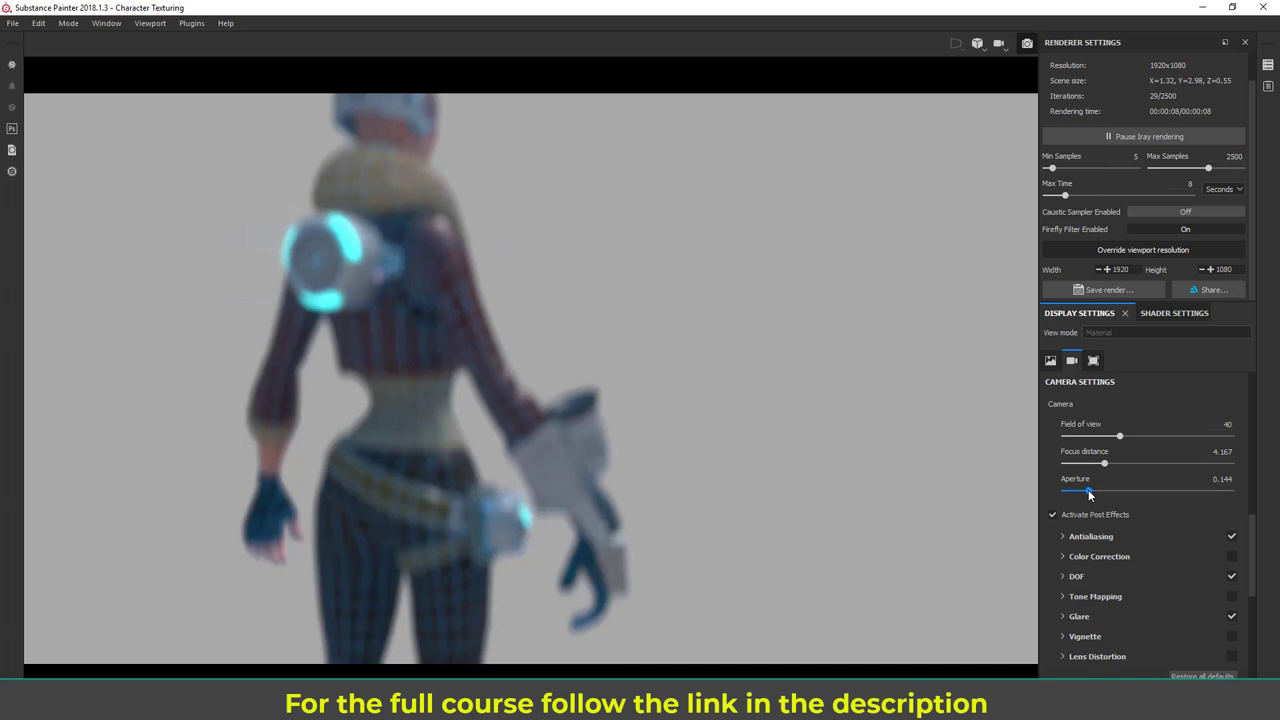
pyautogui.click(358, 270)
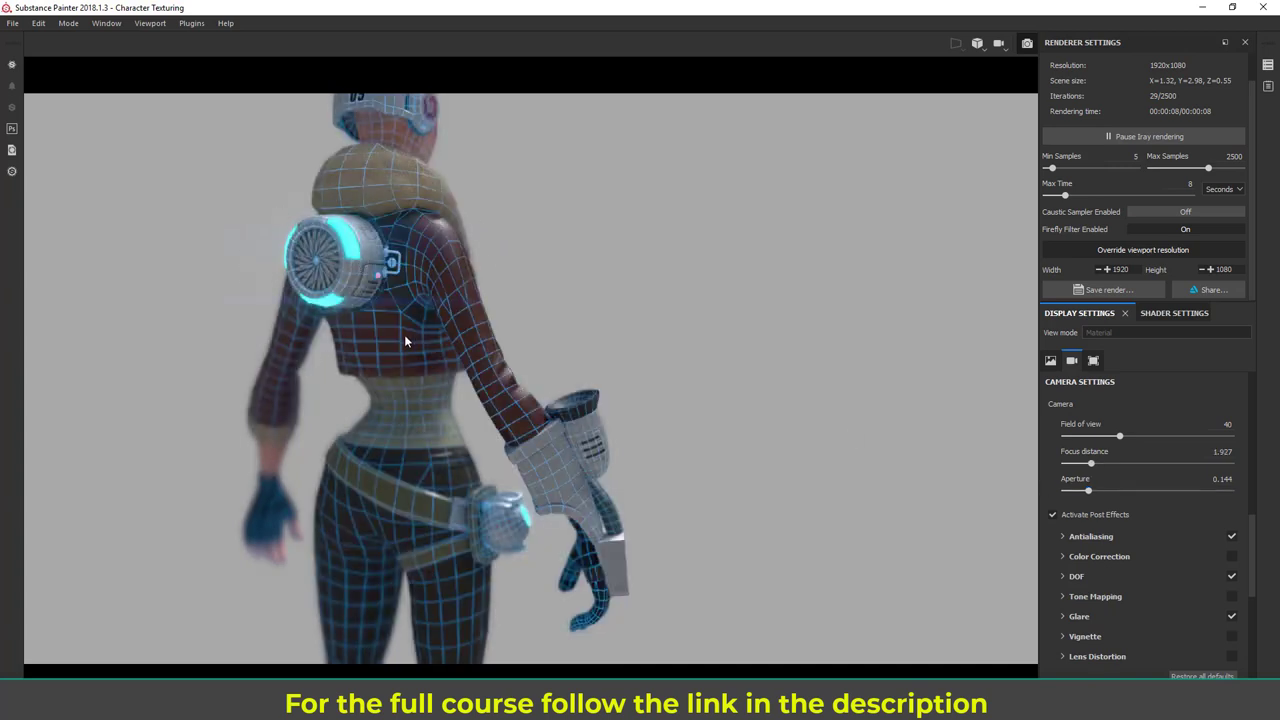
# Step: Frame the upper back more closely with the focus on the cylindrical device, and set the aperture to 0.072
pyautogui.scroll(3, 404, 341)
pyautogui.click(297, 408)
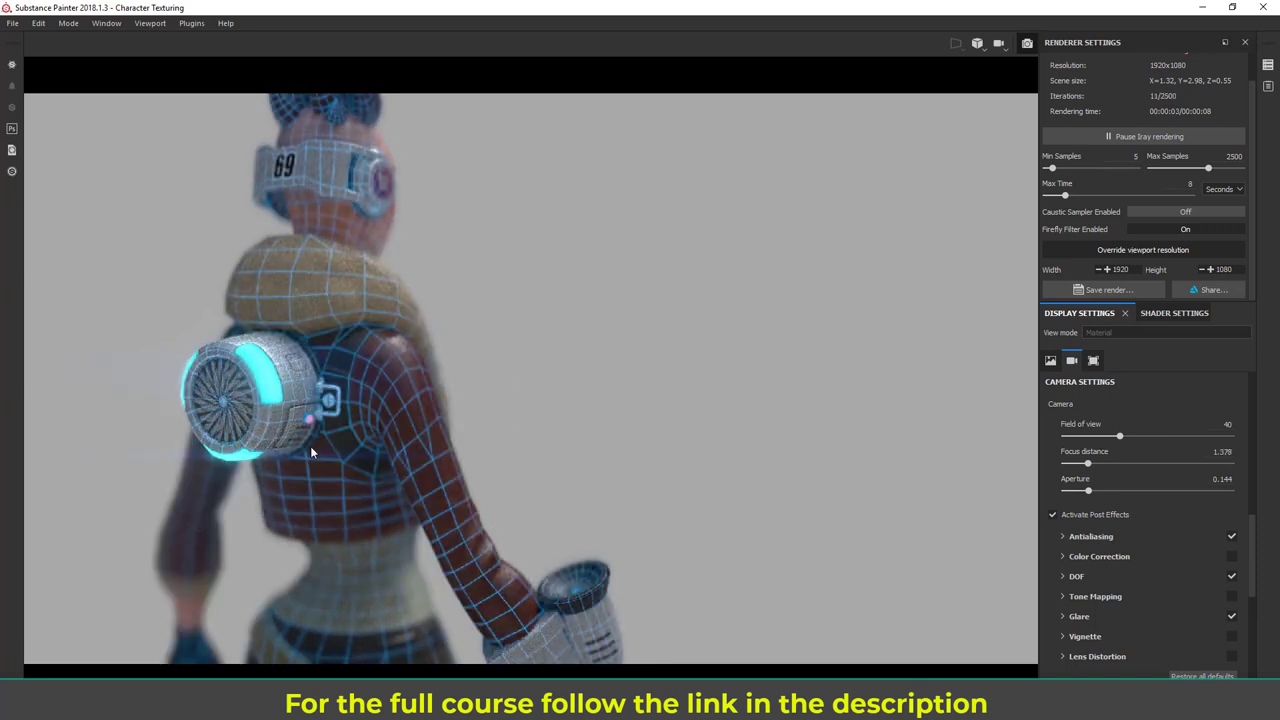
pyautogui.keyDown('alt'); pyautogui.moveTo(370, 391); pyautogui.dragTo(239, 418); pyautogui.keyUp('alt')
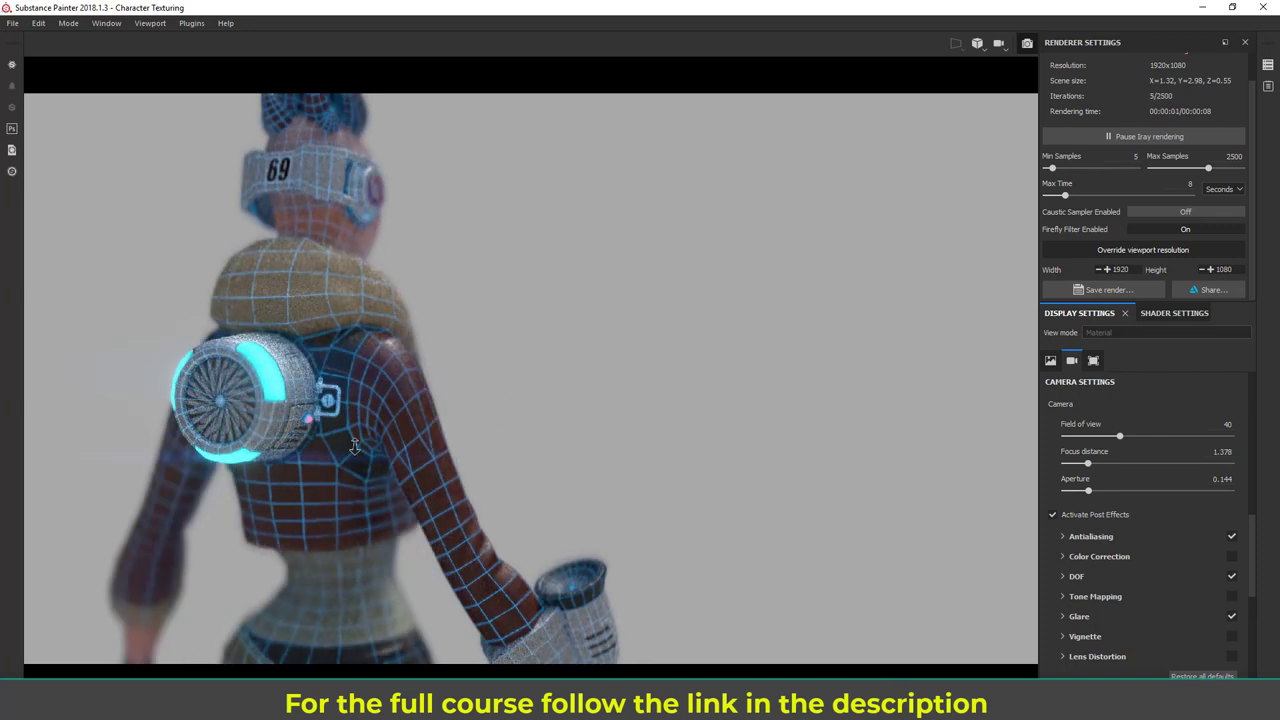
pyautogui.scroll(1, 356, 440)
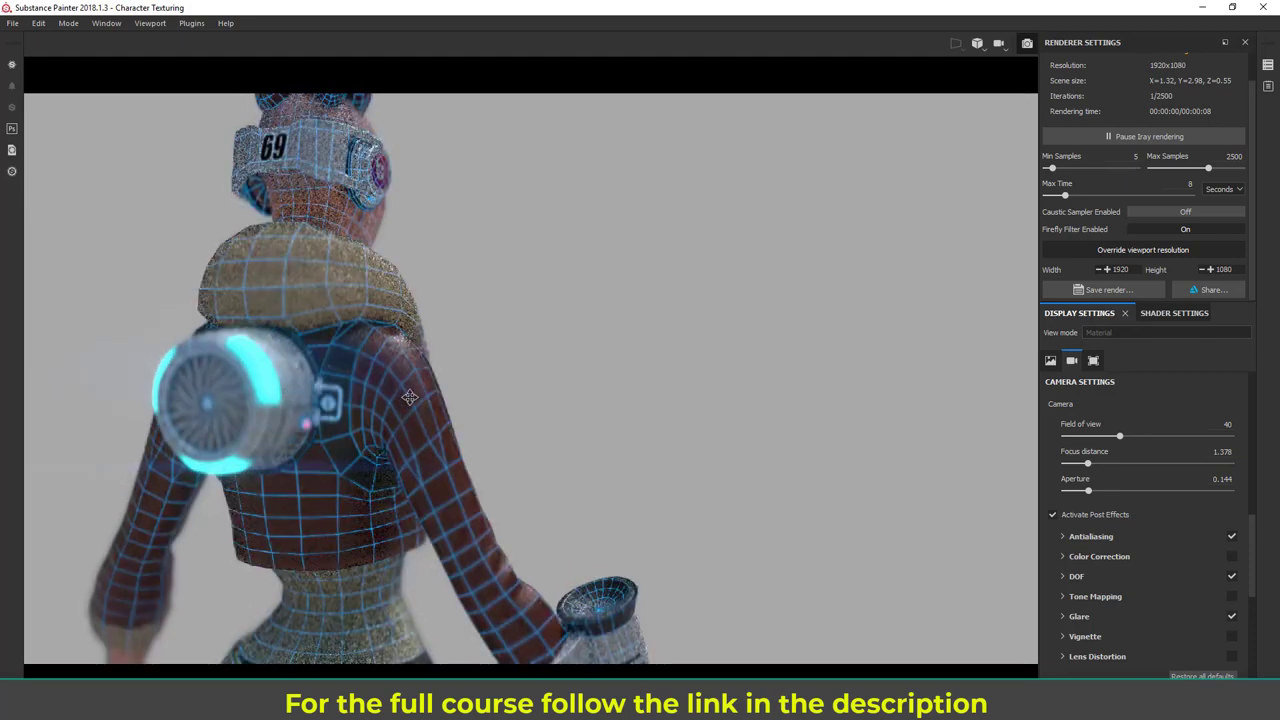
pyautogui.keyDown('alt'); pyautogui.moveTo(409, 397); pyautogui.dragTo(276, 275); pyautogui.keyUp('alt')
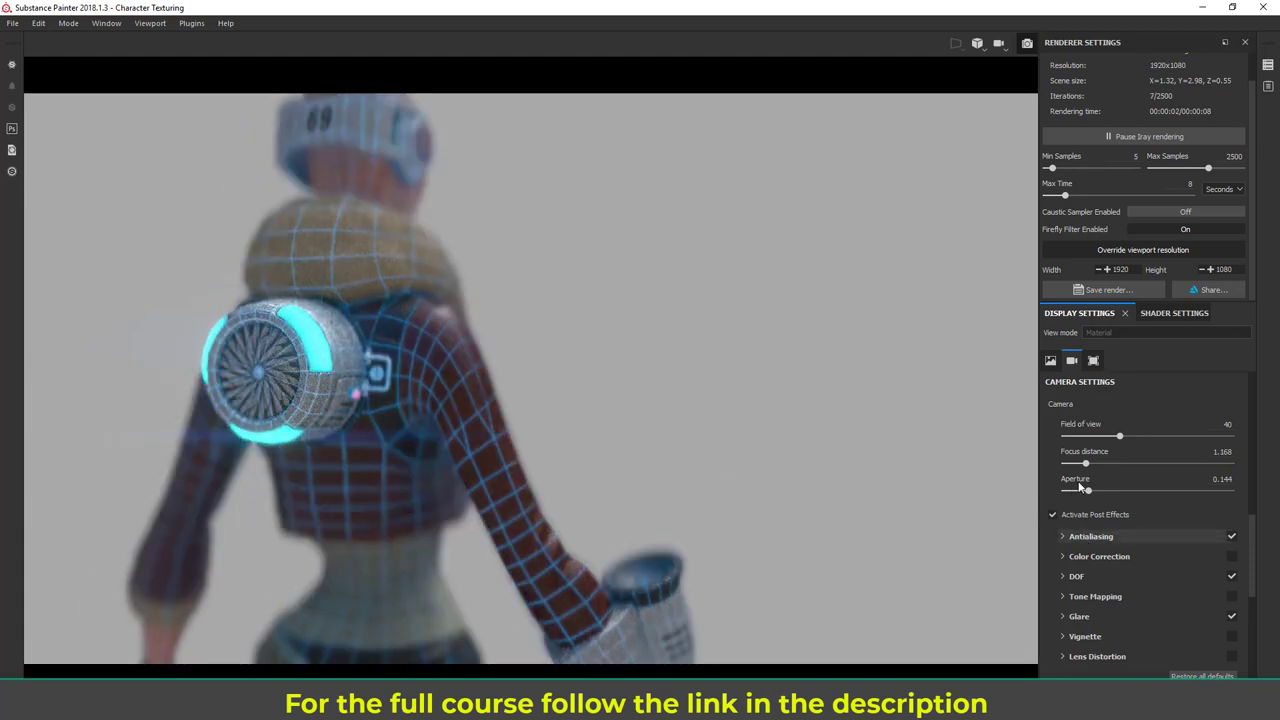
pyautogui.click(1079, 492)
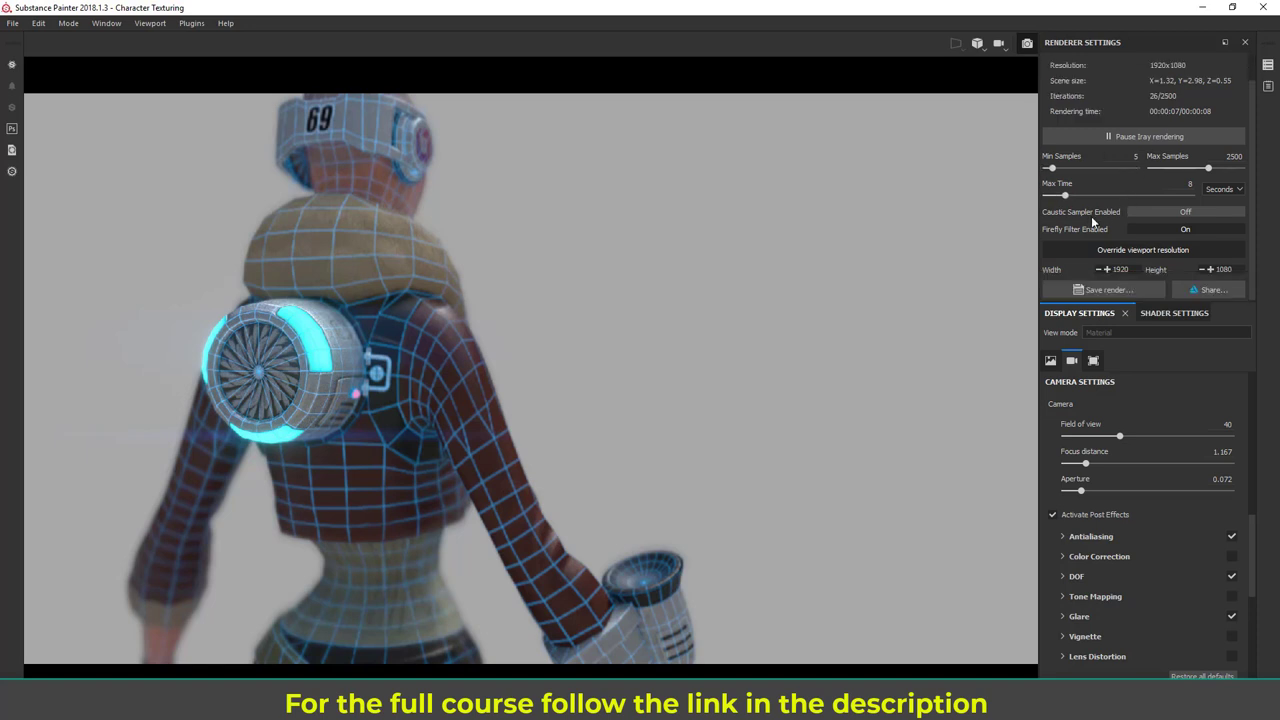
pyautogui.scroll(1, 1091, 216)
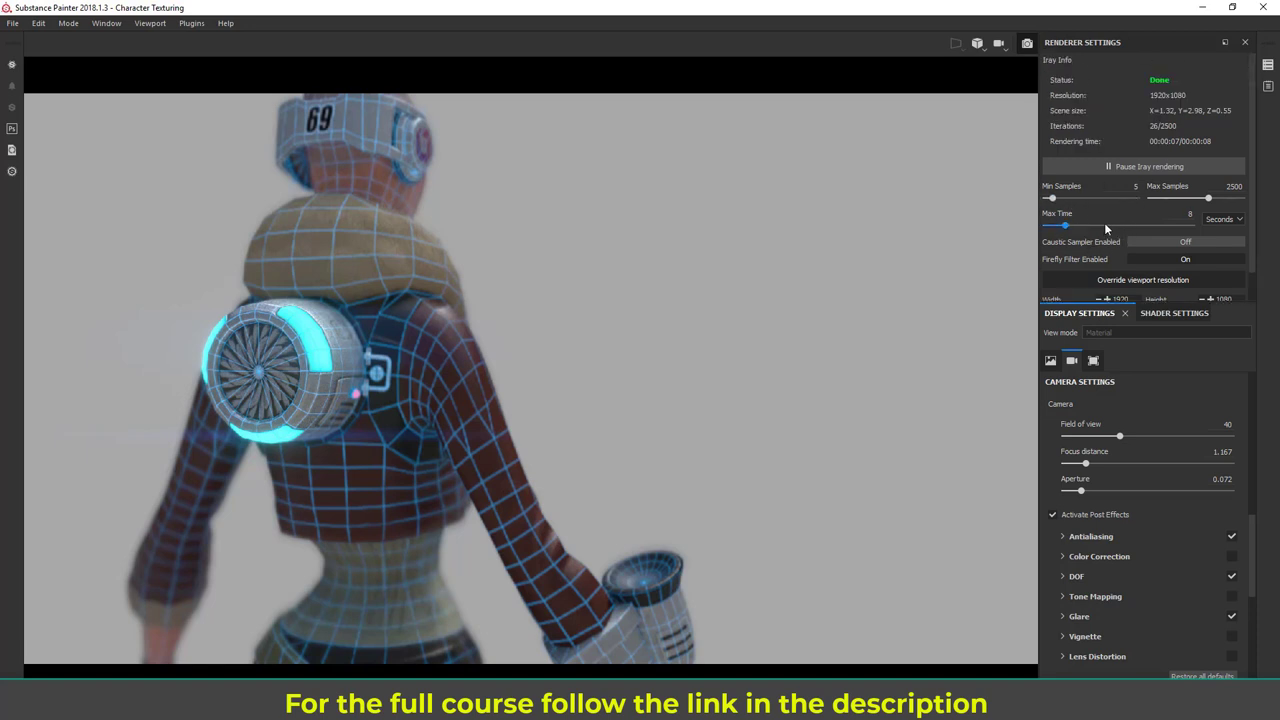